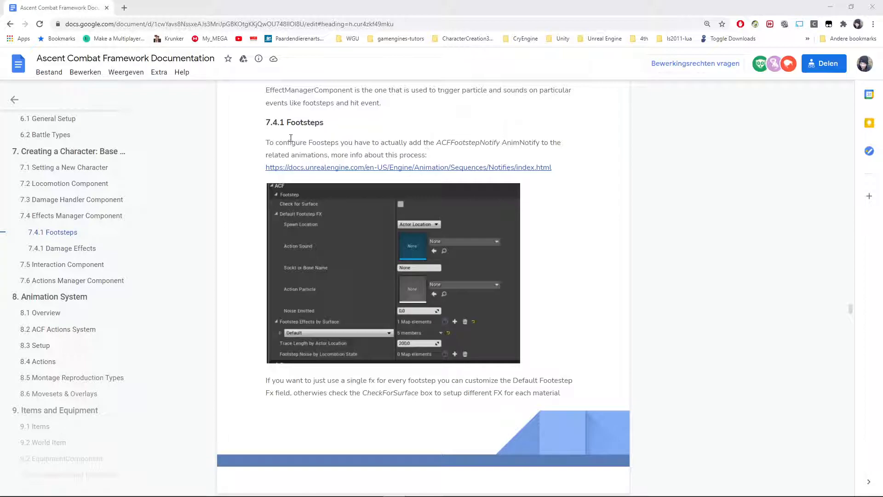
Read the 7.4.1 Footsteps section about adding the ACFFootstepNotify AnimNotify and using the CheckForSurface box
left_click_drag(267, 143, 618, 155)
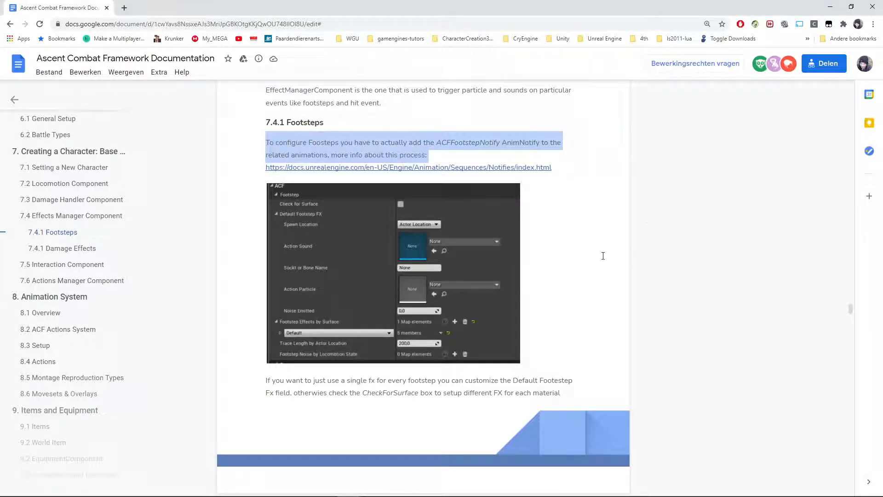
scroll(598, 256, "down", 2)
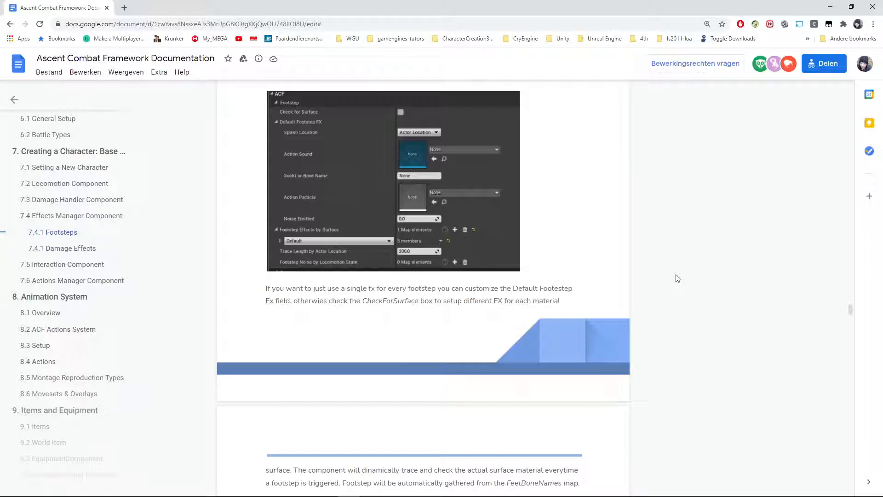
scroll(681, 283, "up", 3)
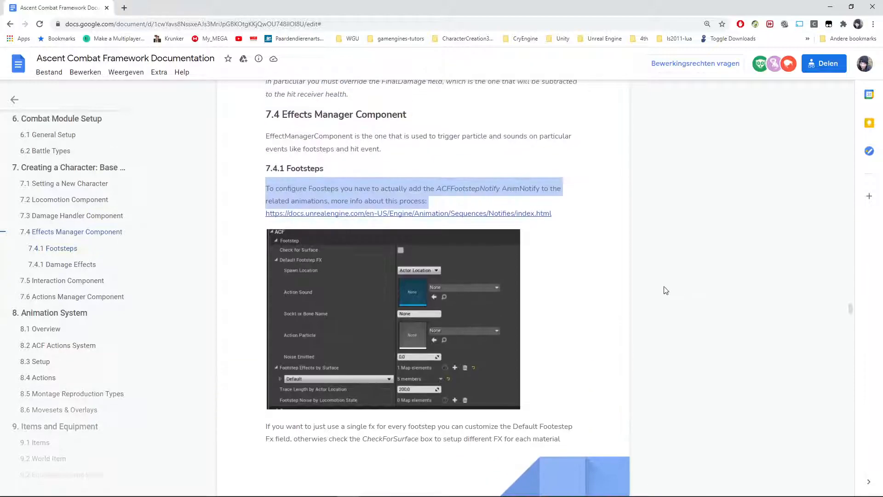
left_click(450, 185)
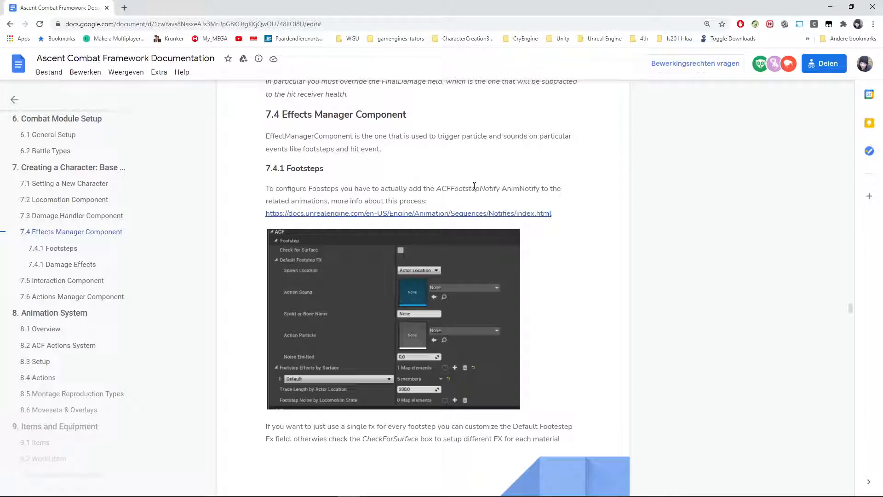
left_click_drag(362, 439, 569, 439)
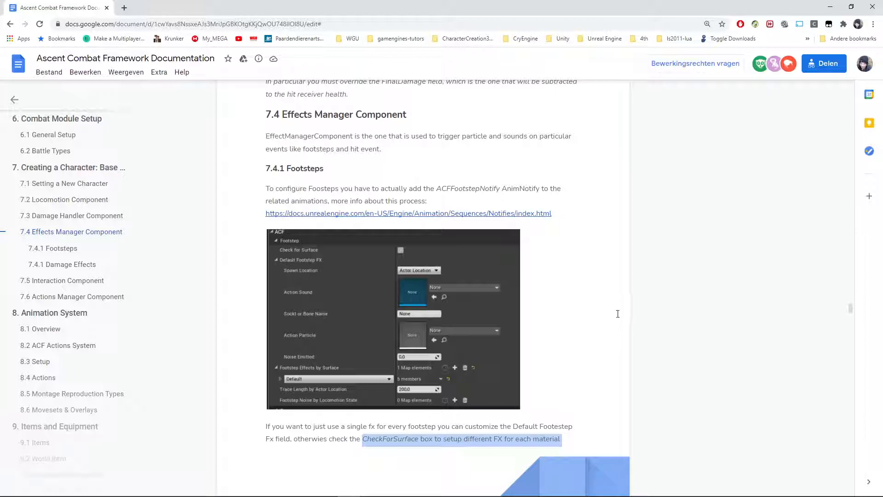
scroll(618, 313, "down", 1)
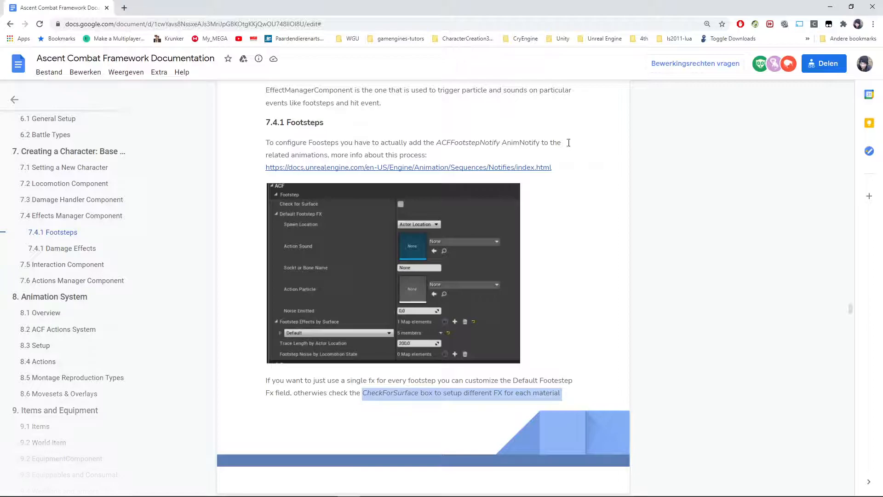
left_click(371, 487)
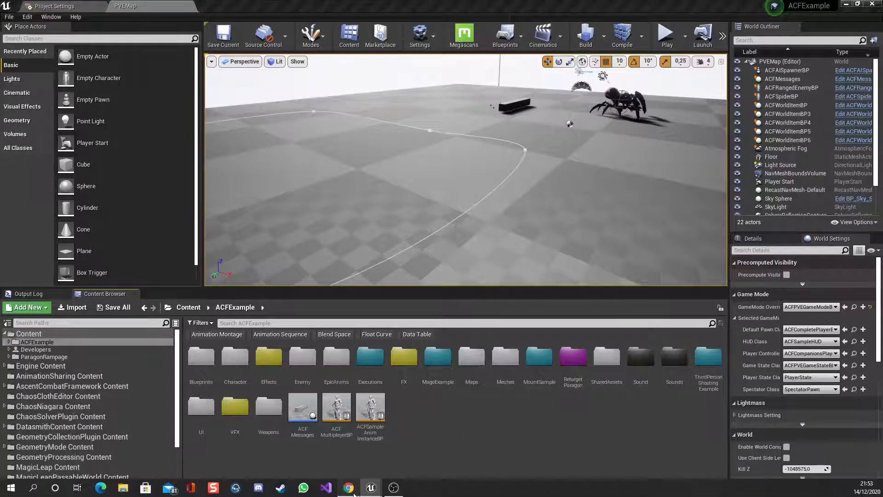
left_click(349, 488)
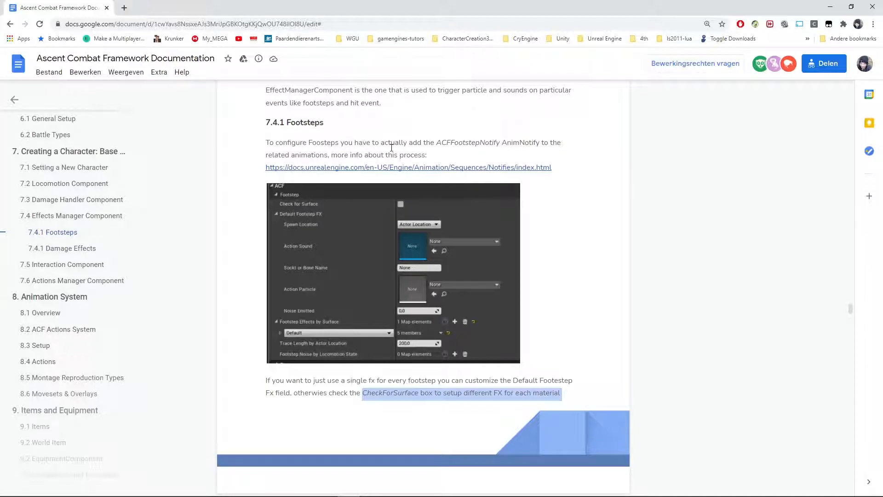
Review the footstep documentation on ACFFootstepNotify, the Default Footstep FX field, CheckForSurface and the FeetBoneNames map
left_click(438, 143)
left_click_drag(438, 143, 504, 142)
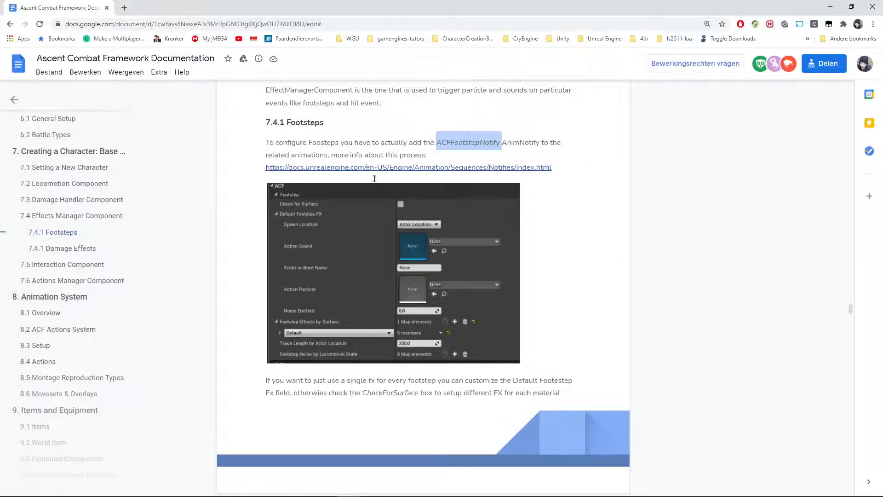
left_click_drag(267, 380, 483, 387)
scroll(606, 307, "up", 1)
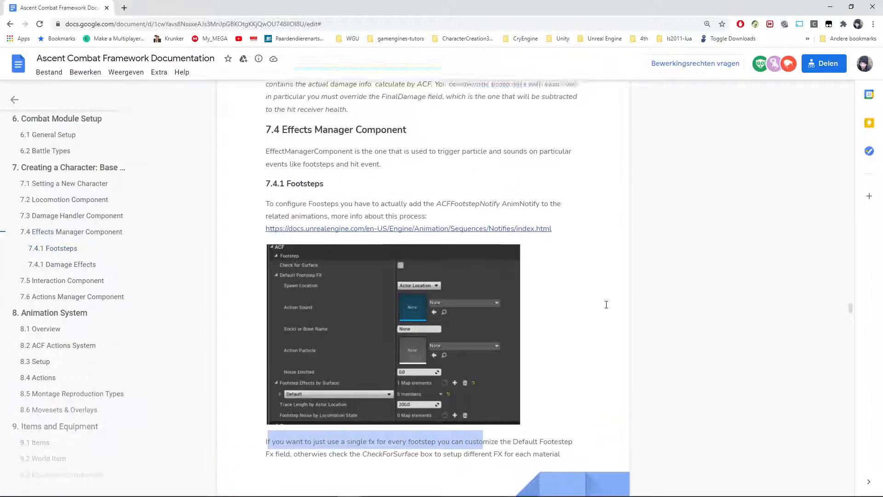
scroll(605, 307, "down", 5)
scroll(605, 306, "up", 2)
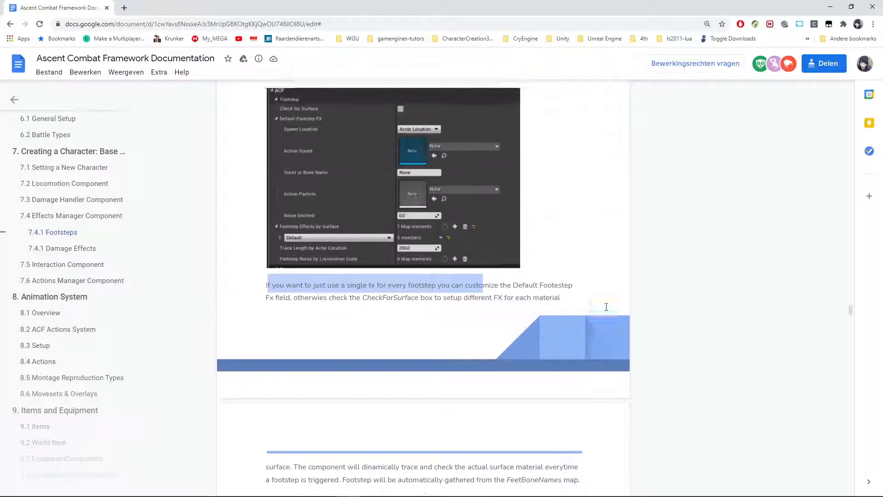
scroll(331, 309, "down", 4)
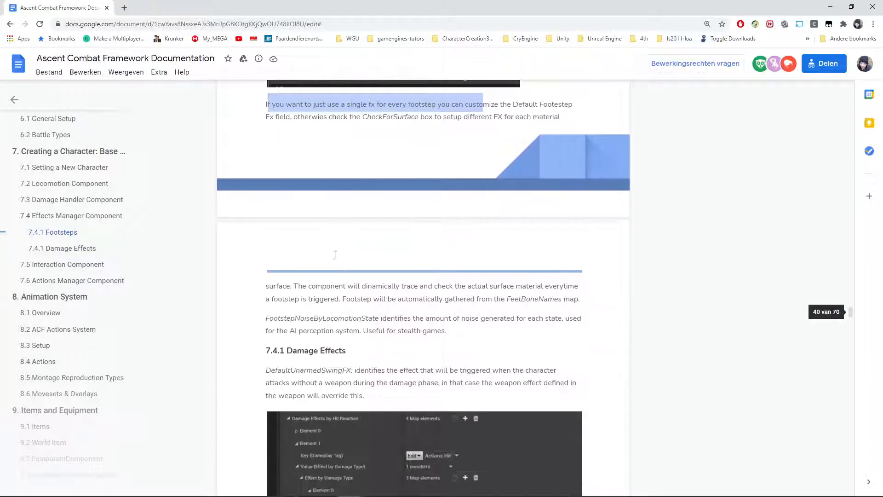
left_click_drag(267, 104, 568, 118)
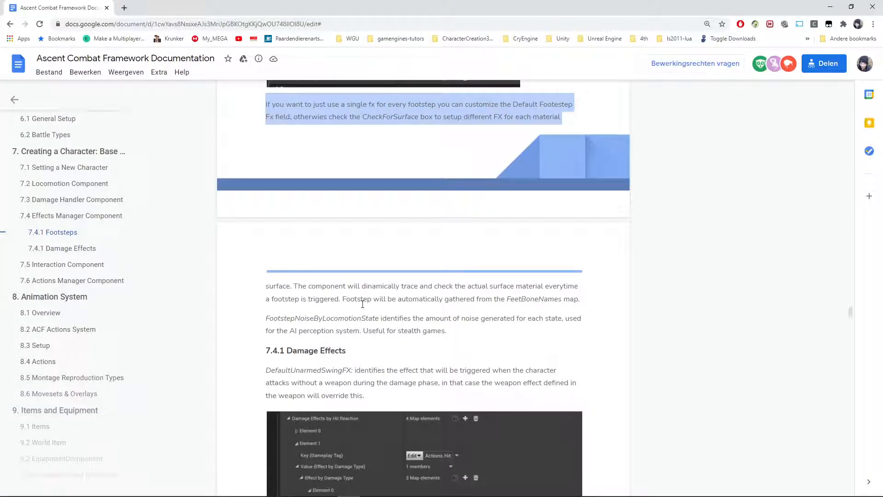
left_click_drag(343, 299, 581, 300)
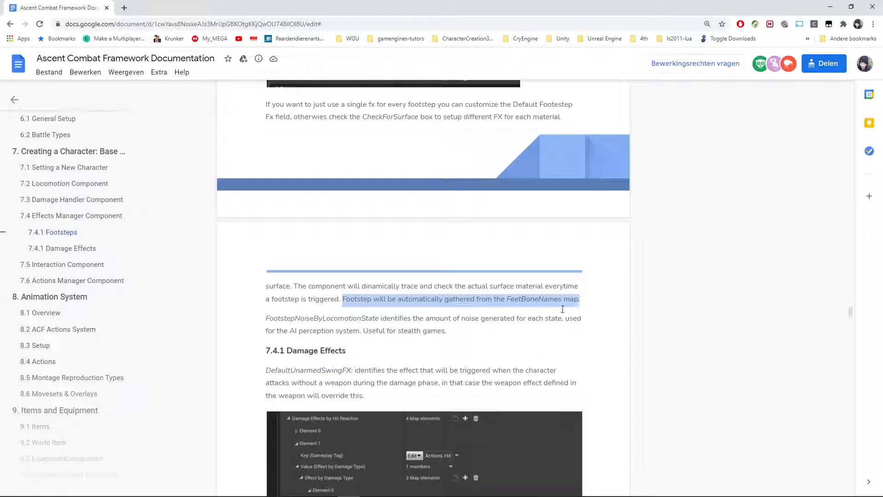
scroll(560, 321, "up", 6)
scroll(560, 324, "down", 1)
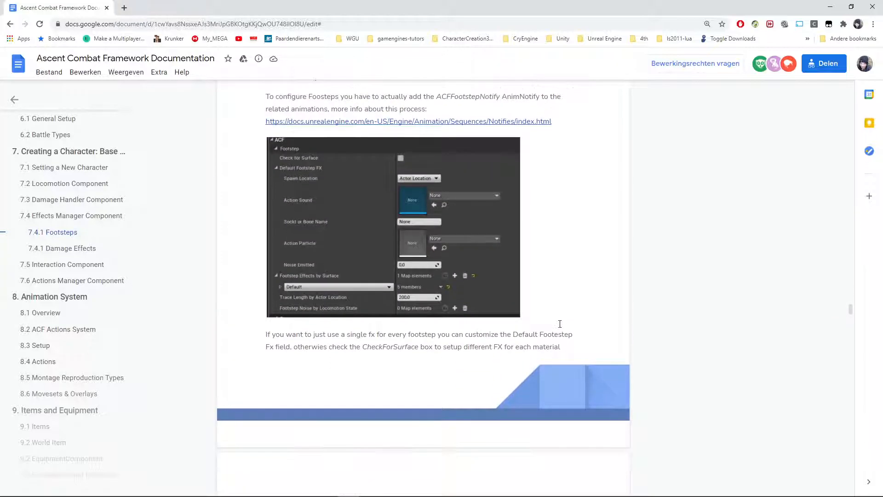
scroll(418, 373, "down", 4)
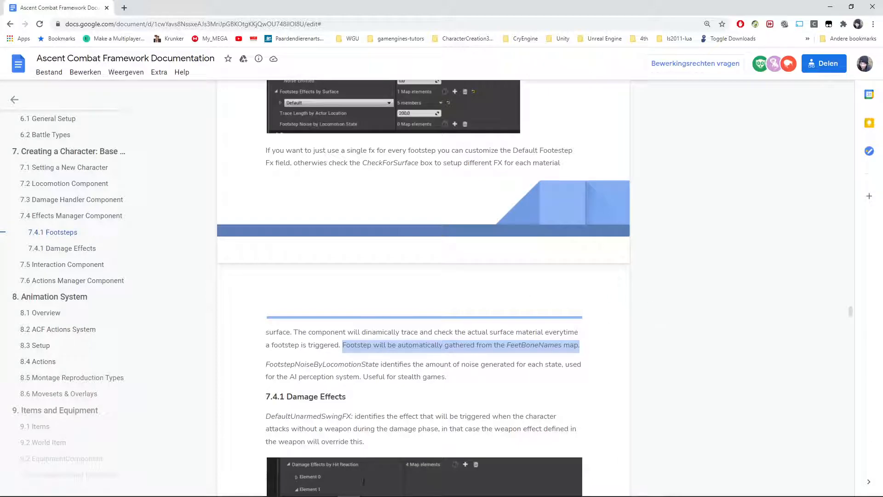
Switch to Unreal Editor, open the ACFSampleAnimInstanceBP animation blueprint and inspect the Parent: Blueprint Update Animation node in its event graph
left_click(876, 5)
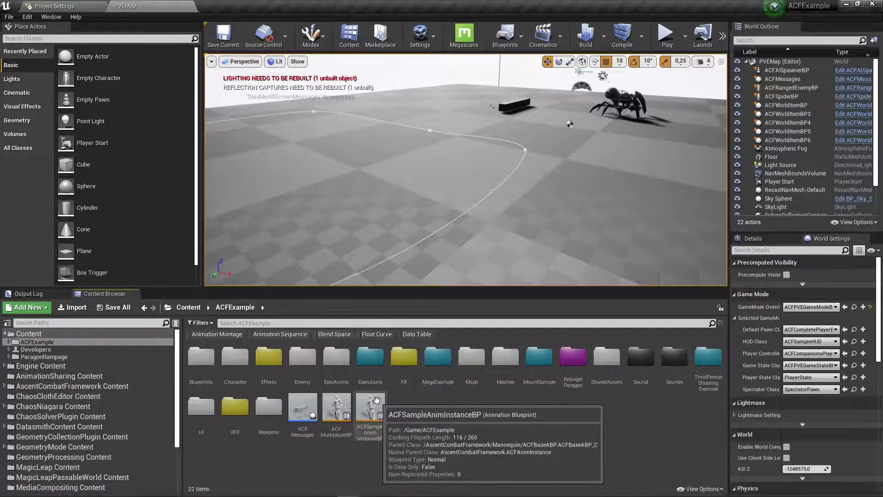
double_click(373, 407)
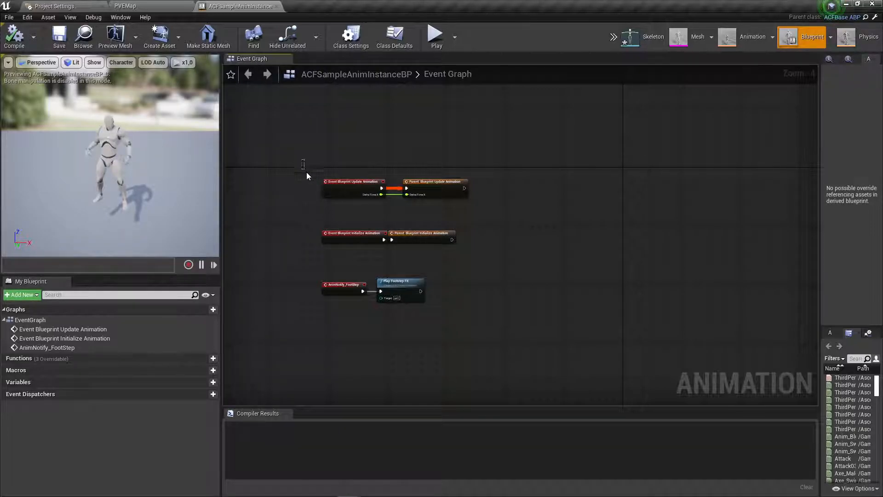
left_click_drag(498, 224, 515, 214)
scroll(319, 213, "up", 3)
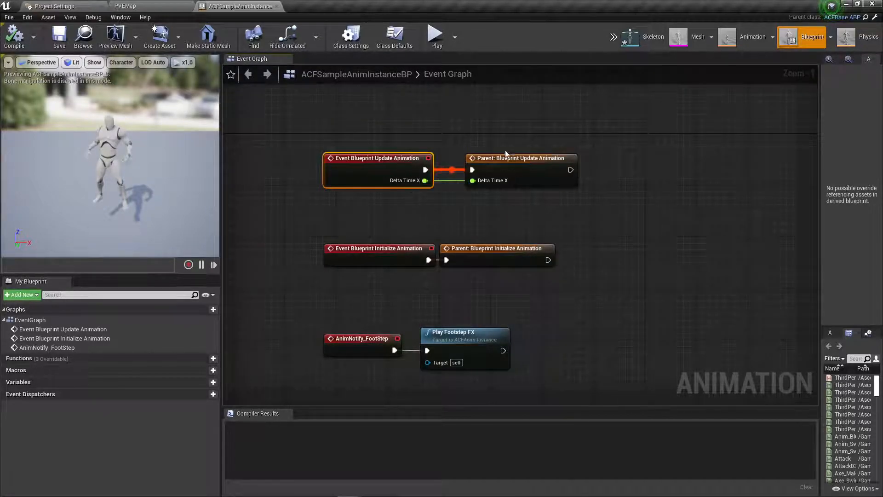
left_click(528, 161)
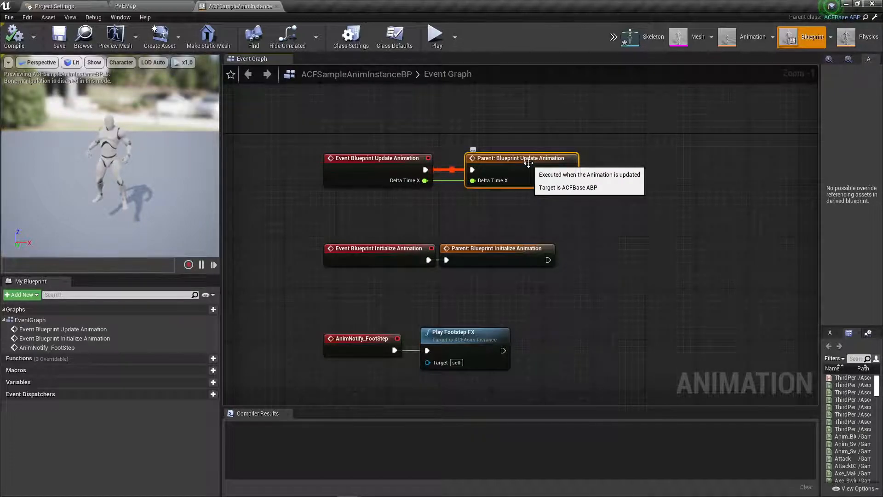
Add an extra parent function call for Event Blueprint Update Animation and delete it, leaving Event Blueprint Initialize Animation without another parent call
right_click_drag(367, 160, 370, 159)
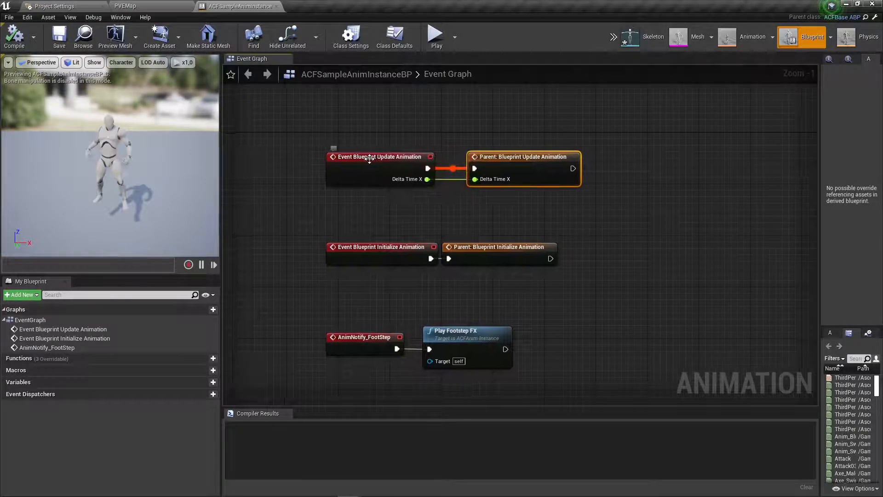
right_click(369, 164)
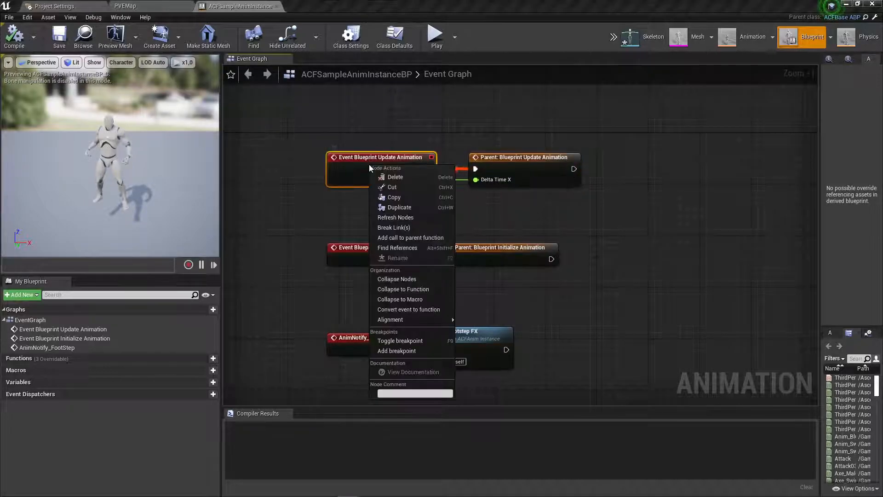
left_click(424, 238)
left_click_drag(387, 203, 520, 200)
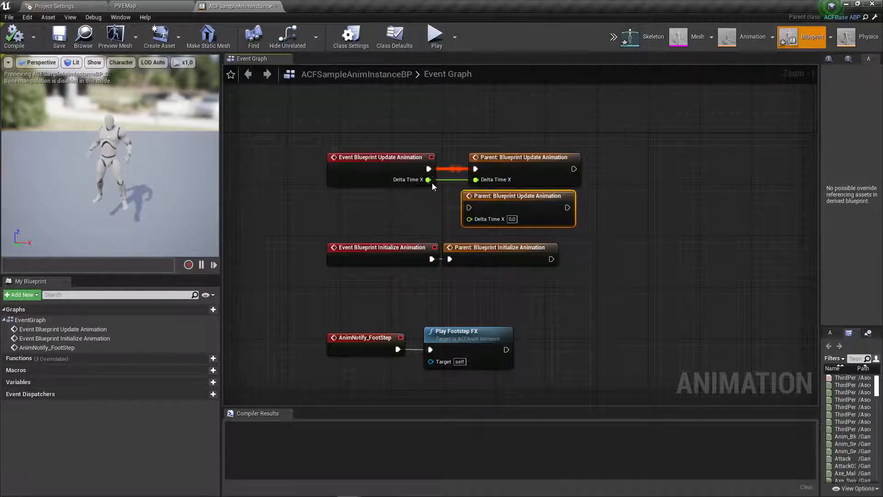
left_click_drag(545, 191, 710, 156)
key("Delete")
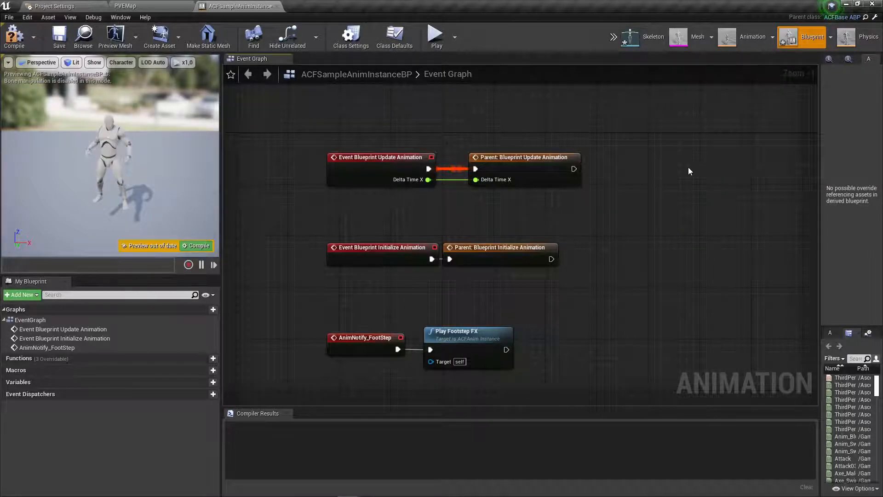
right_click(380, 258)
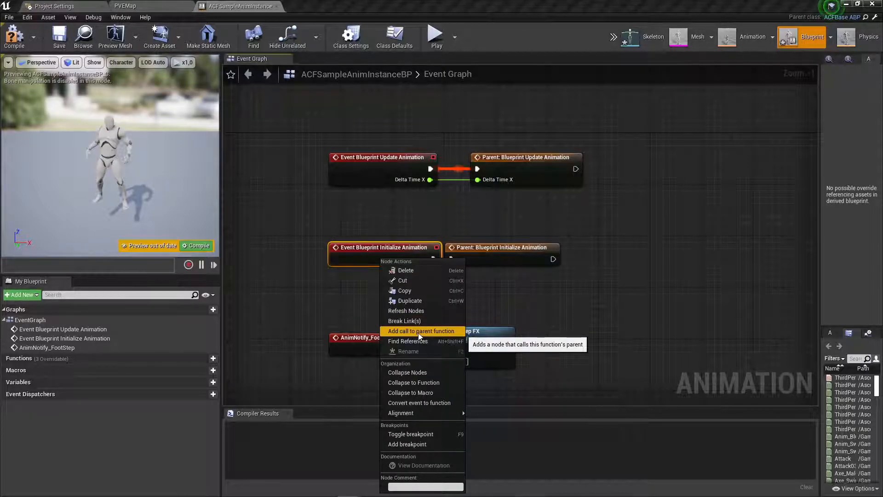
left_click(682, 270)
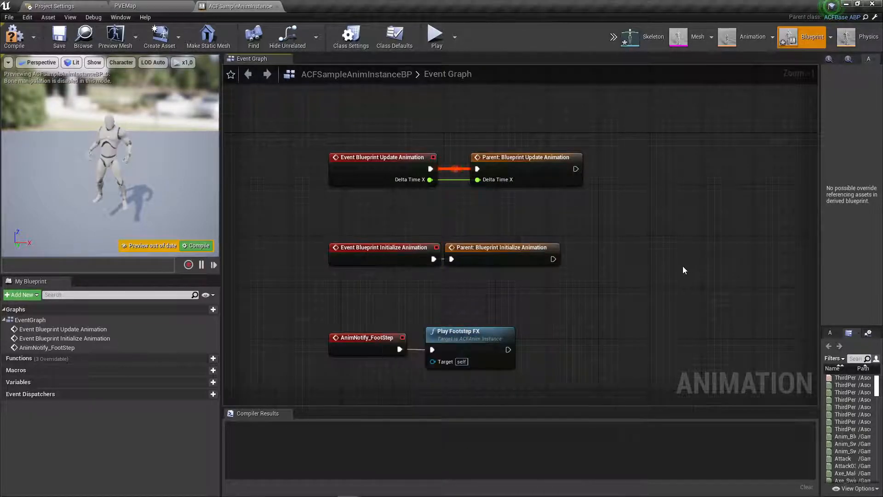
Search the graph's actions for animnotify and choose Event AnimNotify_FootStep to jump to that event
right_click_drag(381, 296, 412, 223)
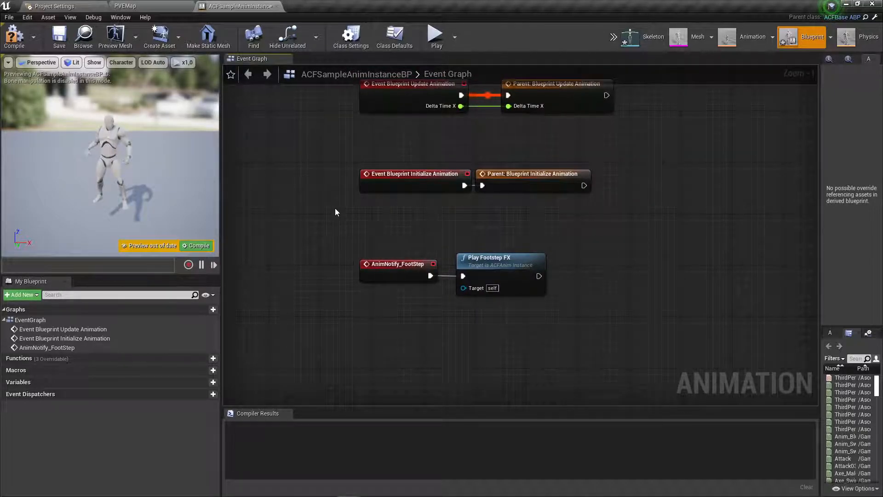
left_click_drag(309, 216, 591, 307)
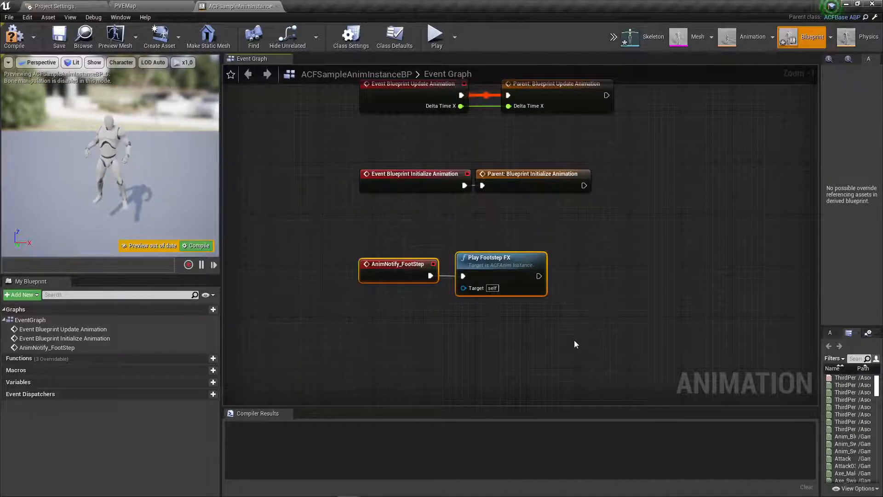
right_click(619, 285)
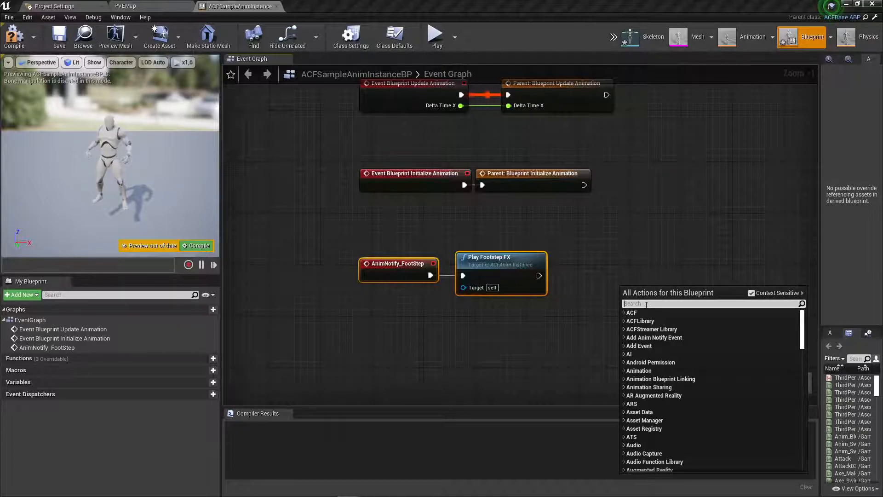
type("ani")
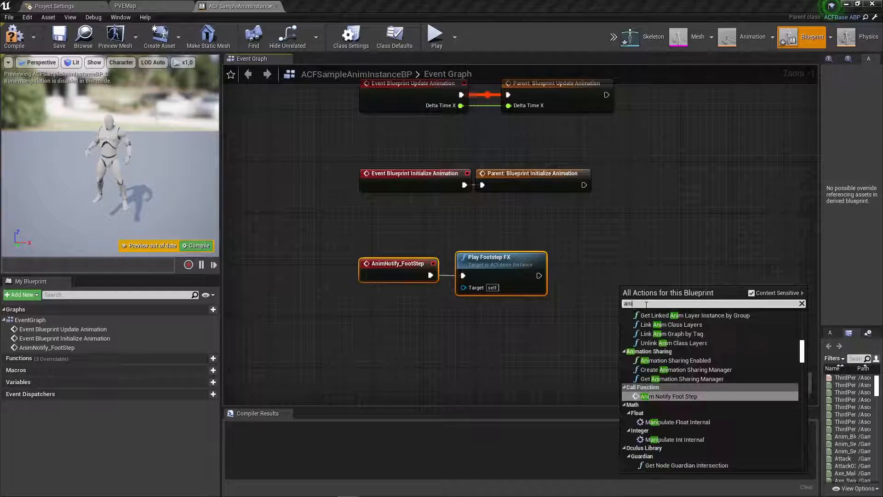
type("m")
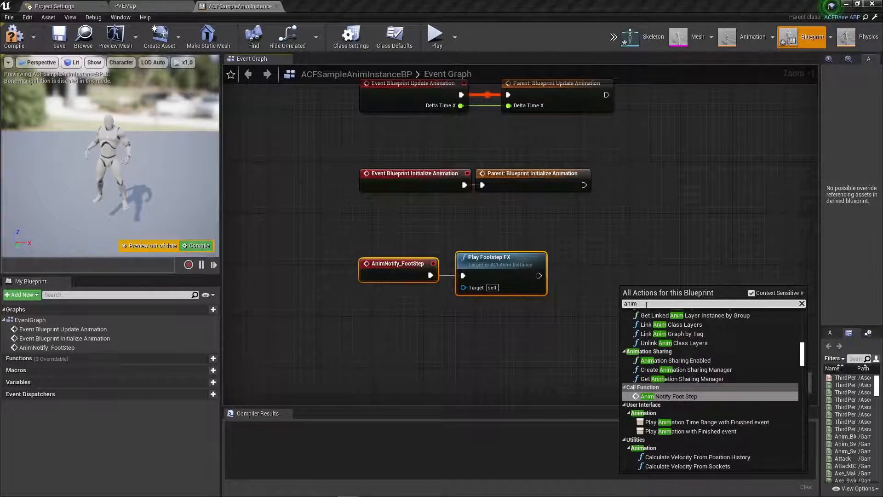
type("notify")
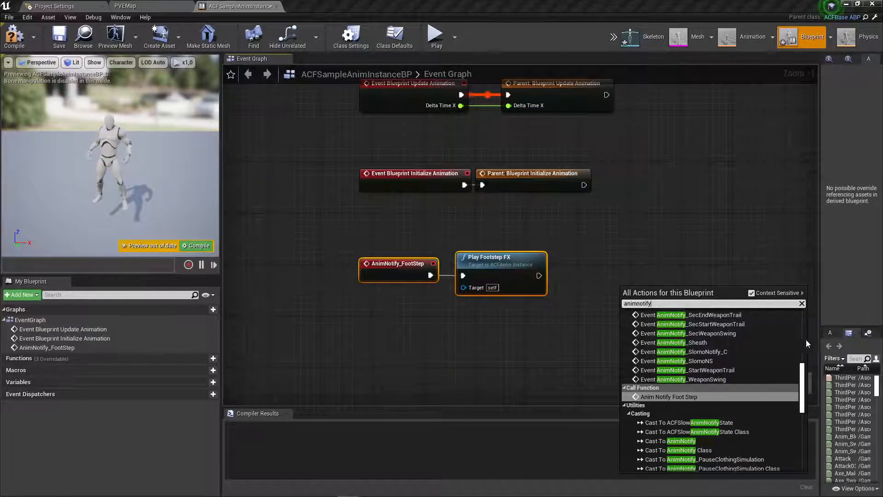
scroll(745, 345, "up", 3)
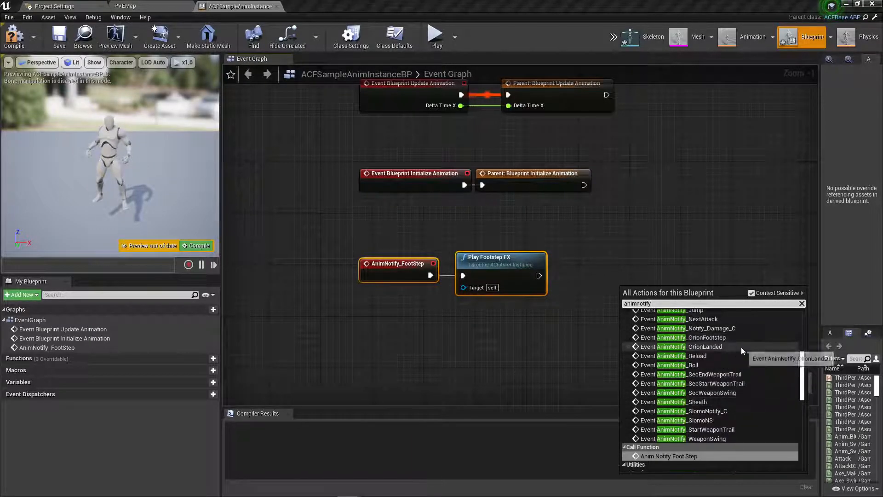
scroll(741, 347, "up", 4)
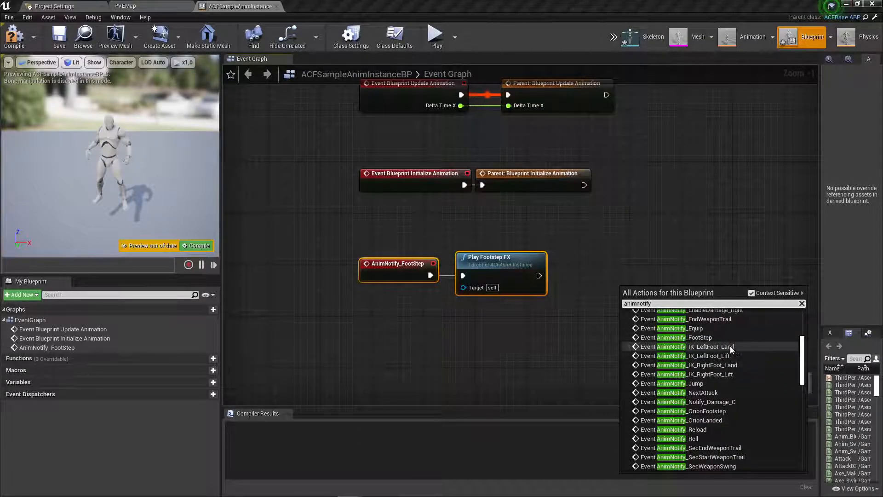
scroll(703, 358, "down", 4)
scroll(702, 351, "up", 4)
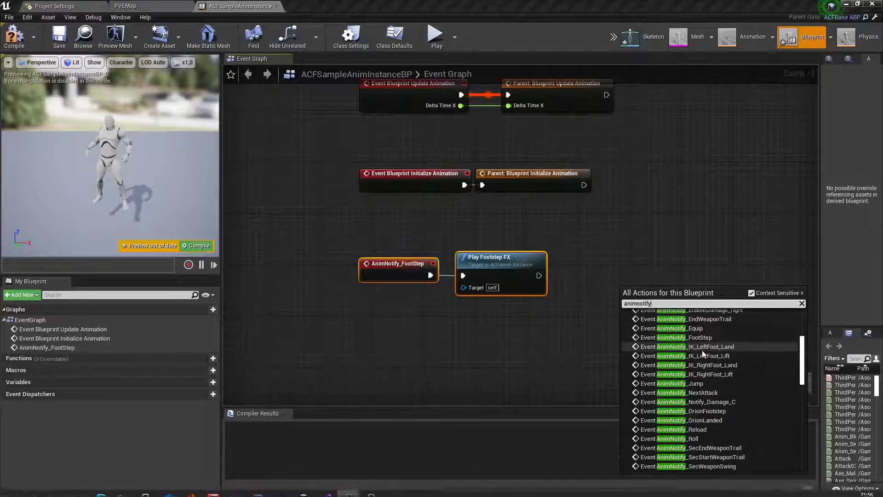
left_click(699, 340)
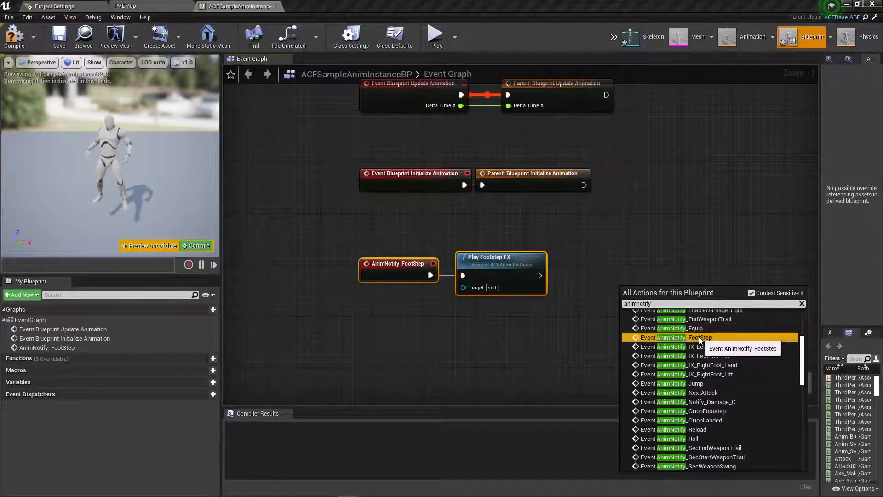
left_click(699, 338)
Try to add another Play Footstep FX call from the execution output of the AnimNotify_FootStep event
left_click_drag(521, 275, 583, 366)
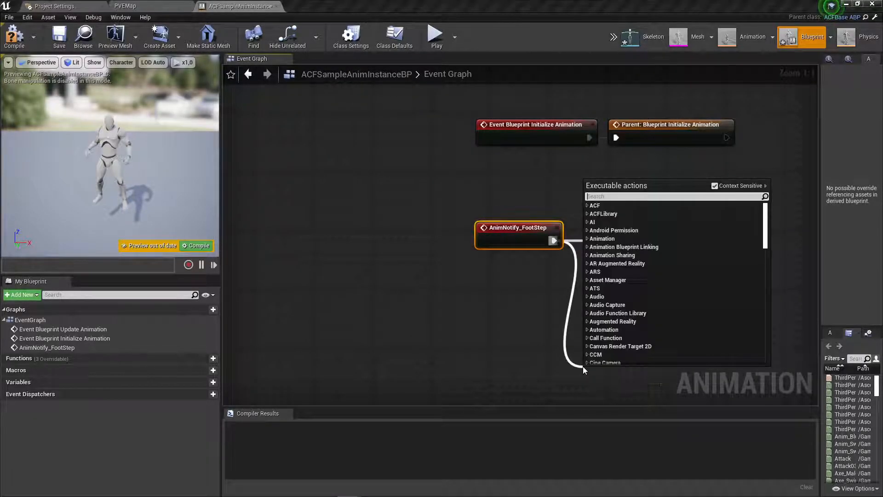
type("pl")
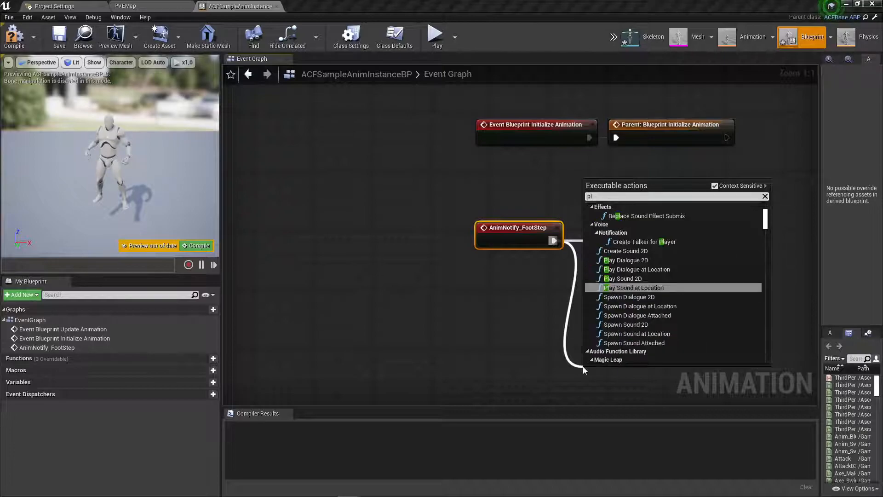
type("ayfooo")
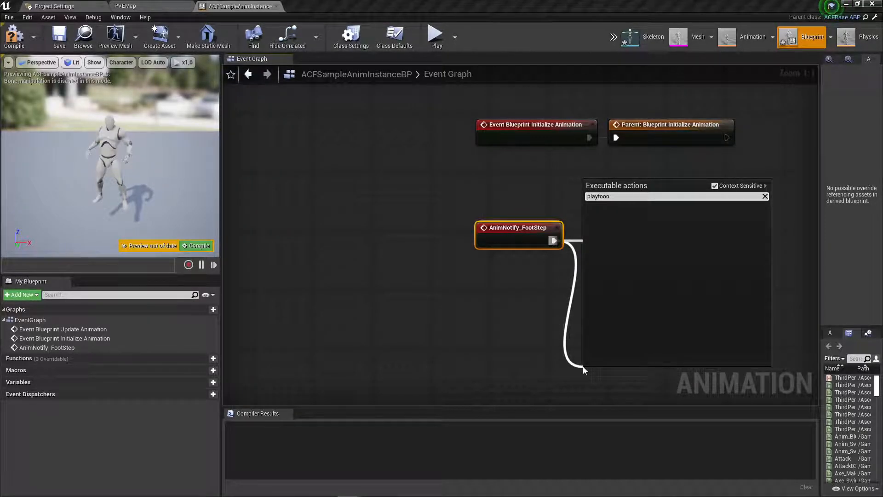
key("BackSpace")
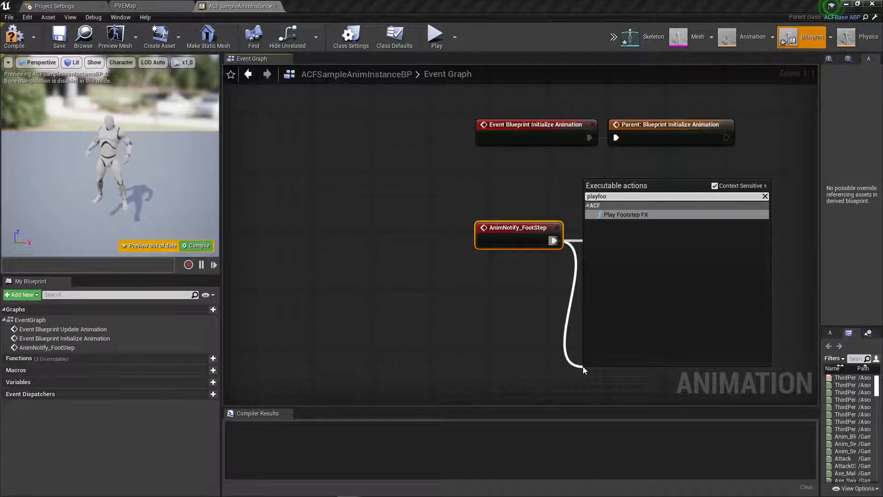
left_click(648, 213)
left_click(527, 181)
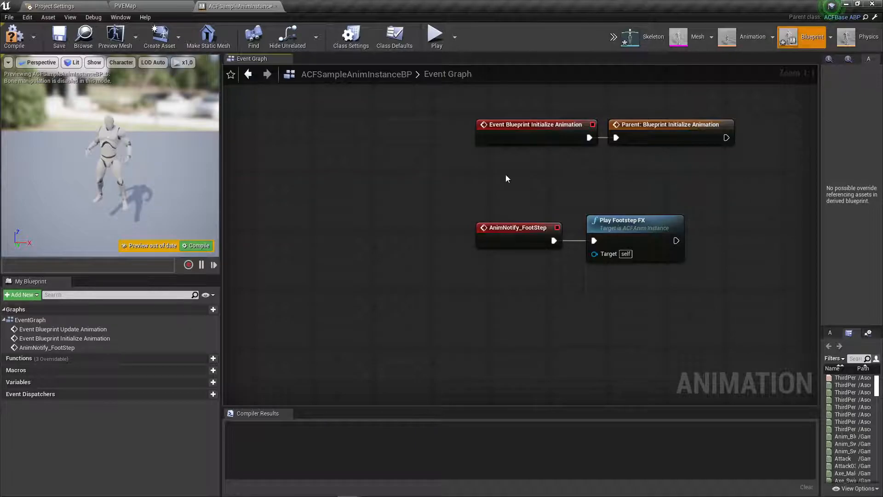
Compile the animation blueprint and show its class defaults in a widened details area
left_click(203, 247)
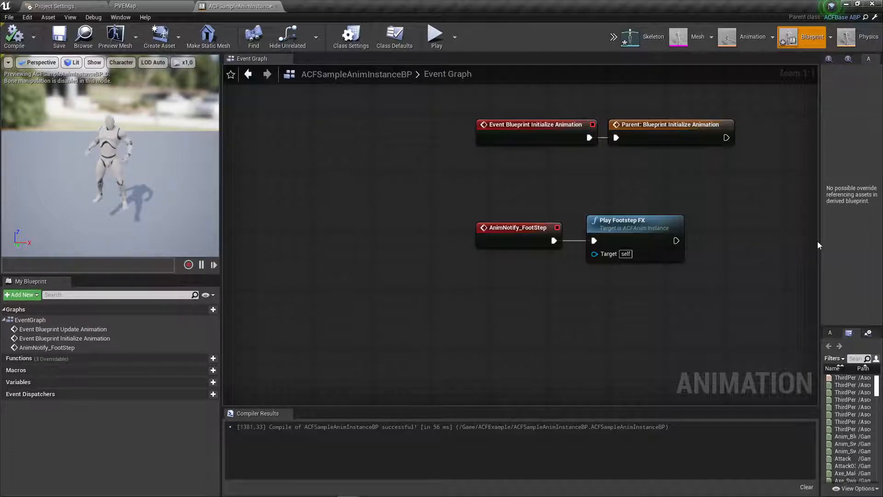
left_click_drag(819, 263, 721, 262)
scroll(545, 297, "down", 8)
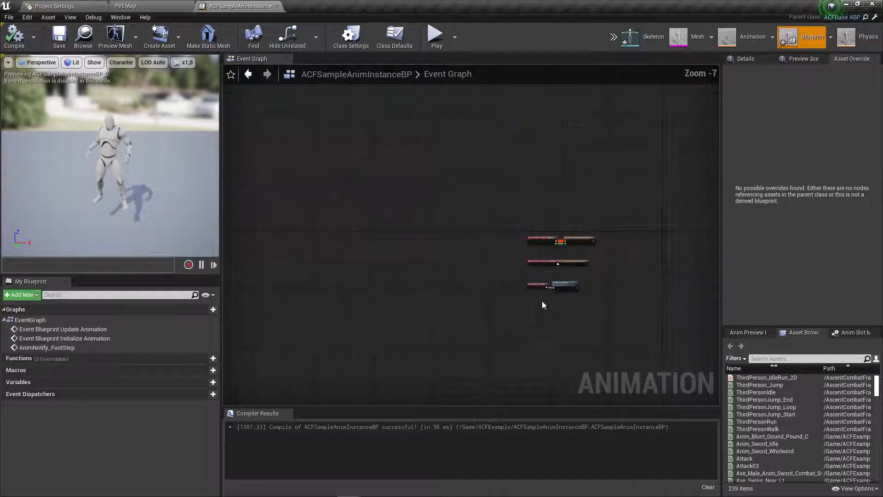
right_click_drag(608, 258, 559, 252)
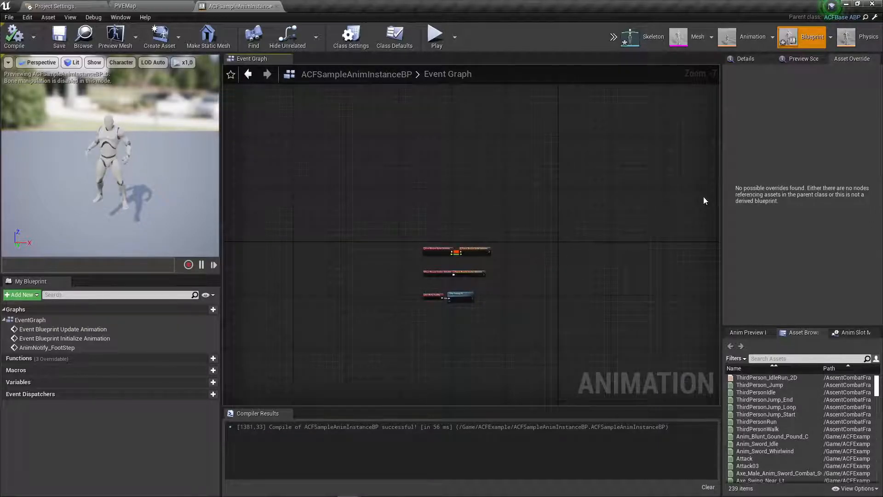
left_click(396, 36)
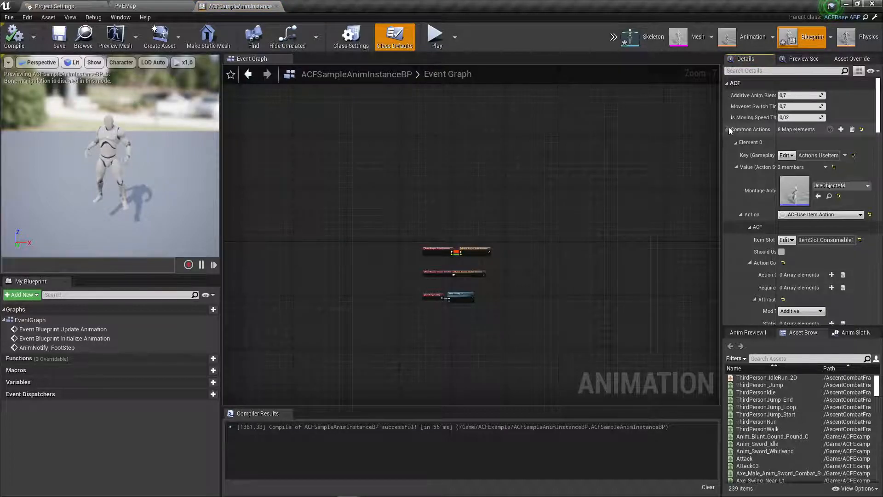
Collapse the Common Actions and Movesets Actions maps in the class defaults, leaving the Movesets map expanded
left_click(727, 129)
left_click(727, 142)
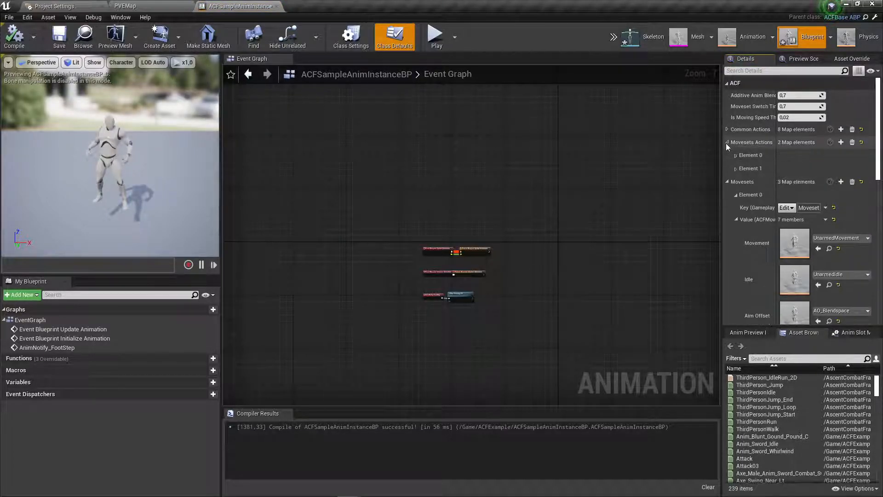
left_click(727, 142)
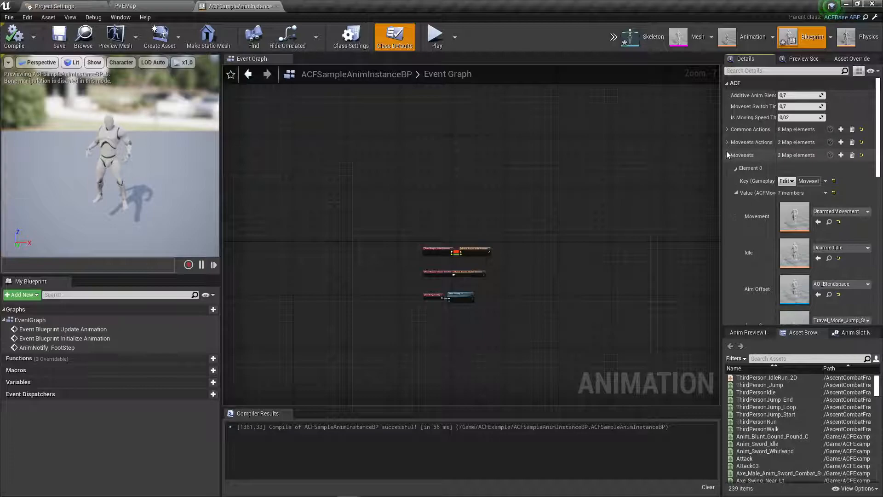
left_click(727, 155)
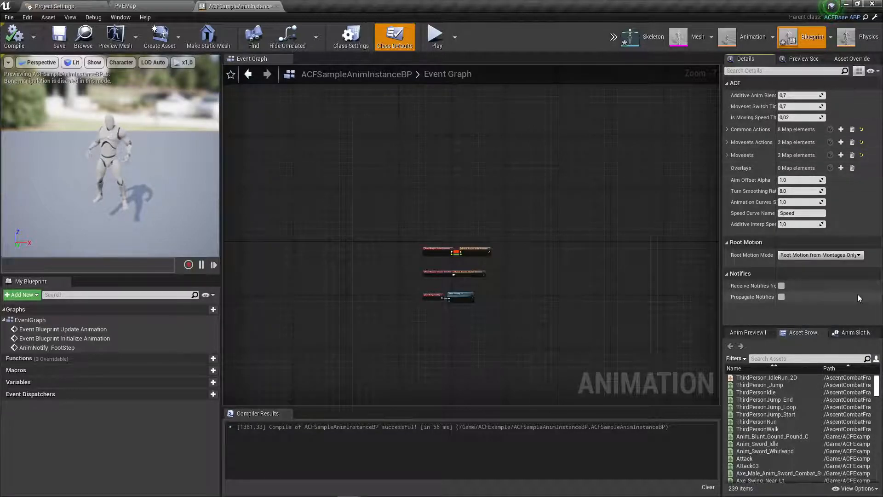
left_click(727, 155)
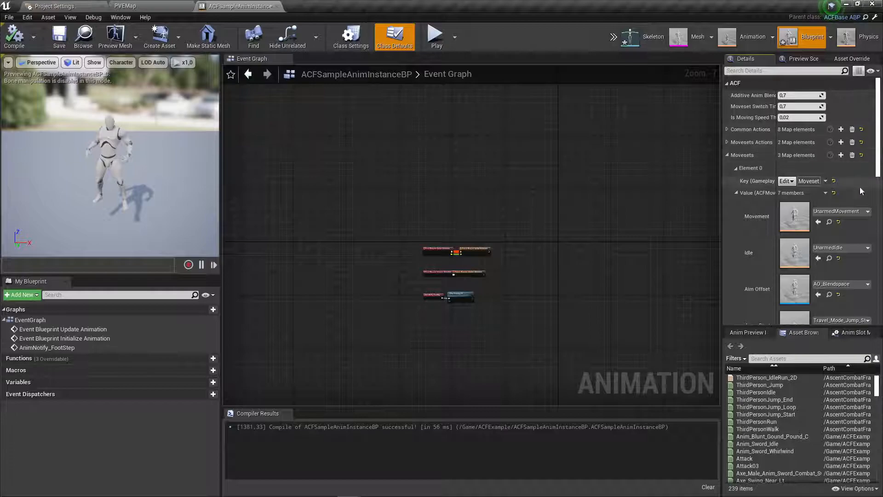
Locate and open the first moveset's UnarmedMovement blend space, and from its blend samples open the Jog_Fwd animation
left_click(829, 222)
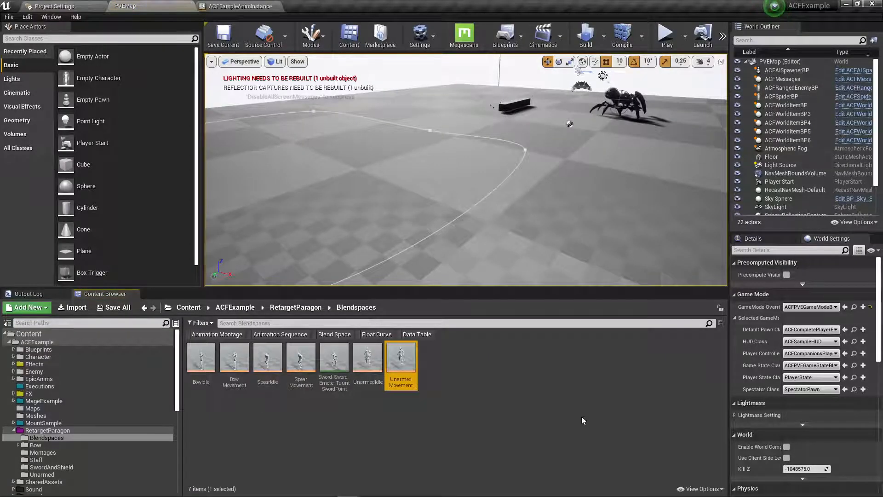
double_click(405, 371)
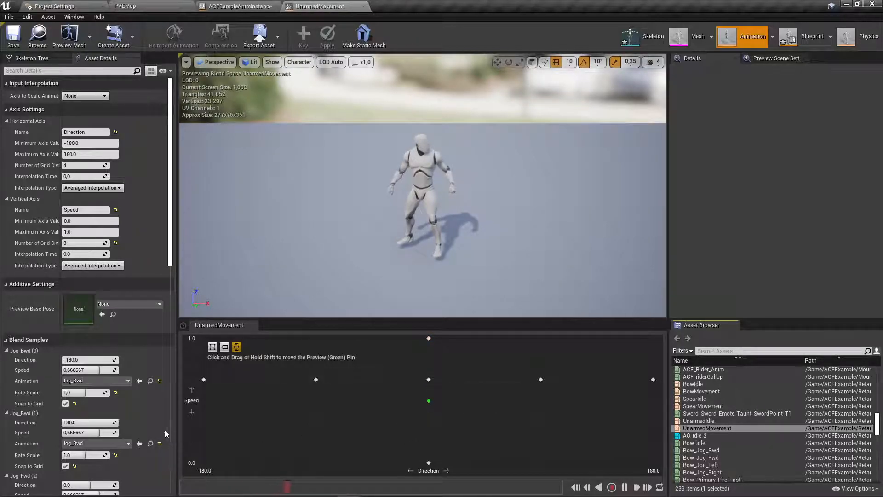
scroll(115, 414, "down", 3)
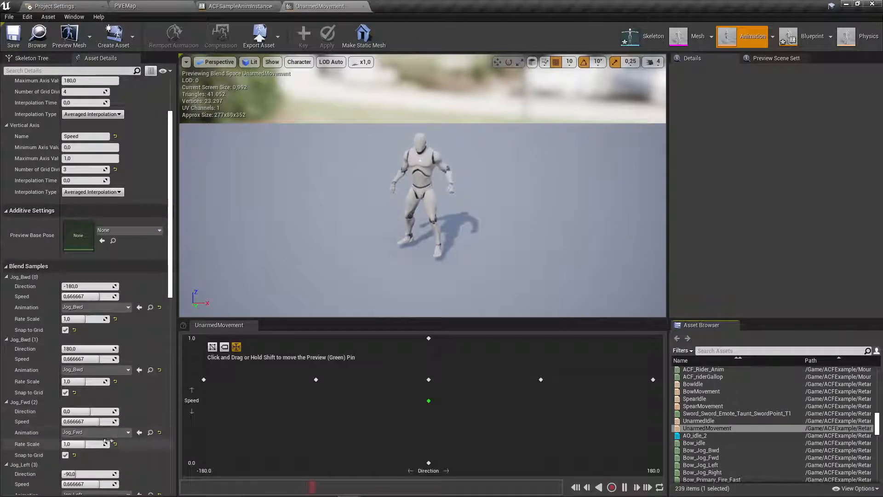
left_click(148, 433)
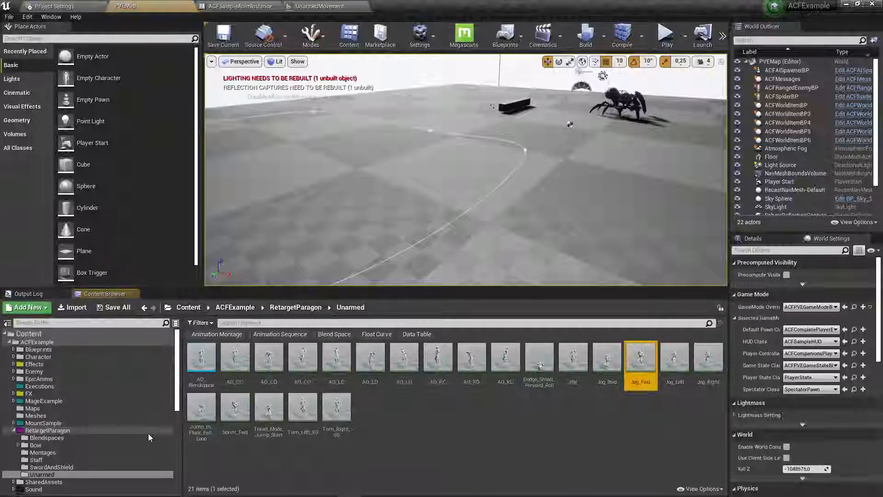
double_click(647, 363)
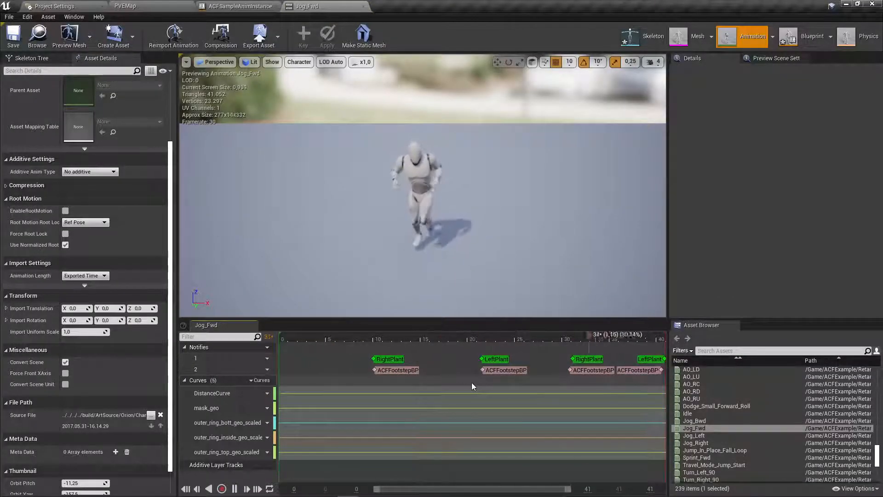
Inspect the ACFFootstepBP notifies in Jog_Fwd with the curves collapsed and the character seen from the side, and close the animation and the animation blueprint
left_click(184, 380)
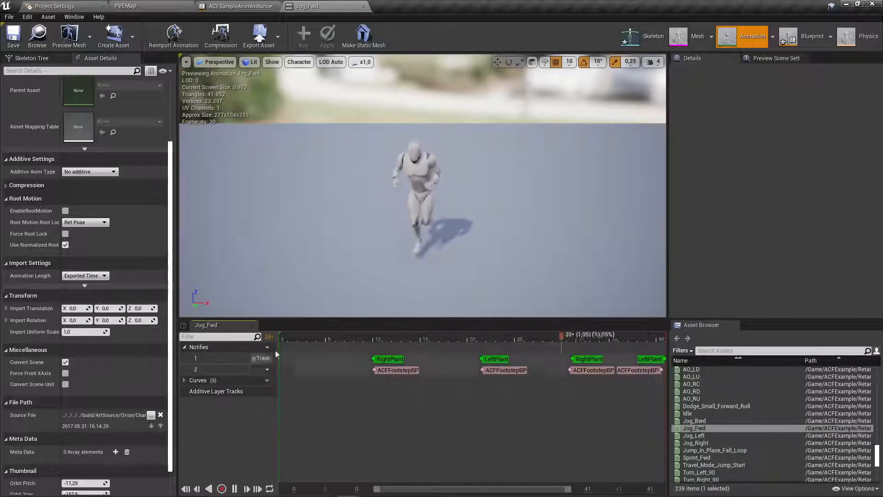
left_click_drag(320, 251, 465, 232, "alt")
left_click_drag(281, 246, 281, 276, "alt")
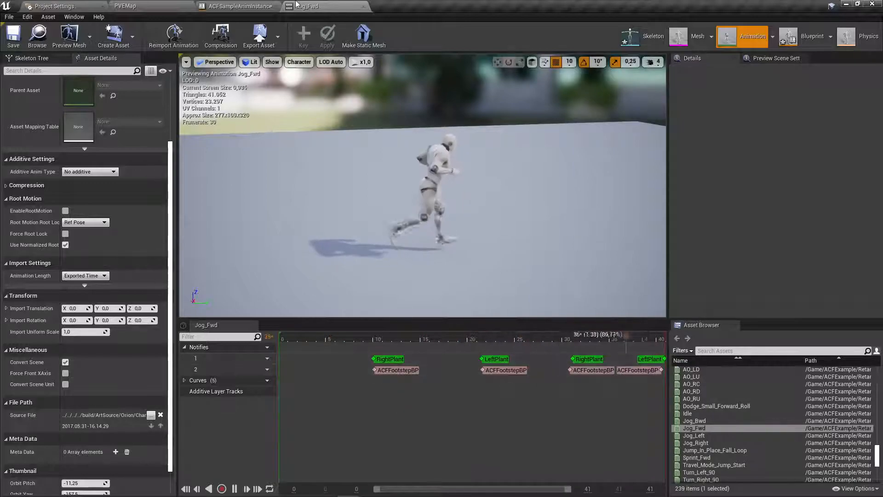
left_click(363, 7)
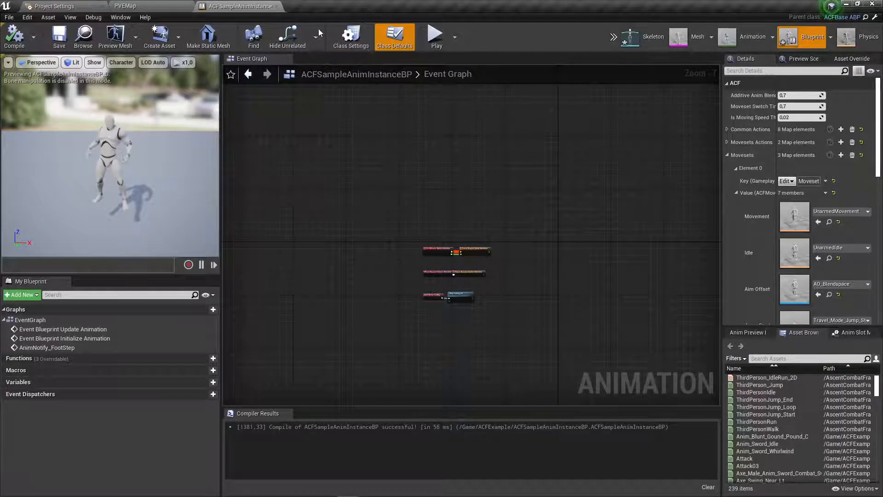
left_click(278, 11)
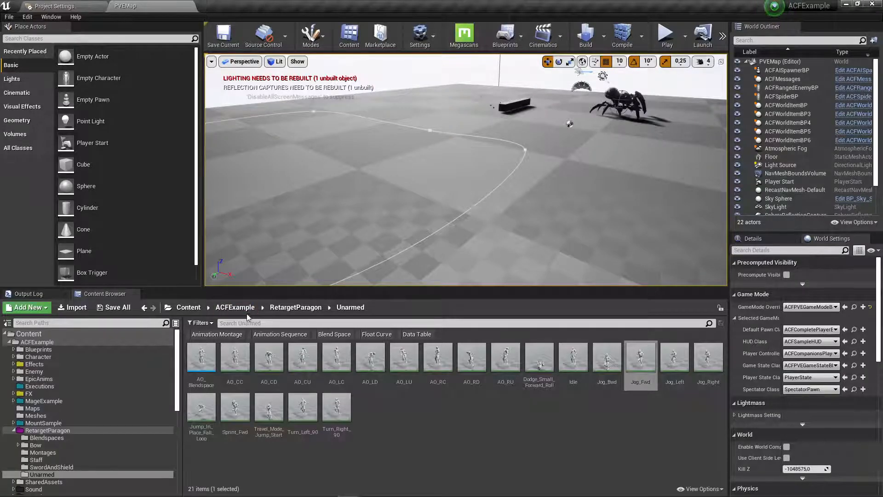
Open the ACFSamplePlayerBP character blueprint from the Blueprints folder of ACFExample
left_click(235, 307)
double_click(235, 361)
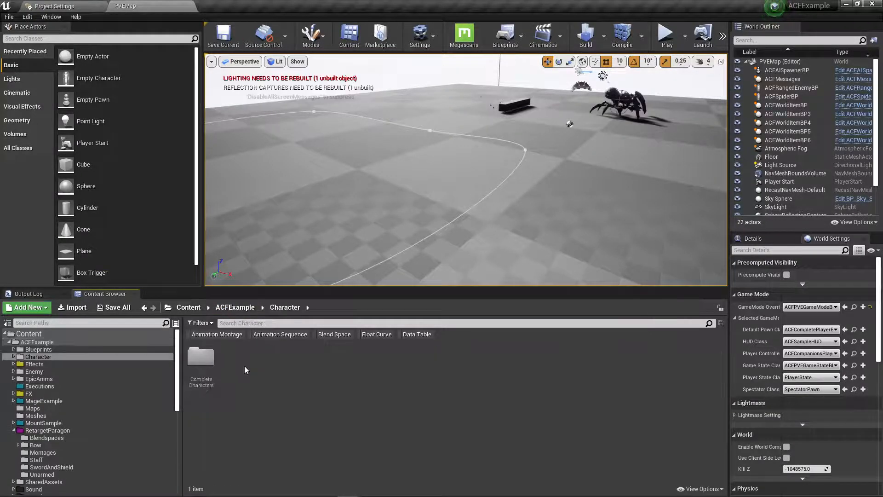
left_click(235, 307)
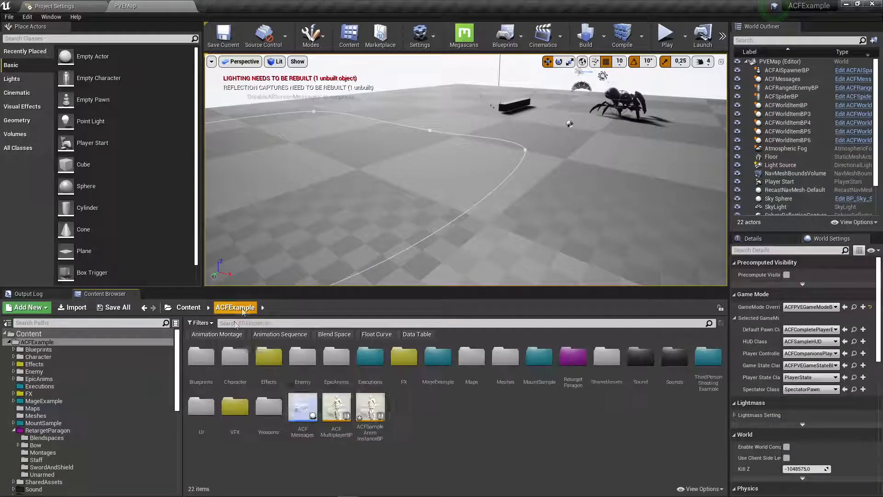
double_click(200, 357)
double_click(201, 358)
left_click(473, 359)
double_click(474, 360)
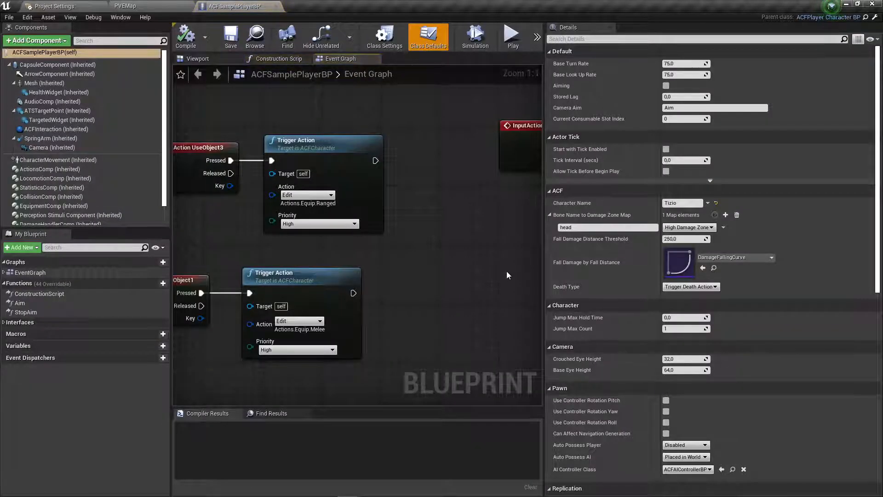
Select the EffectsManagerComponentBP component and locate its default footstep sound cue in the project's content
scroll(158, 105, "down", 2)
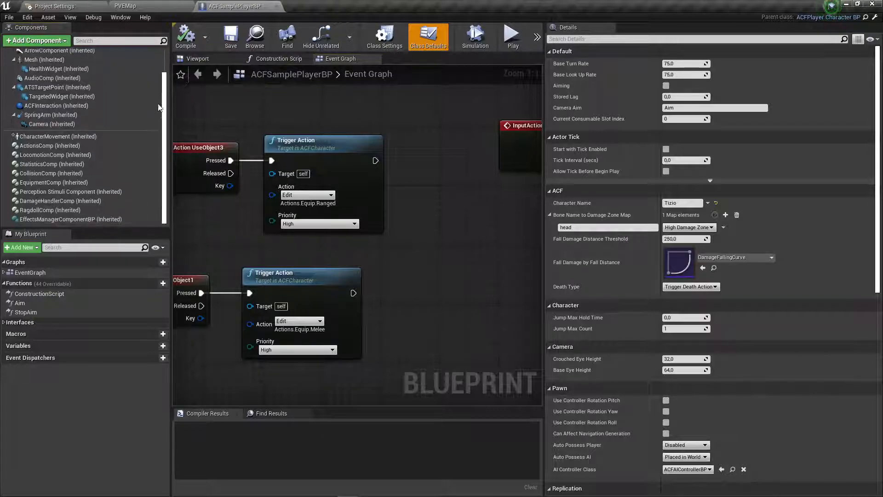
left_click(52, 217)
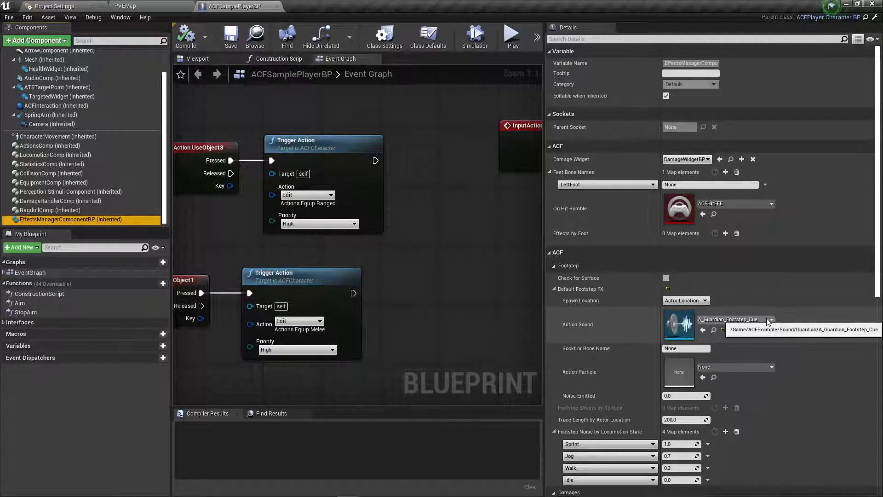
left_click(713, 330)
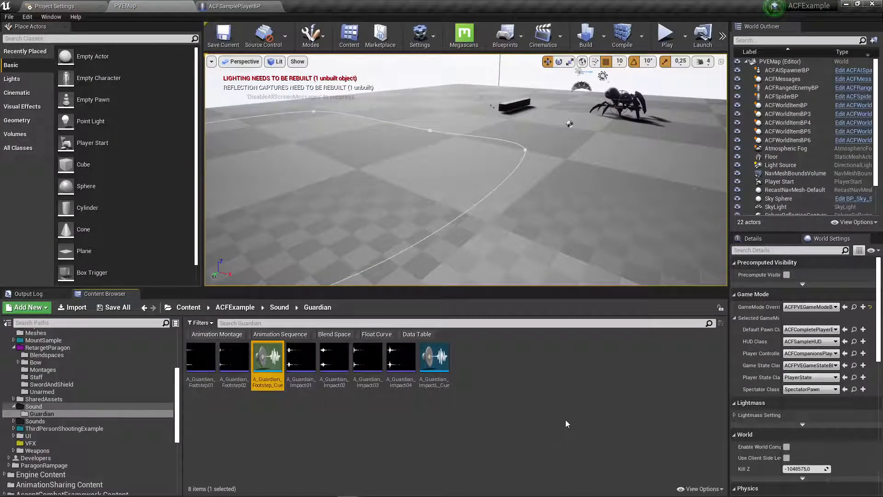
Create a Sound Cue named test in the Guardian sound folder and open it for editing
right_click(564, 378)
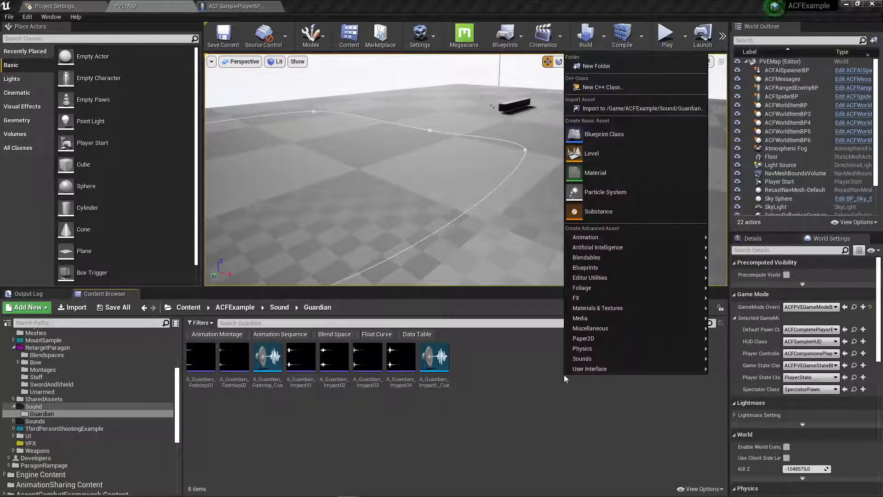
mouse_move(620, 357)
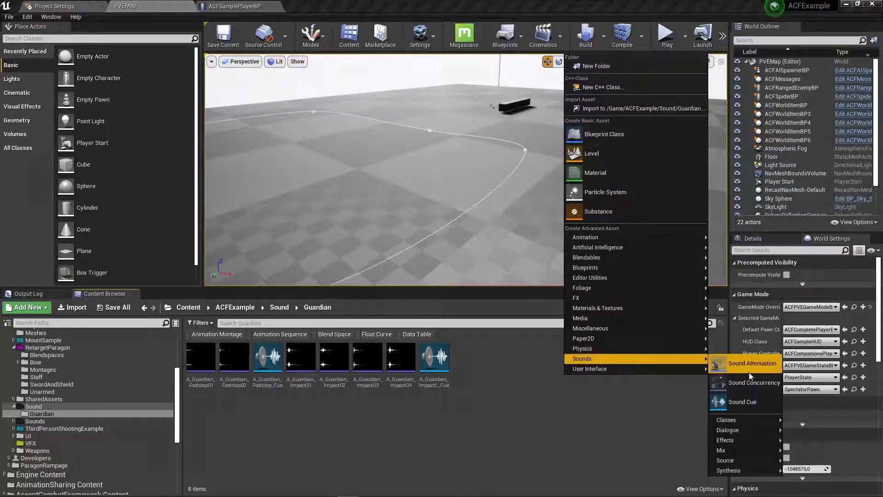
left_click(739, 402)
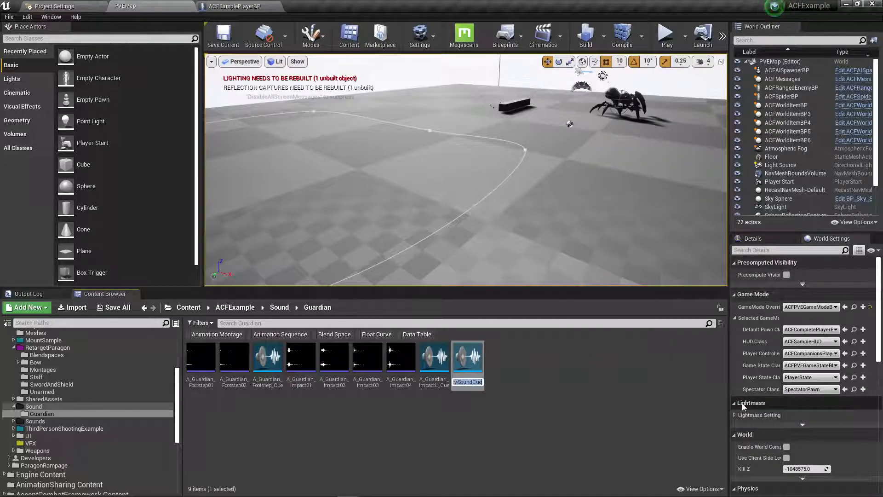
type("test")
key("Return")
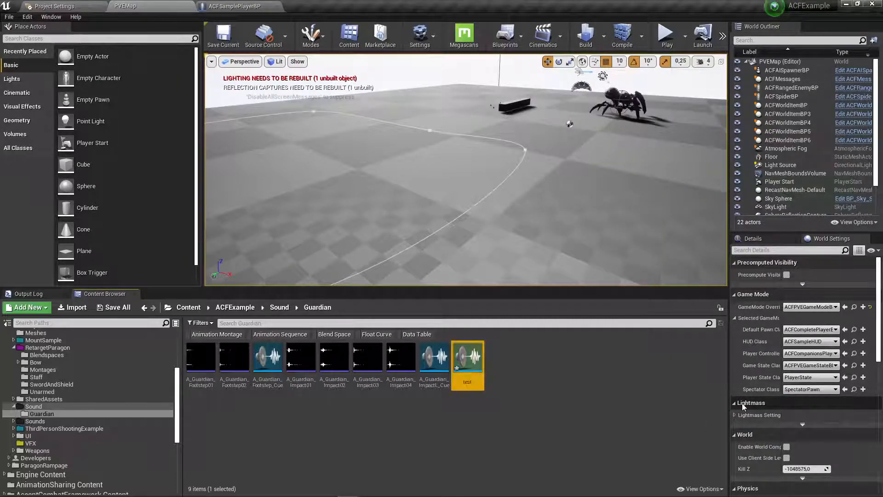
double_click(475, 388)
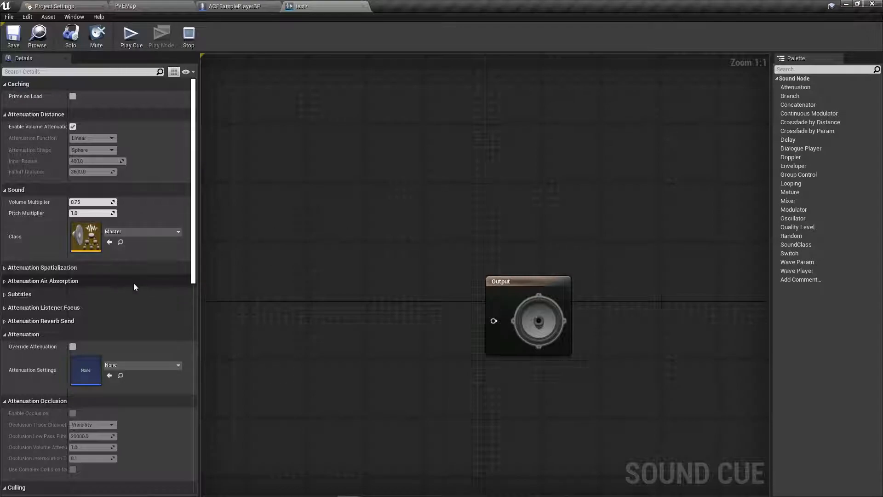
Open the A_Guardian_Footstep_Cue sound cue and examine its output node and sound class setting
left_click(233, 9)
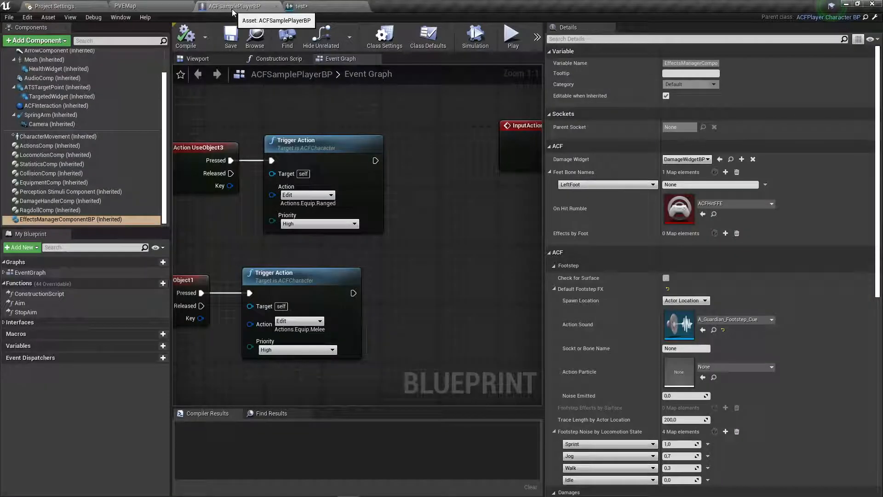
left_click(152, 6)
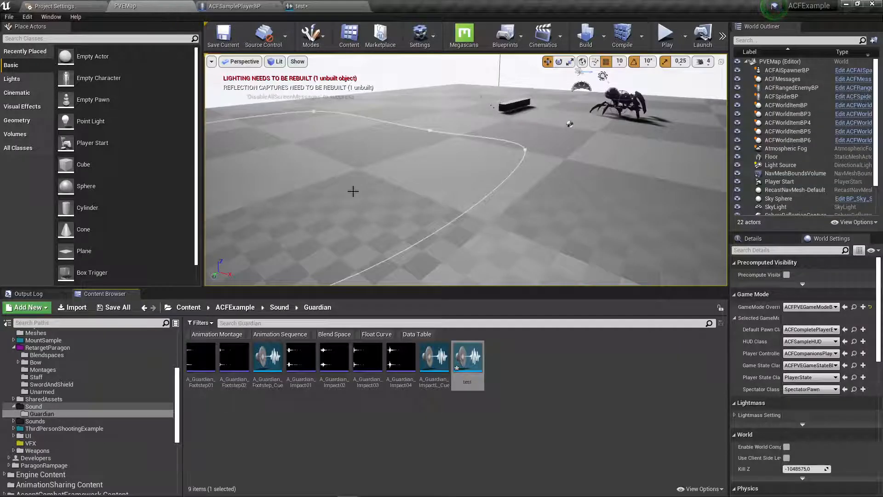
double_click(272, 372)
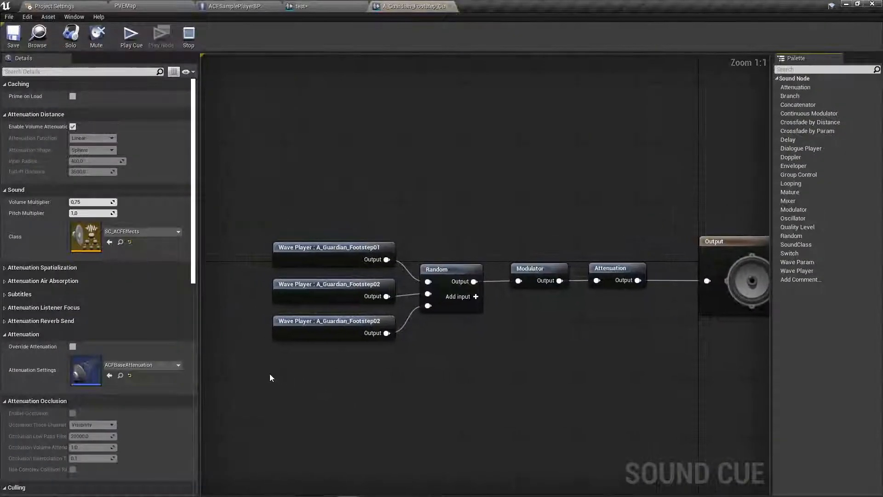
left_click(749, 248)
right_click_drag(644, 189, 586, 172)
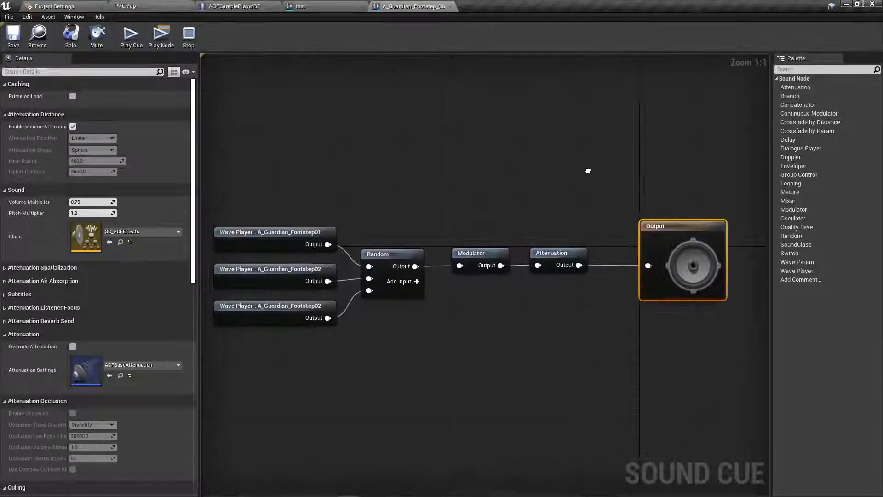
right_click_drag(518, 181, 349, 241)
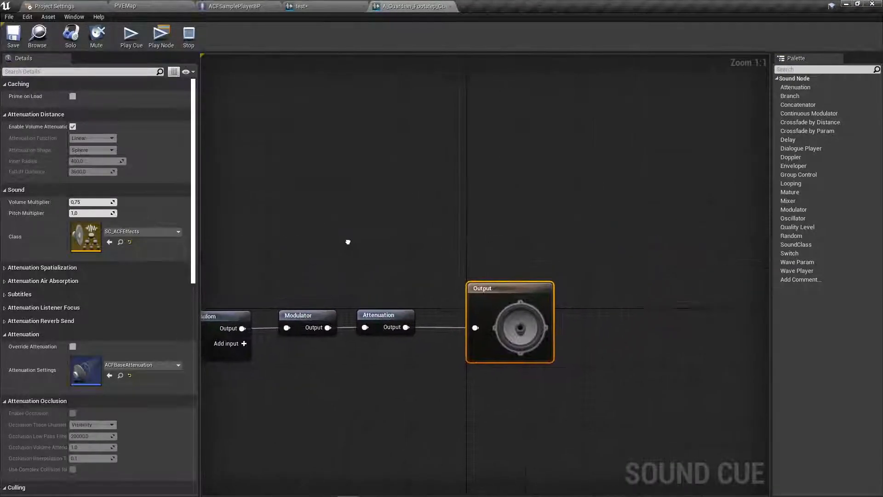
scroll(423, 208, "down", 2)
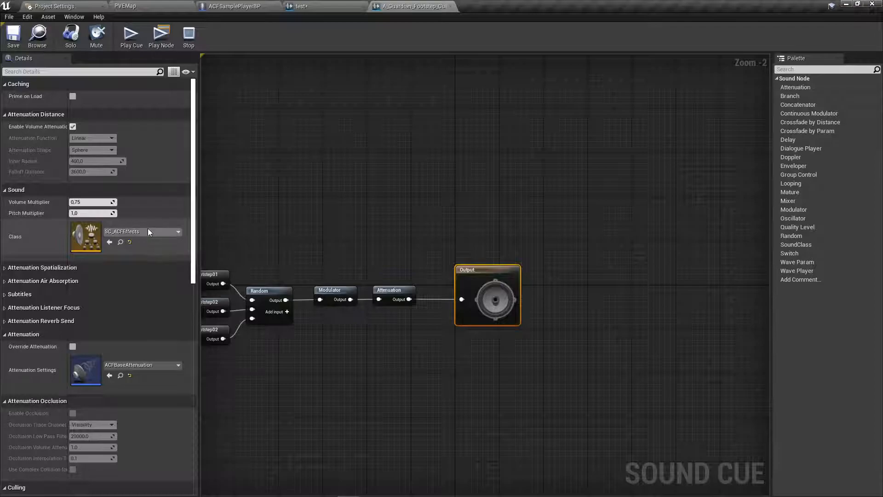
Set the sound class of the test cue to SC_ACFEffects
left_click(325, 4)
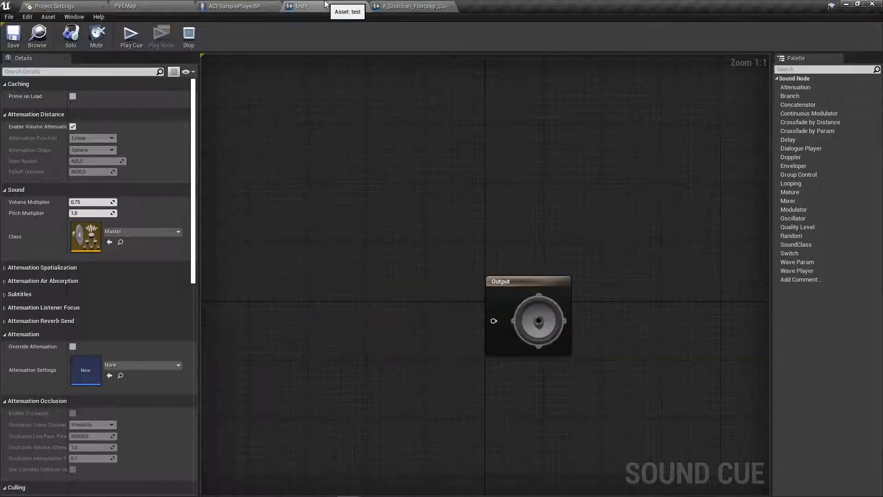
left_click(178, 233)
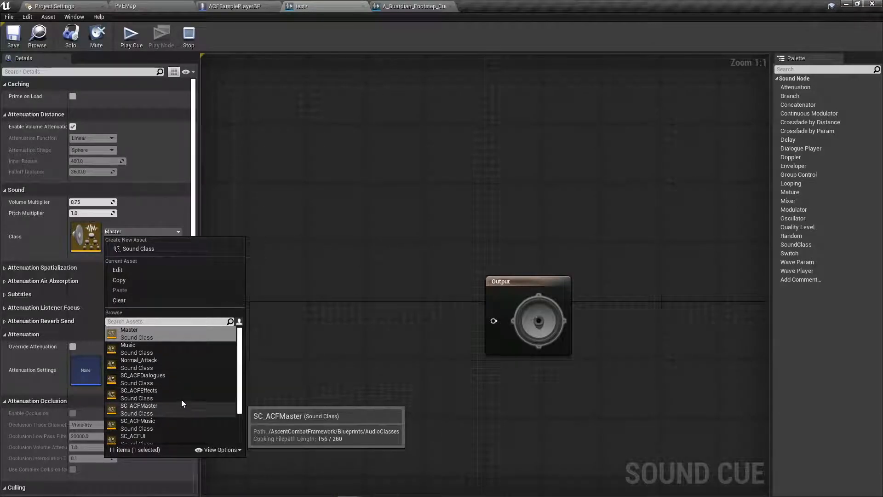
left_click(165, 390)
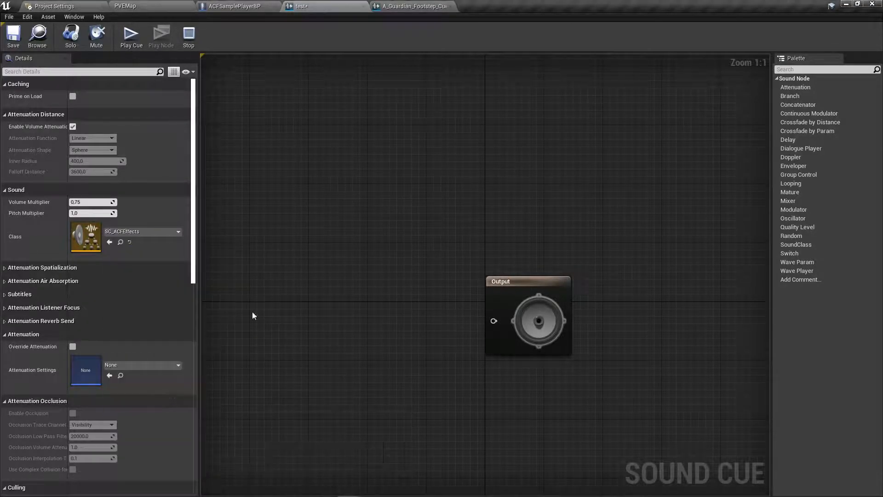
left_click(179, 231)
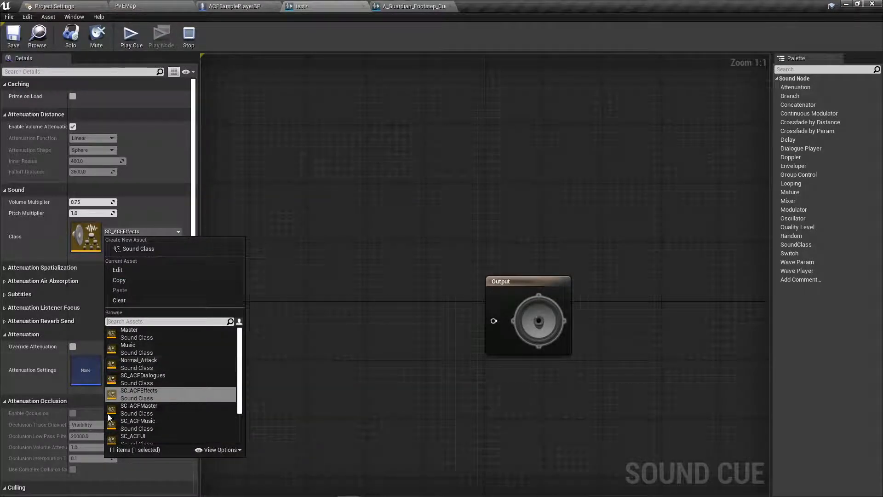
left_click(312, 184)
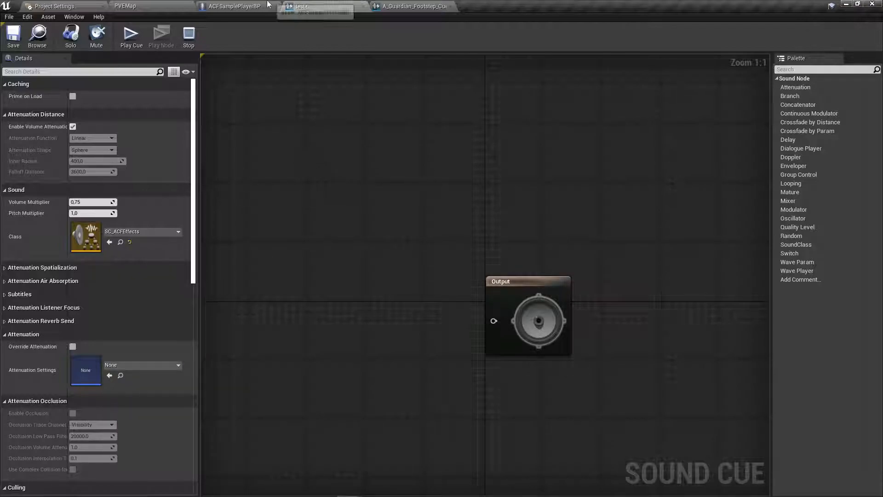
Inspect the chain of wave player, Random, Modulator and Attenuation nodes in A_Guardian_Footstep_Cue
left_click(416, 8)
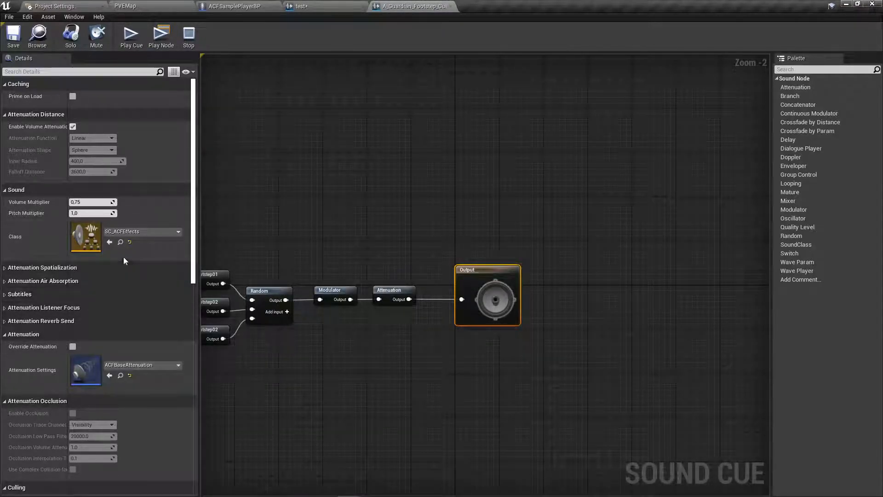
right_click_drag(312, 196, 460, 209)
left_click_drag(256, 204, 563, 406)
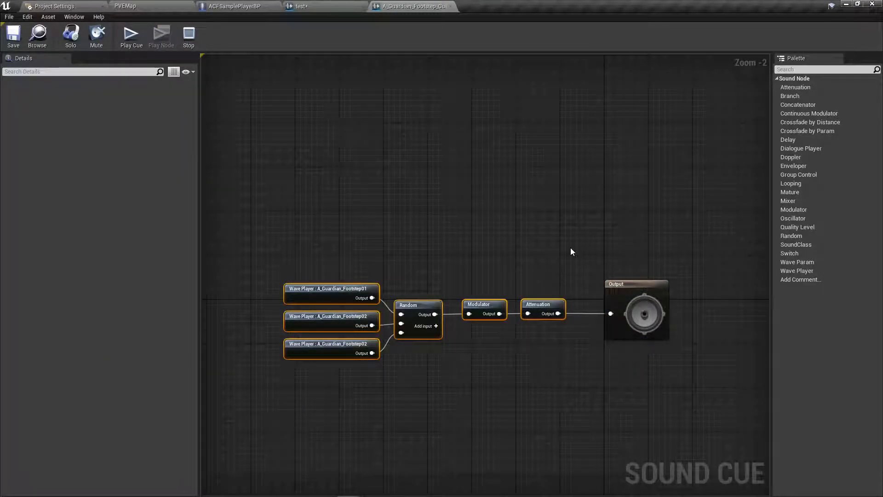
left_click(554, 218)
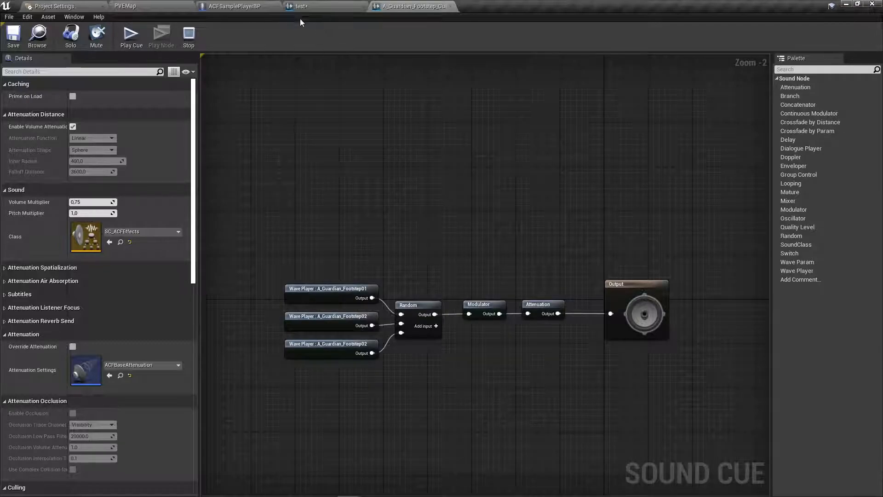
Set the test cue's attenuation settings to ACFBaseAttenuation
left_click(313, 3)
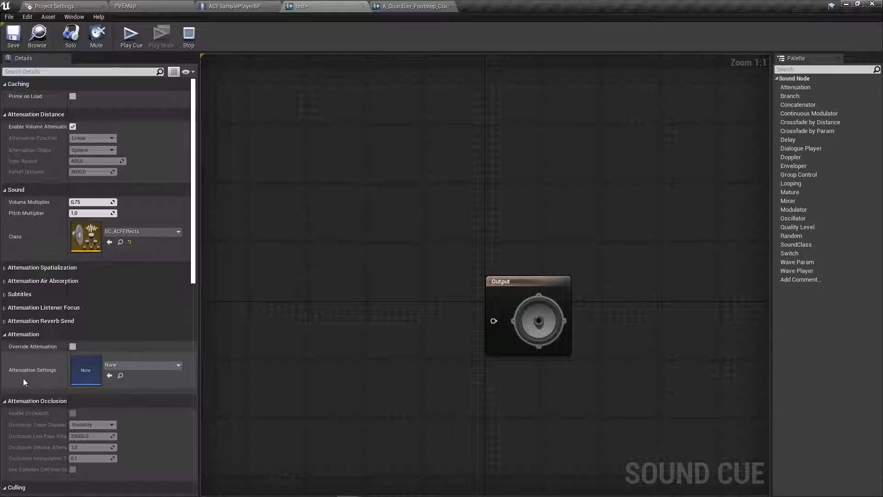
left_click(126, 364)
left_click(148, 236)
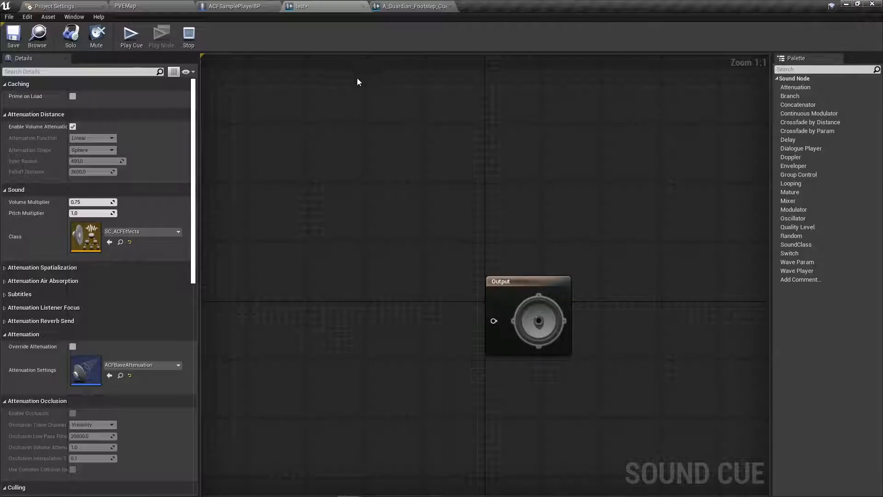
Close the test sound cue and delete it from the Guardian folder
left_click(364, 6)
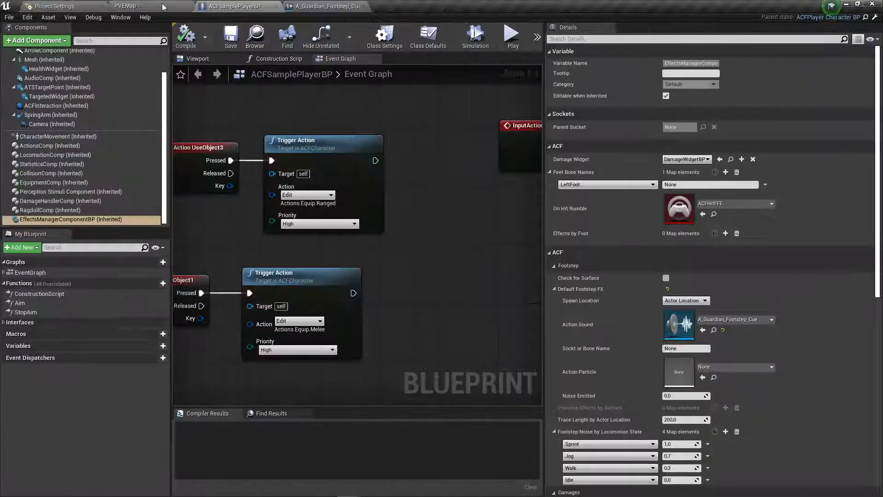
left_click(177, 9)
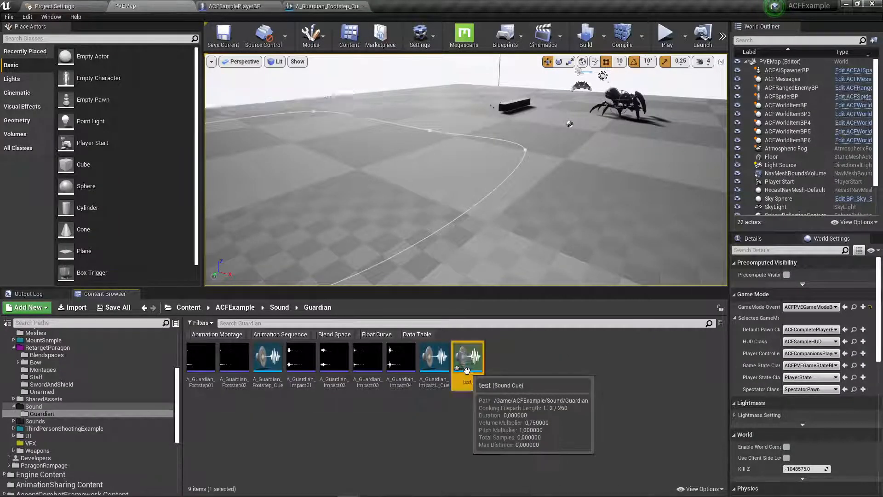
key("Delete")
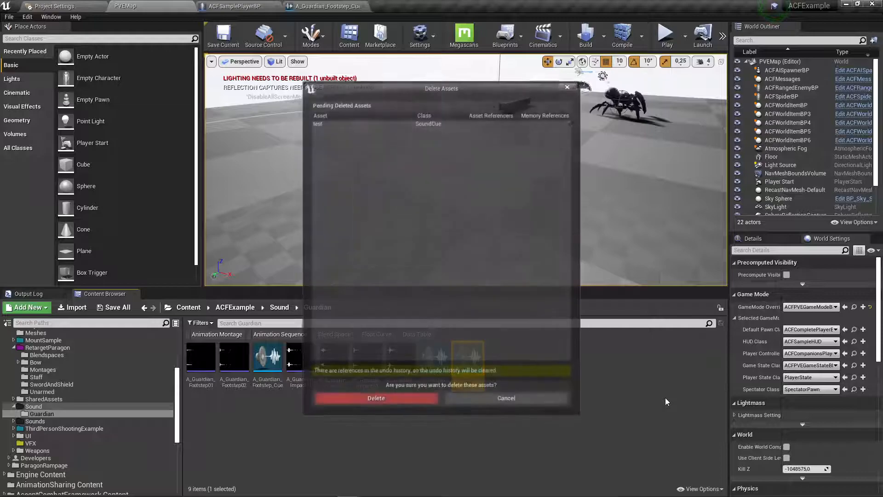
left_click(378, 398)
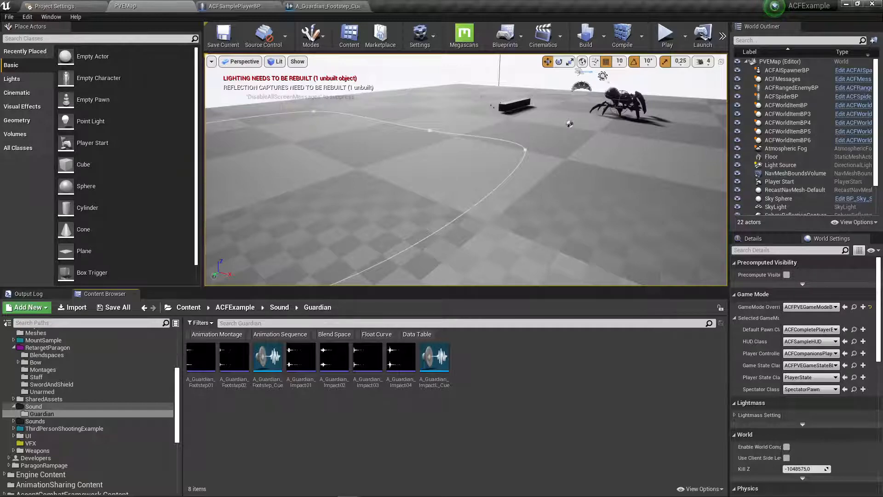
Close the ACFExample project, open the ACF_OwnSample project from the Epic Games Launcher library, and browse to its Core folder
left_click(872, 6)
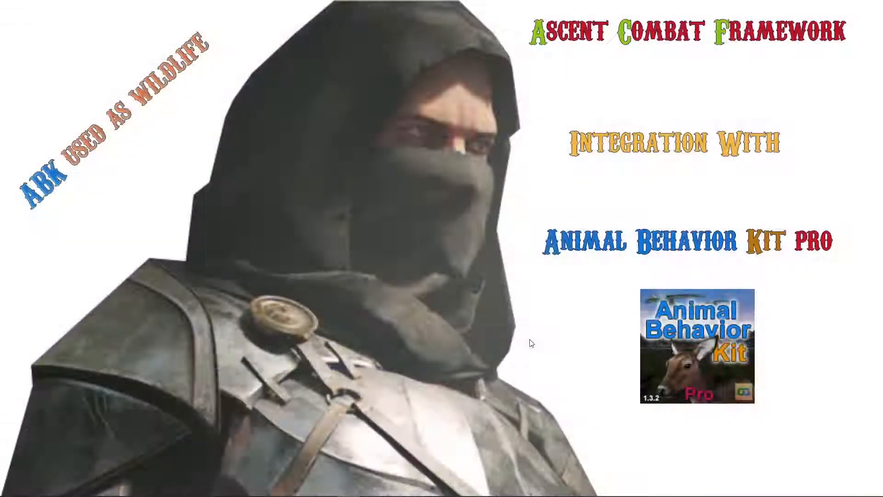
mouse_move(78, 491)
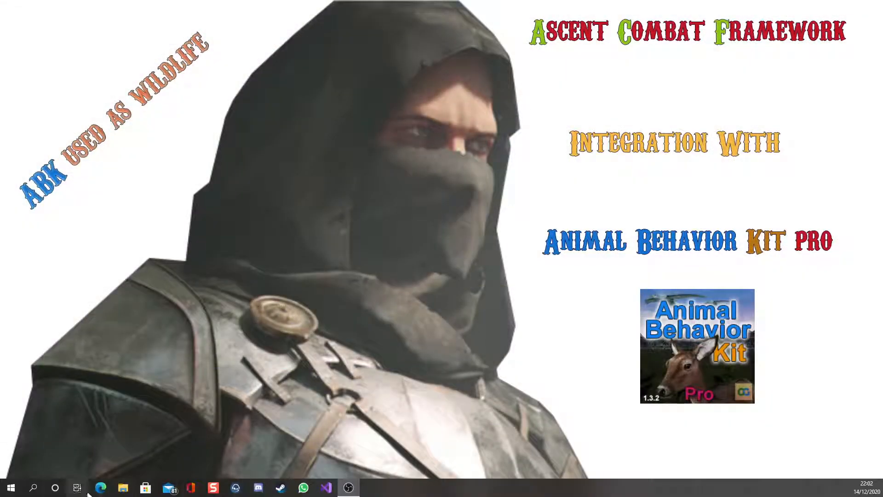
left_click(12, 490)
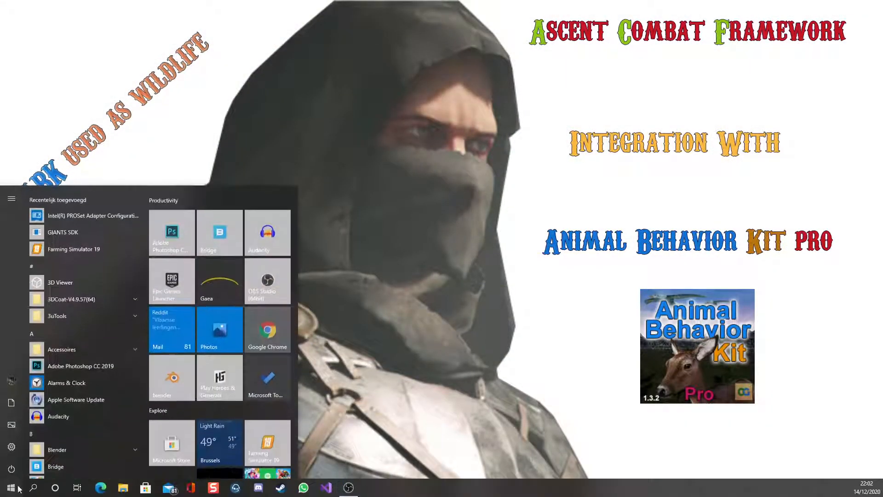
left_click(173, 283)
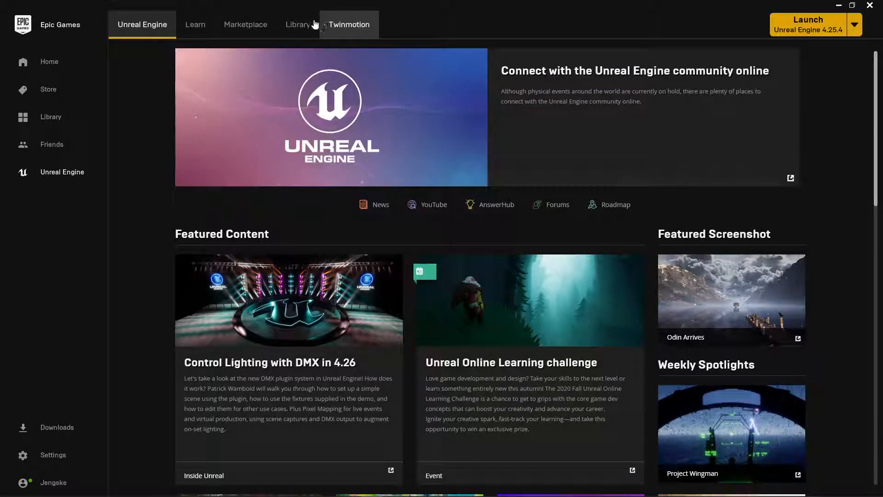
left_click(298, 24)
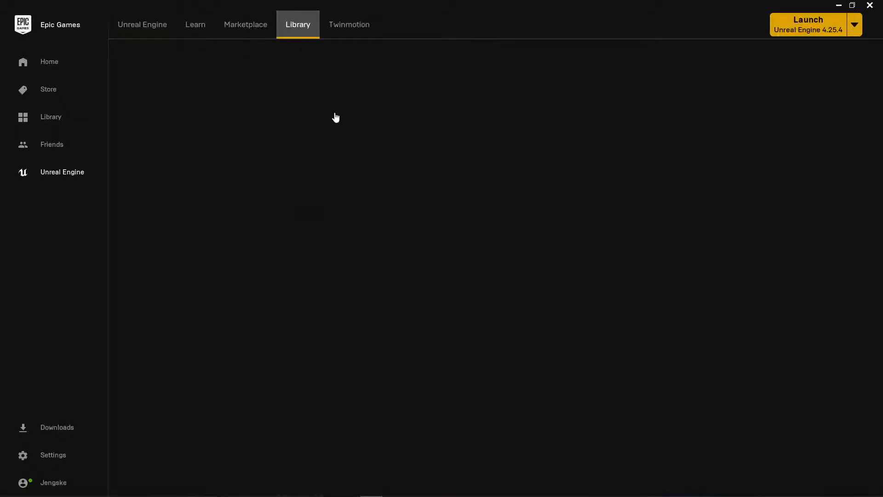
double_click(492, 276)
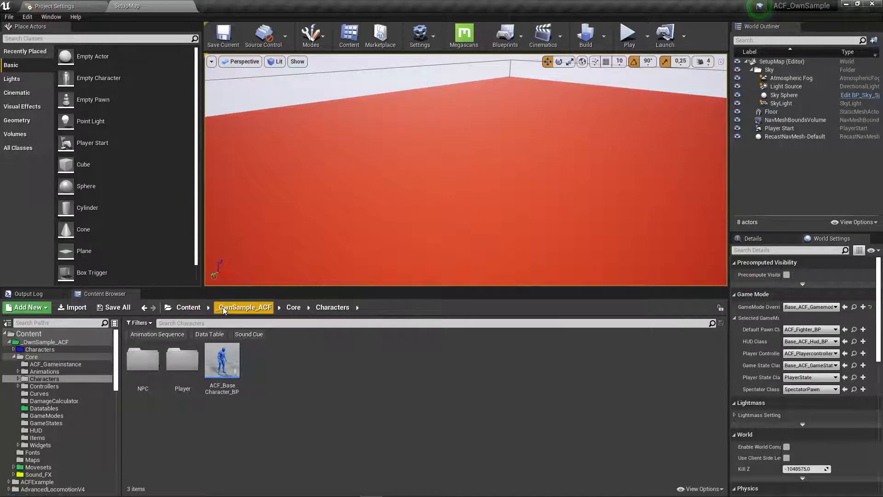
left_click(293, 307)
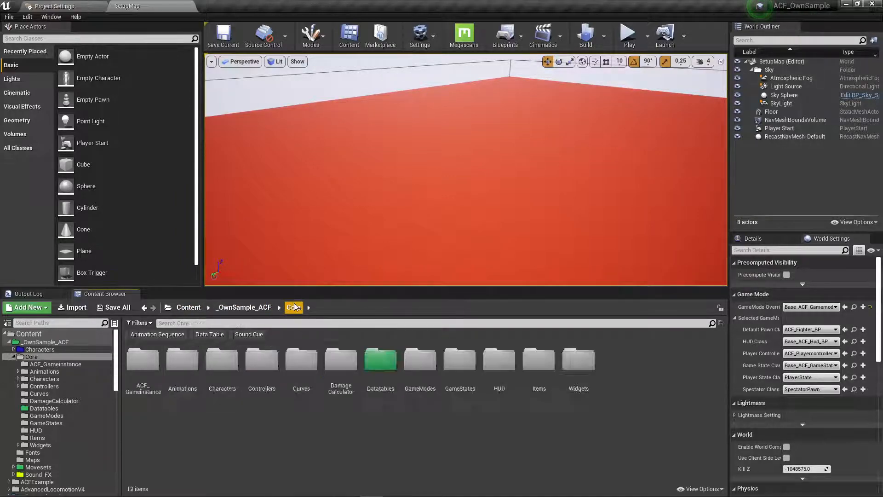
Inspect the AnimNotify_FootStep event and its Play Footstep FX call in ACF_Characters_Animbp from the Animations/Player folder, and close the blueprint
double_click(182, 360)
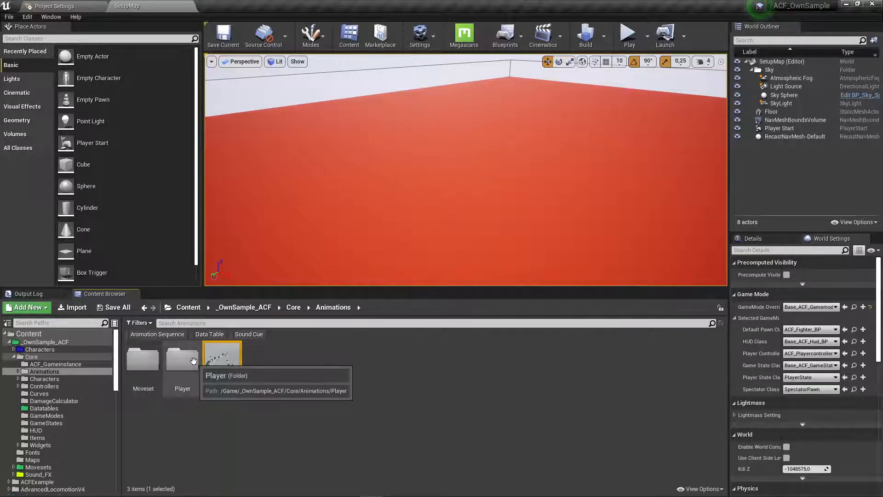
double_click(183, 361)
double_click(150, 380)
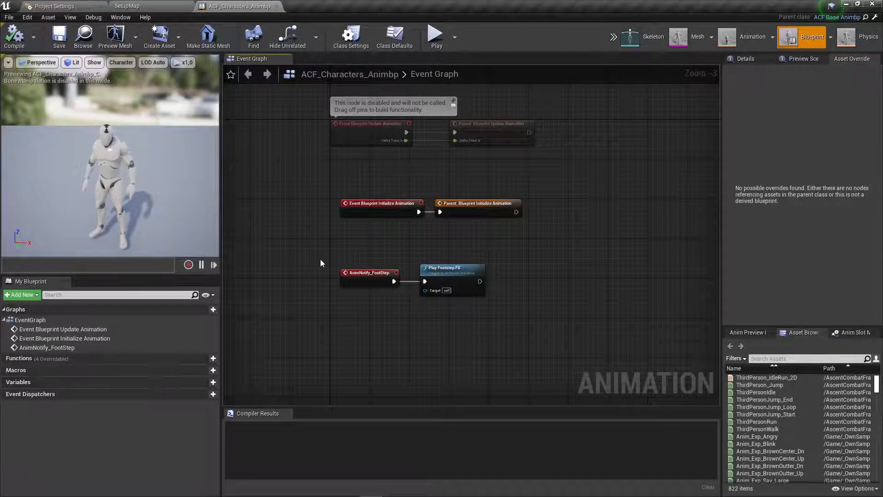
left_click_drag(333, 257, 492, 335)
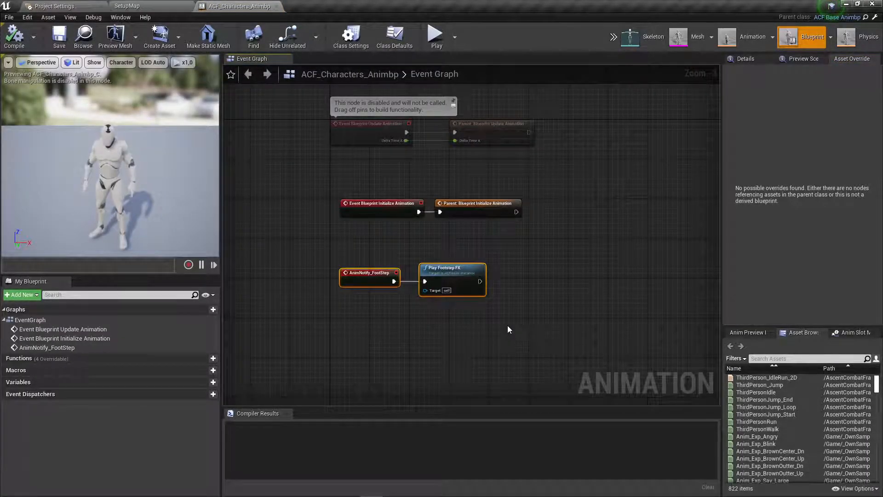
left_click(276, 6)
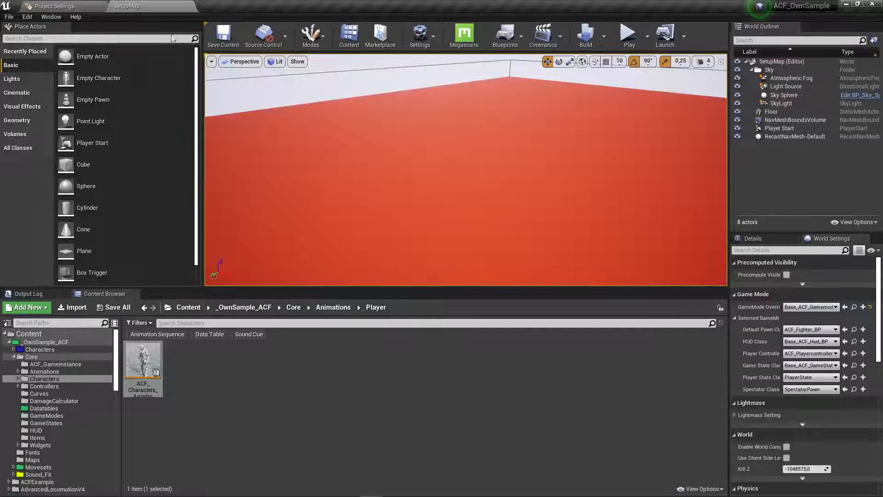
Open P801_AnimBP from the Characters/PP801Character_P2 folder and bring the Update Animation nodes of its Event Graph into view
left_click(243, 310)
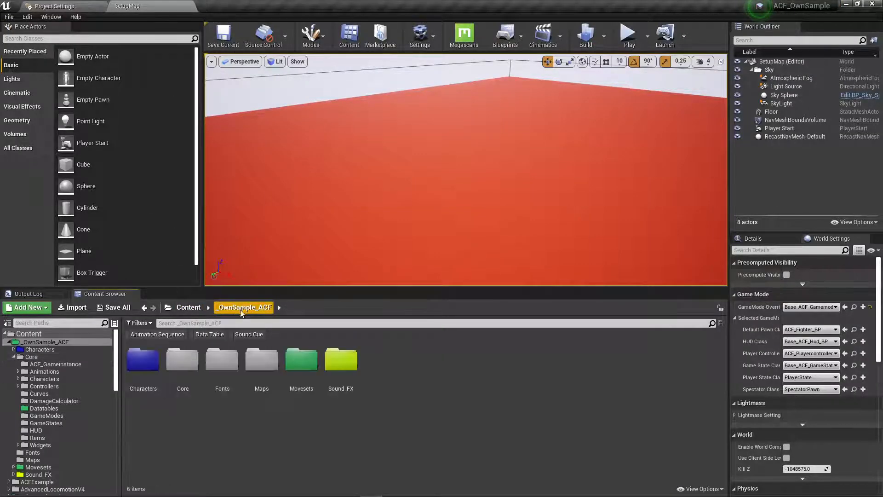
double_click(142, 358)
double_click(142, 359)
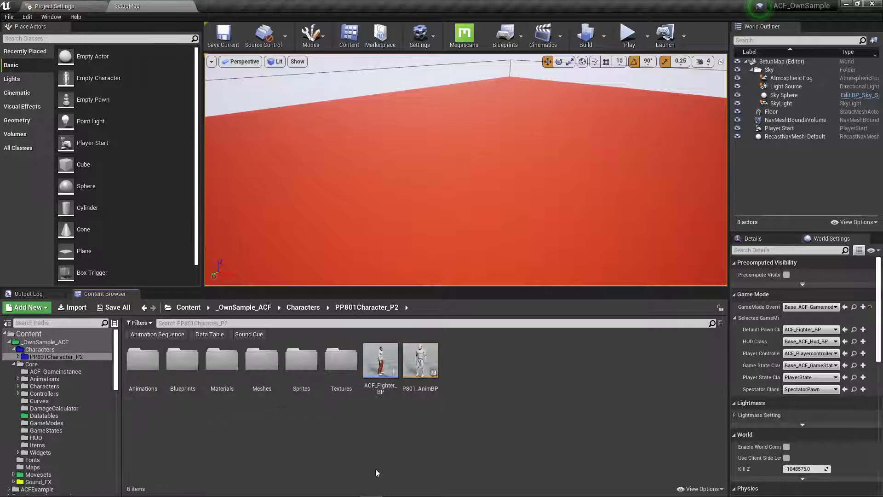
double_click(430, 369)
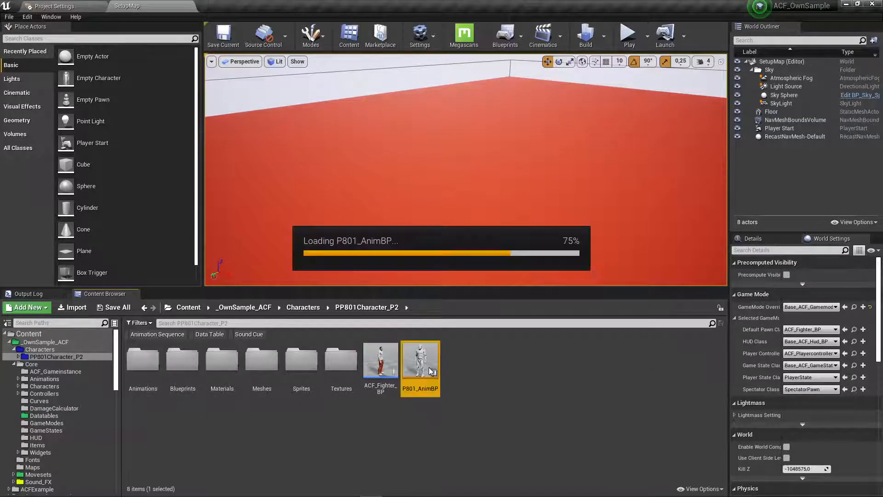
right_click_drag(440, 164, 460, 250)
scroll(460, 250, "down", 4)
scroll(460, 250, "up", 4)
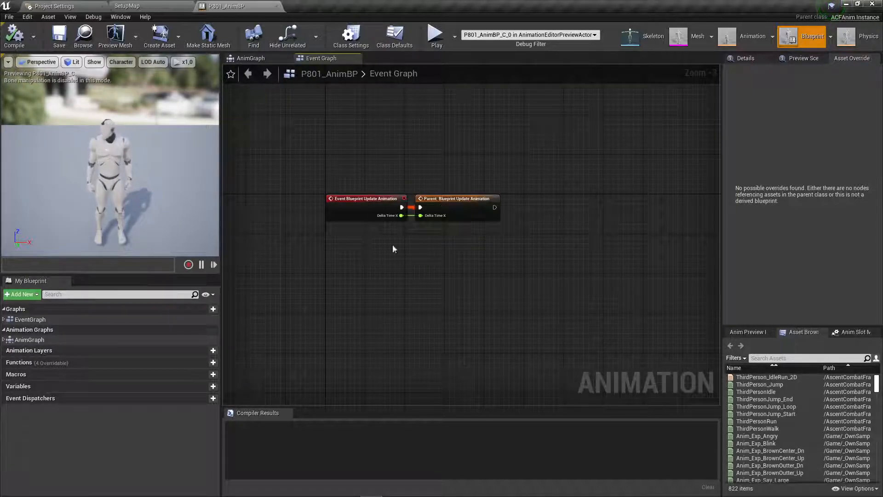
left_click_drag(279, 161, 508, 285)
Add an Event Blueprint Initialize Animation node below the update event and connect it to its parent function call
right_click(337, 281)
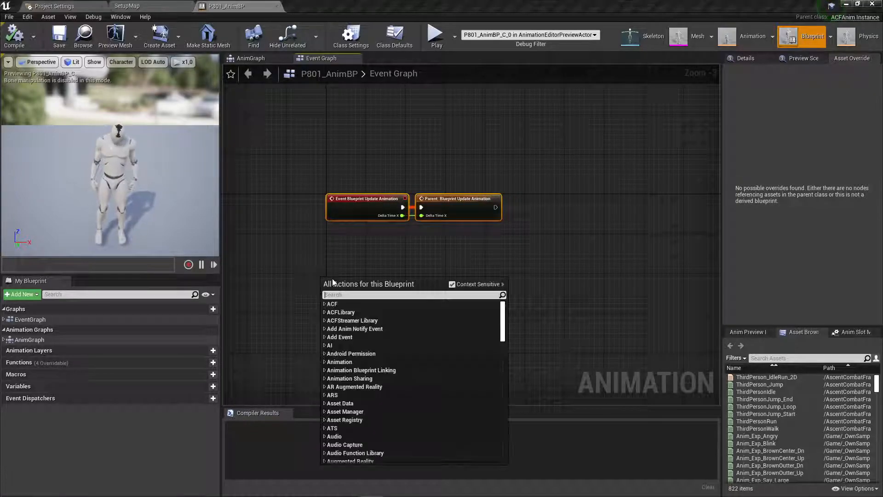
left_click(324, 337)
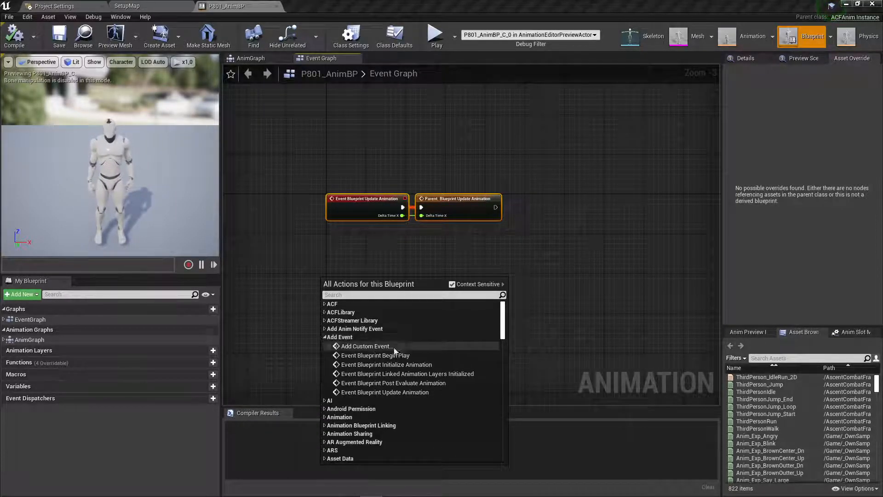
left_click(421, 364)
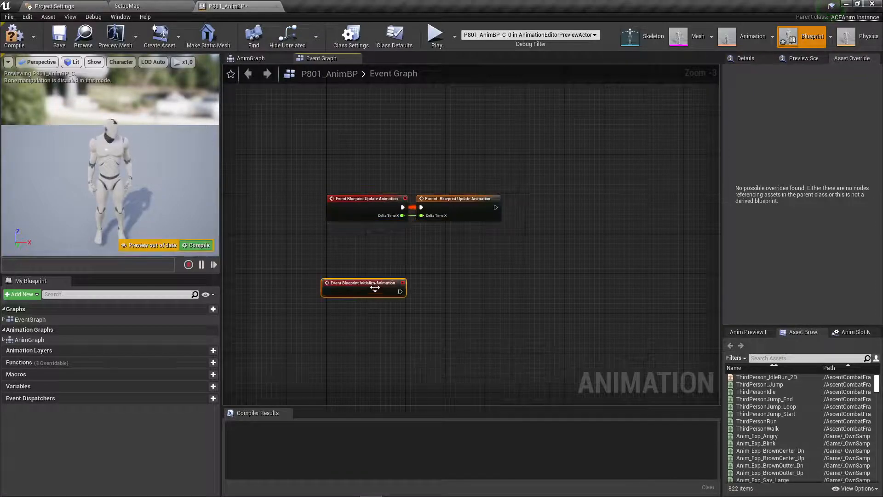
right_click_drag(374, 288, 377, 285)
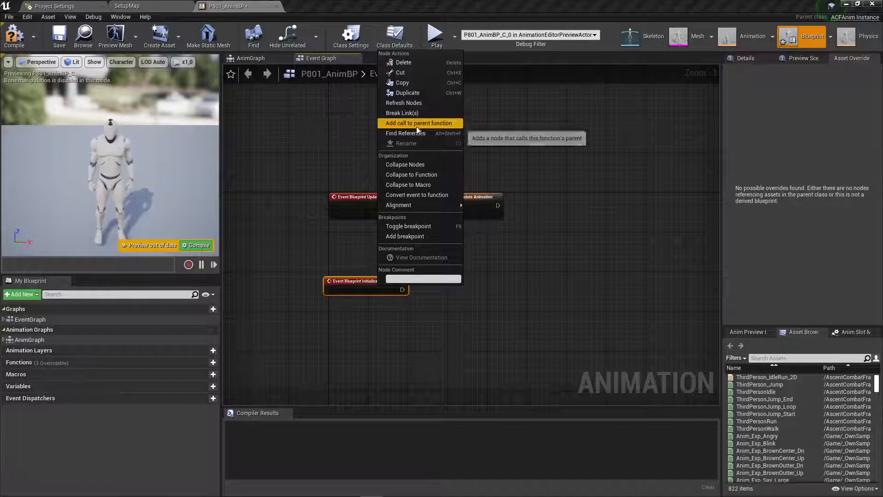
left_click(432, 122)
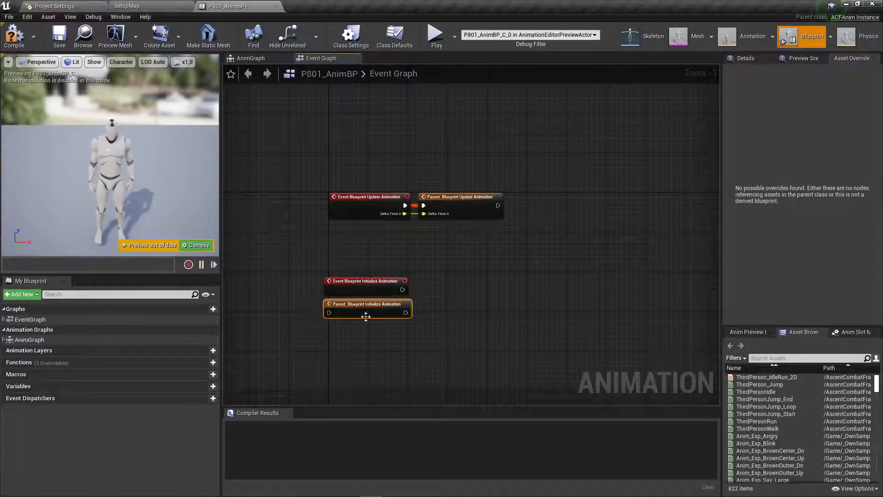
left_click_drag(357, 310, 424, 289)
Add the AnimNotify_FootStep event and place it beneath the Initialize Animation nodes
right_click(349, 346)
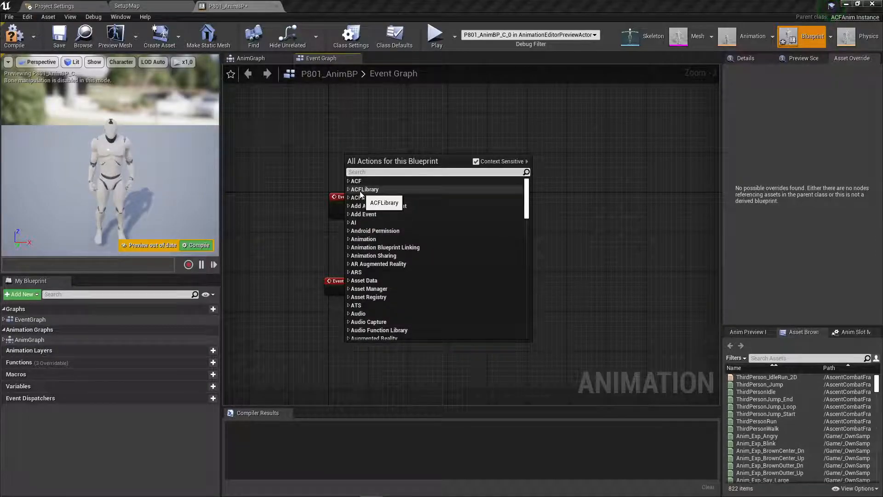
type("anim")
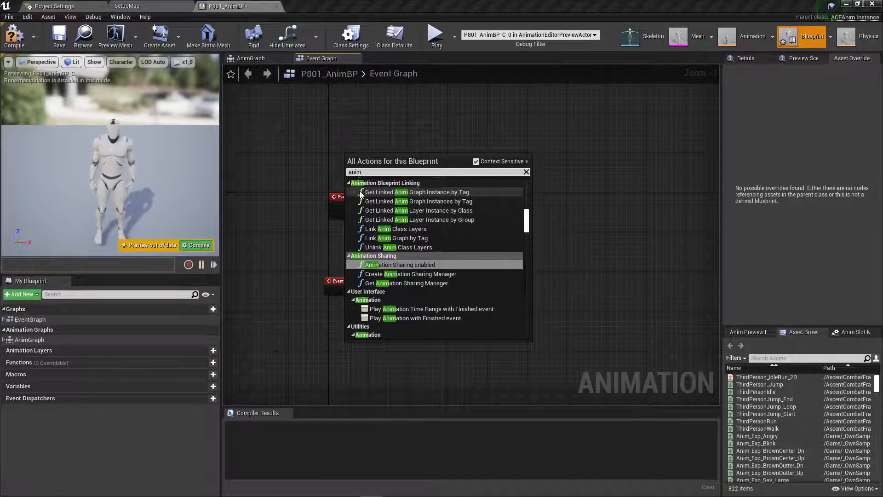
type("notify")
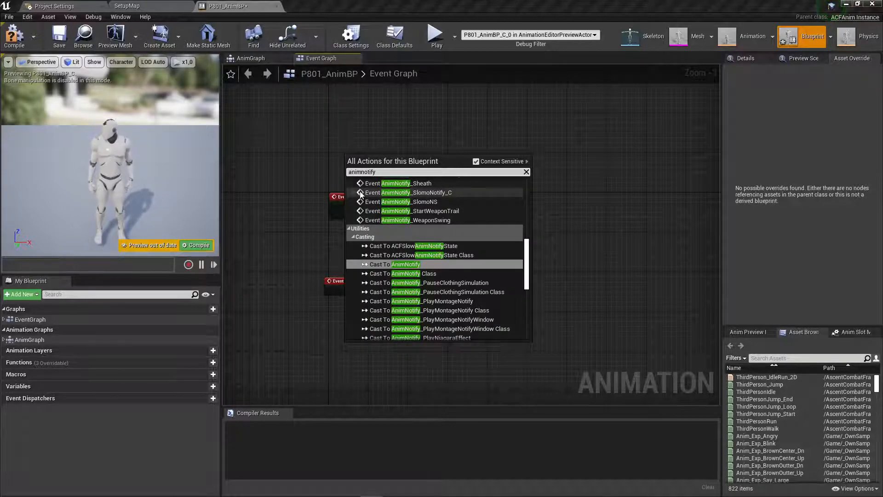
type("_f")
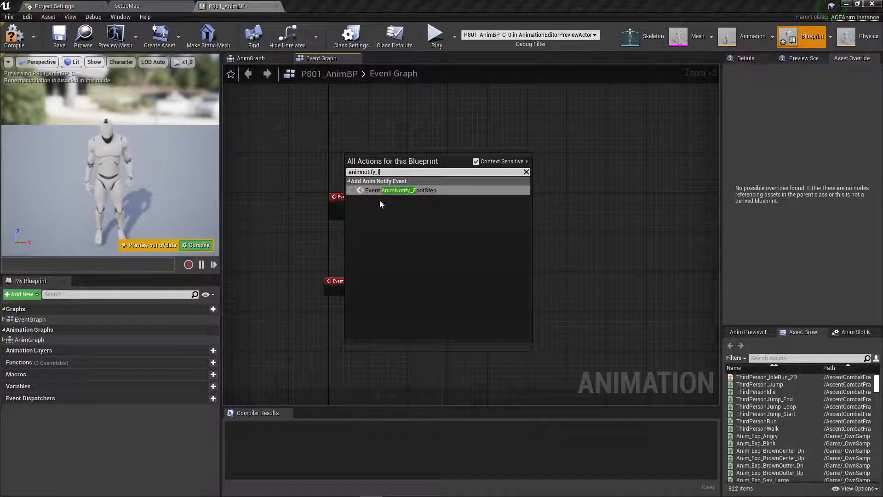
left_click(413, 190)
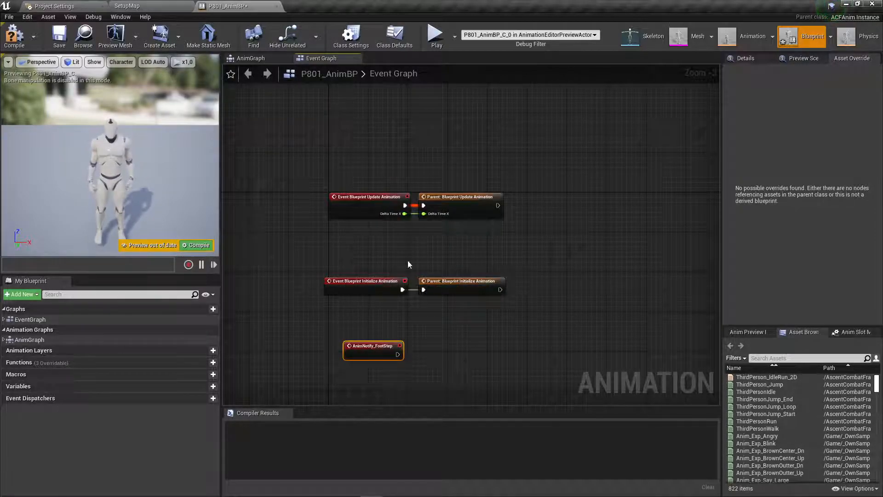
mouse_move(367, 352)
left_mouse_down()
mouse_move(357, 337)
mouse_move(354, 344)
left_mouse_up()
right_click_drag(413, 349, 399, 294)
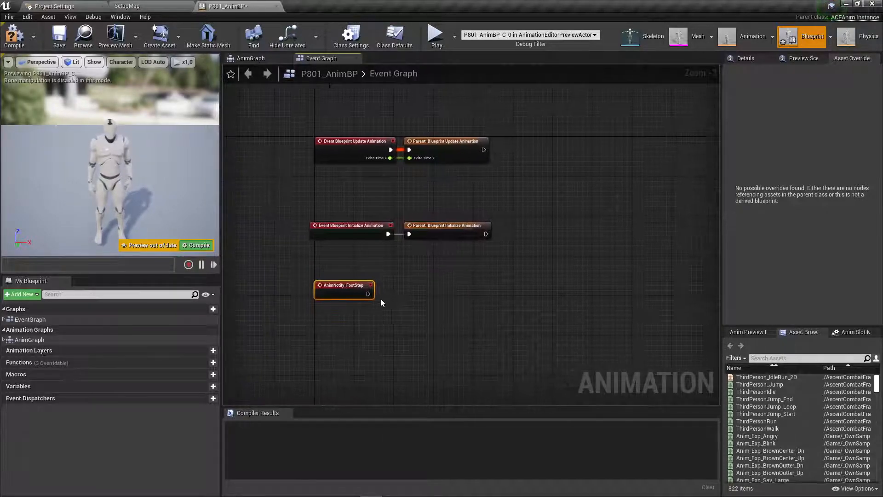
Connect a Play Footstep FX call to the AnimNotify_FootStep event and compile P801_AnimBP
left_click_drag(369, 294, 398, 295)
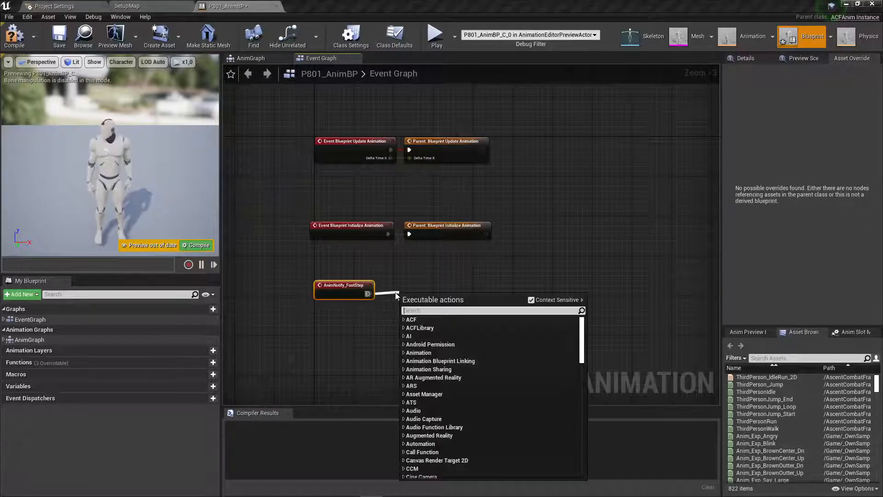
type("playf")
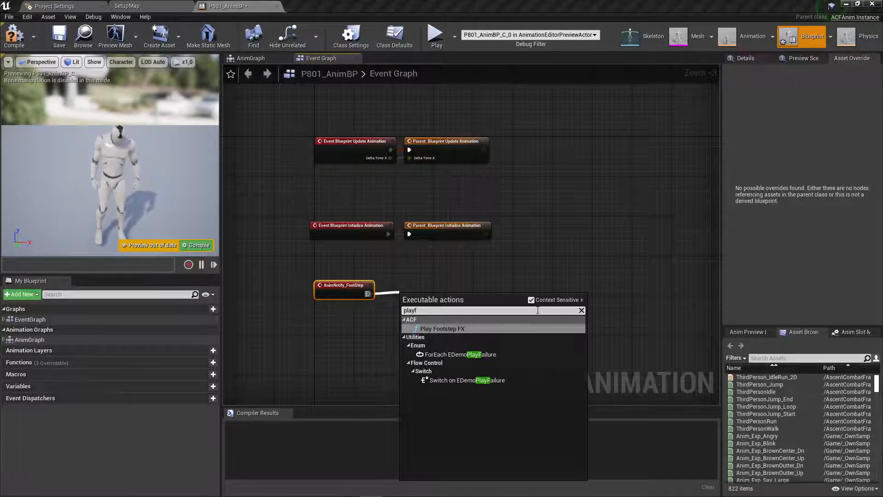
left_click(457, 330)
left_click_drag(432, 300, 428, 285)
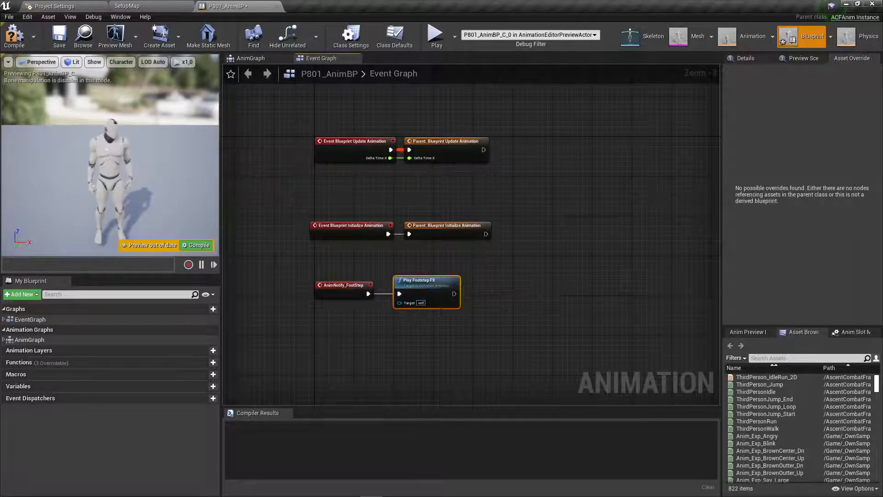
left_click(14, 36)
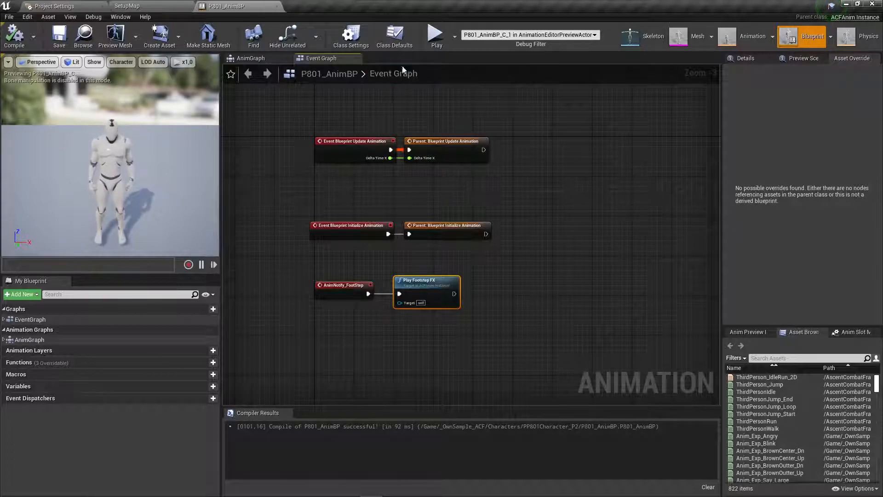
Preview the Unarmed_Movement blend space assigned as Movement in the class defaults' moveset, and close it along with P801_AnimBP
left_click(397, 43)
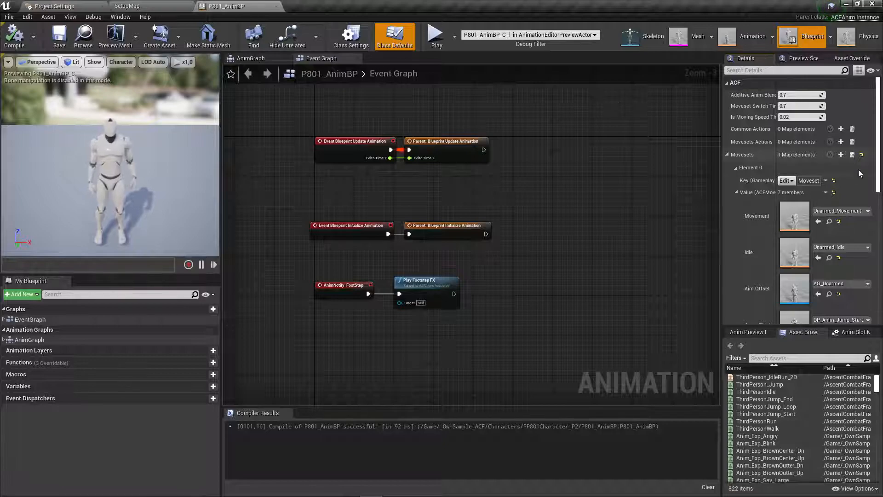
left_click(829, 221)
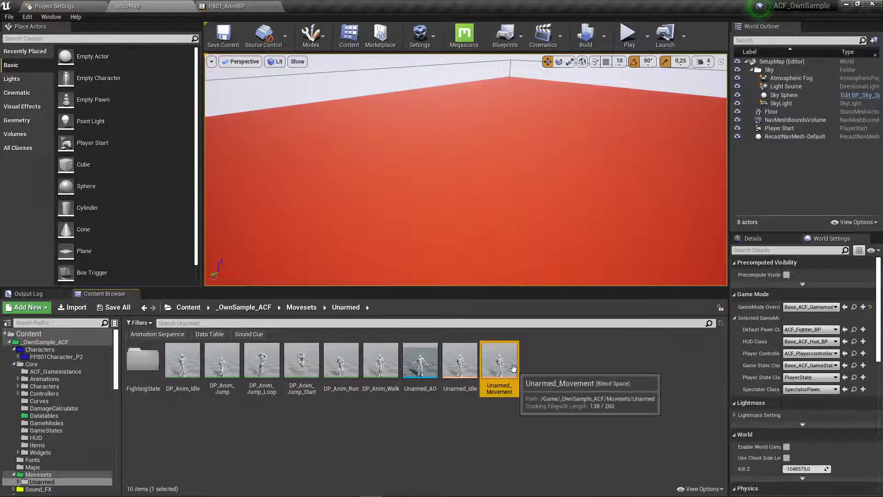
double_click(513, 368)
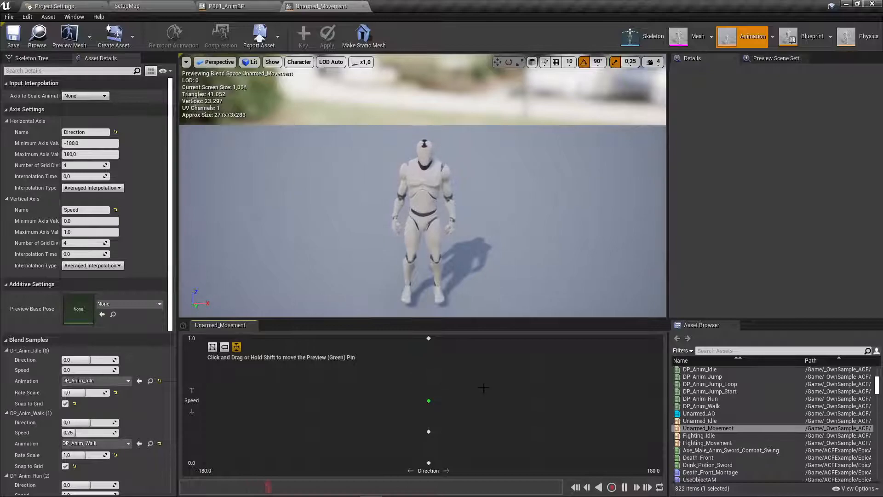
left_click_drag(429, 401, 449, 390)
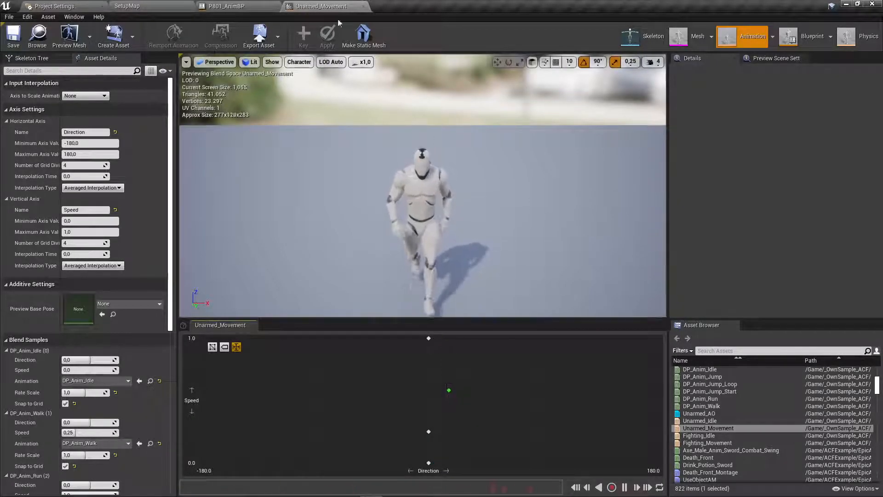
left_click(363, 6)
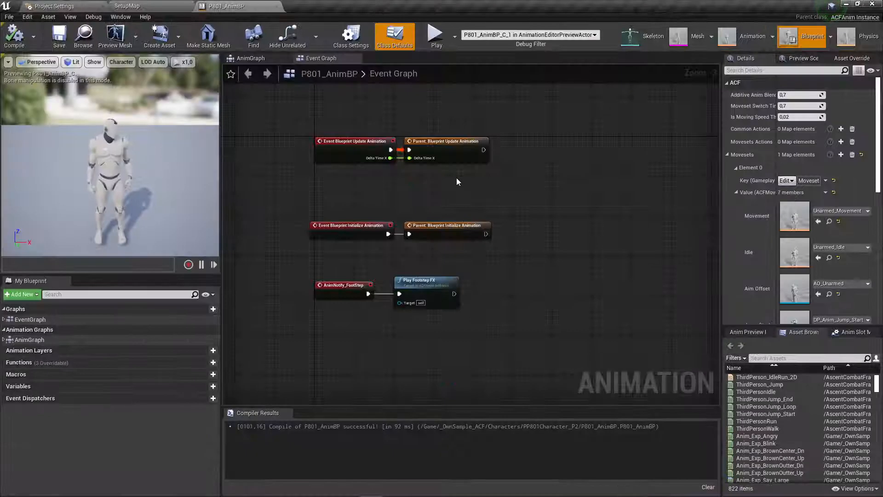
left_click(275, 6)
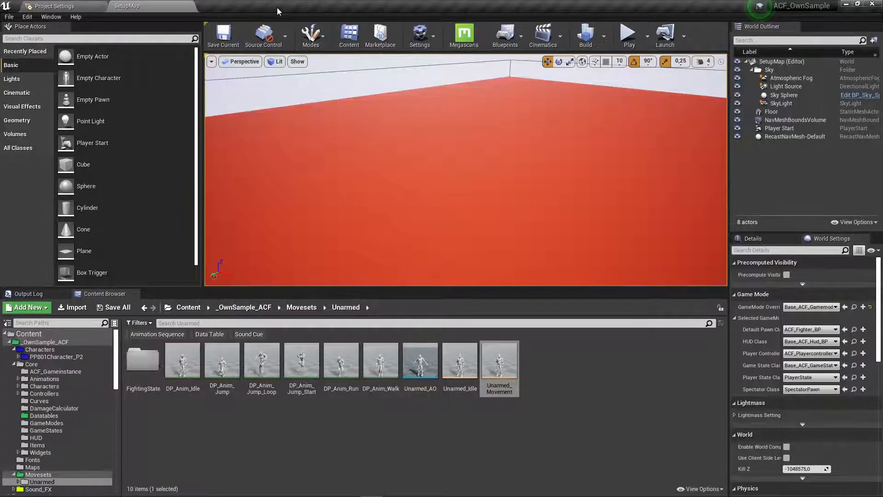
In the DP_Anim_Walk animation, delete both ACFFootstepBP notifies plus RightPlant and LeftPlant, and return the playhead to the first frame
left_click(395, 462)
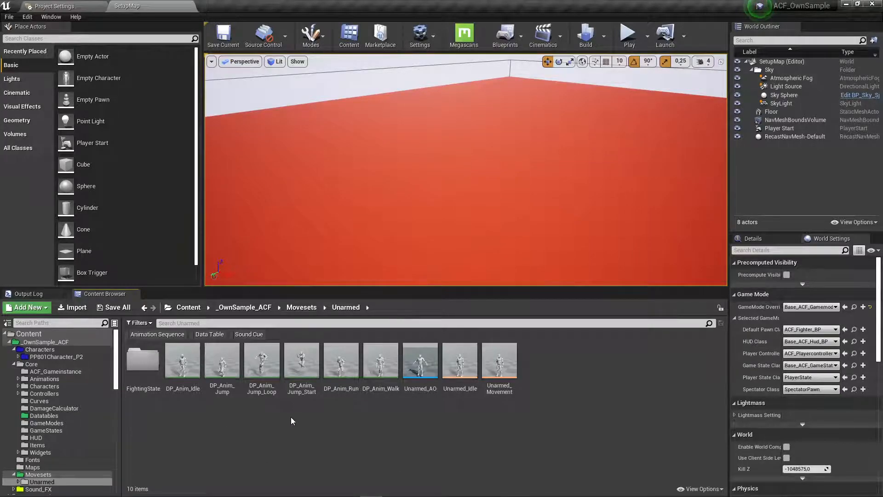
double_click(384, 373)
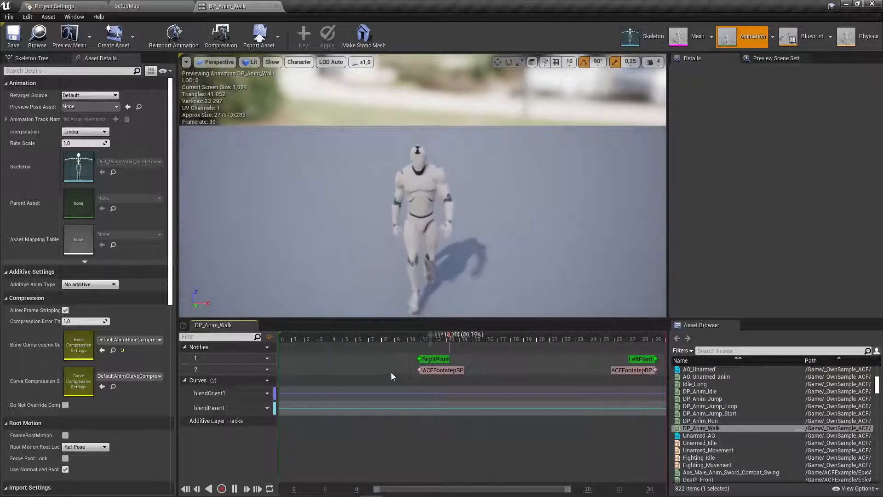
left_click(433, 371)
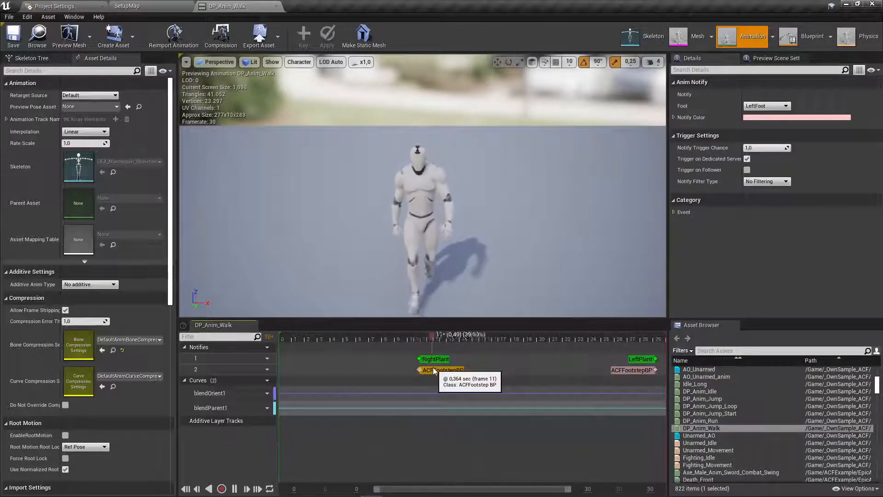
key("Delete")
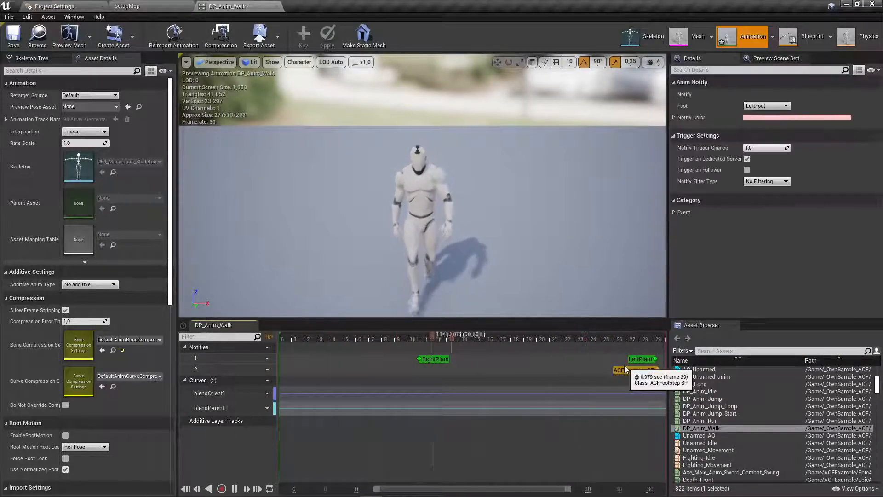
left_click(624, 370)
key("Delete")
left_click(643, 358)
key("Delete")
left_click(430, 359)
key("Delete")
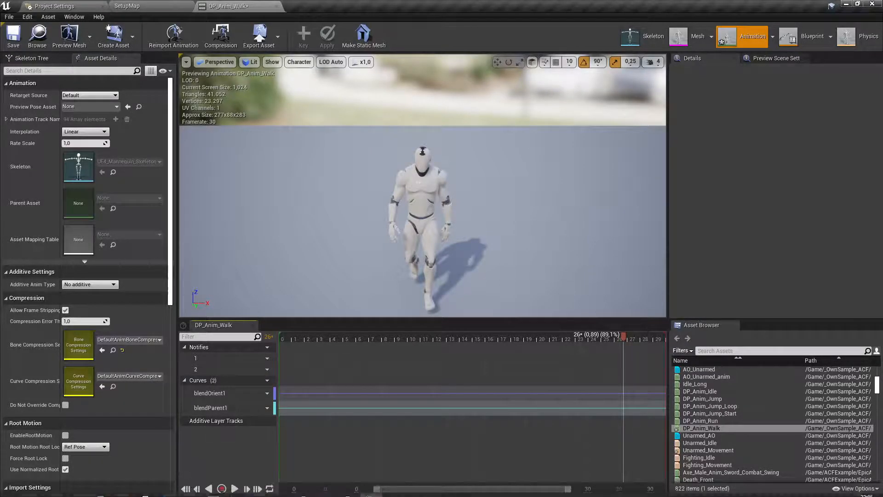
left_click(186, 488)
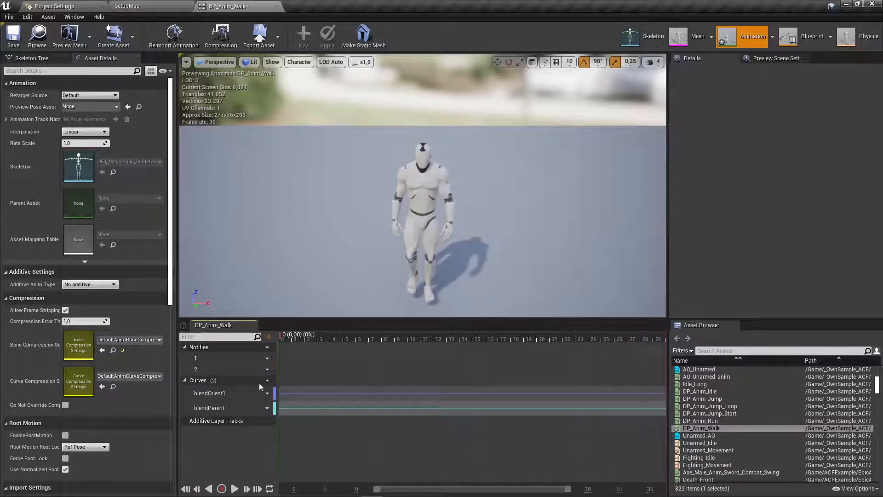
Collapse the Curves section and add the existing RightPlant sync marker to notify track 1 at about 0.37 s, where the foot plants
left_click_drag(288, 228, 428, 199, "alt")
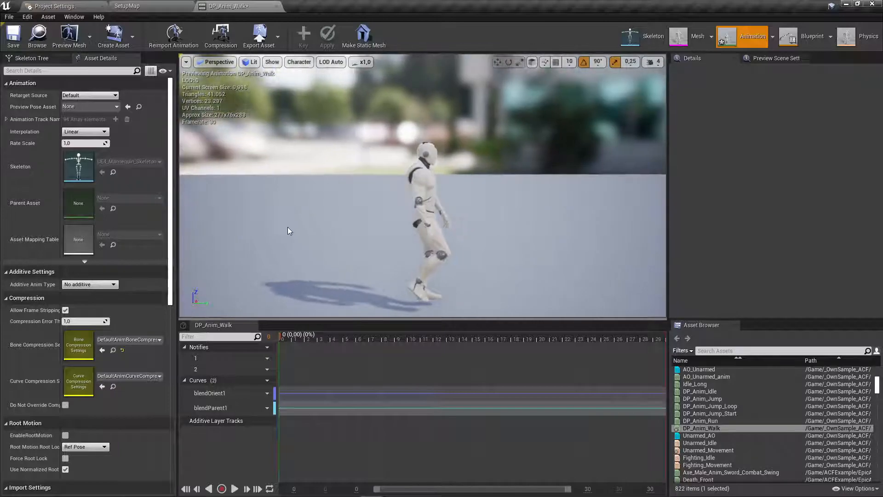
left_click(183, 380)
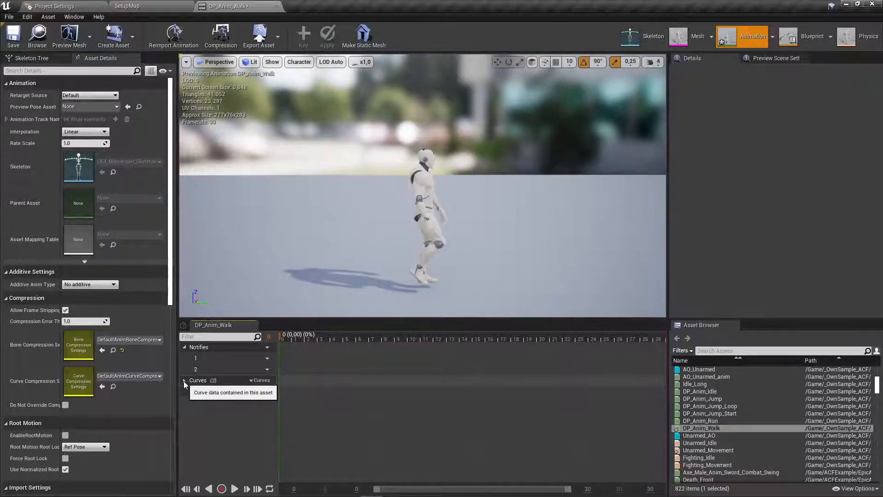
left_click(267, 348)
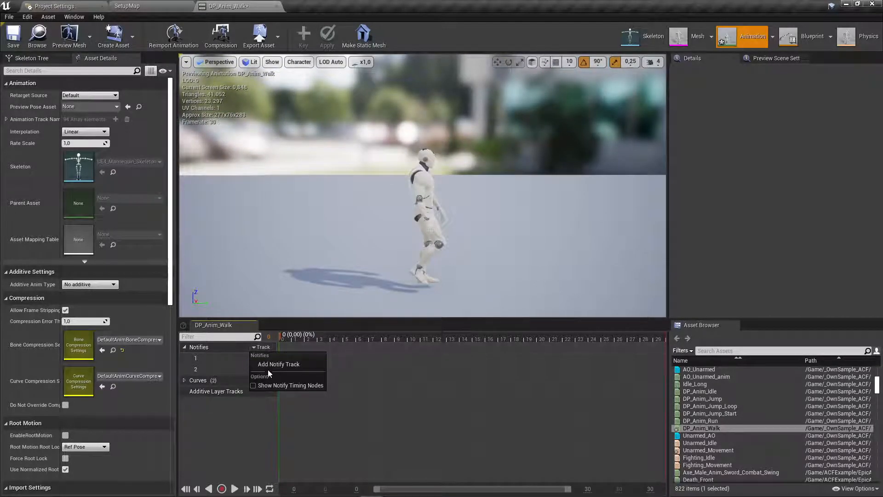
left_click(244, 446)
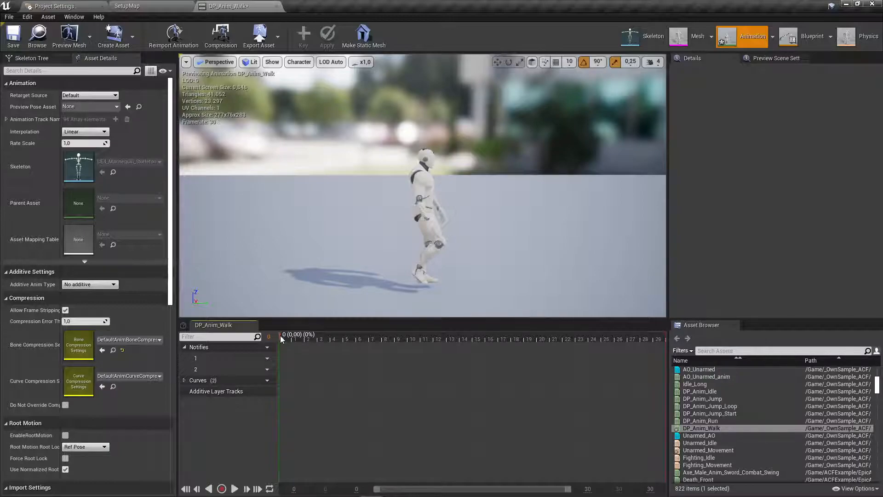
left_click_drag(283, 335, 293, 339)
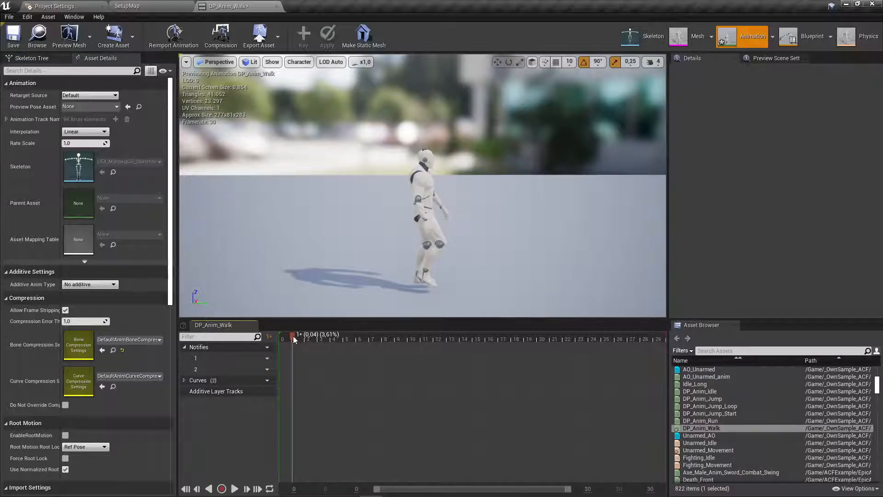
left_click_drag(293, 336, 424, 352)
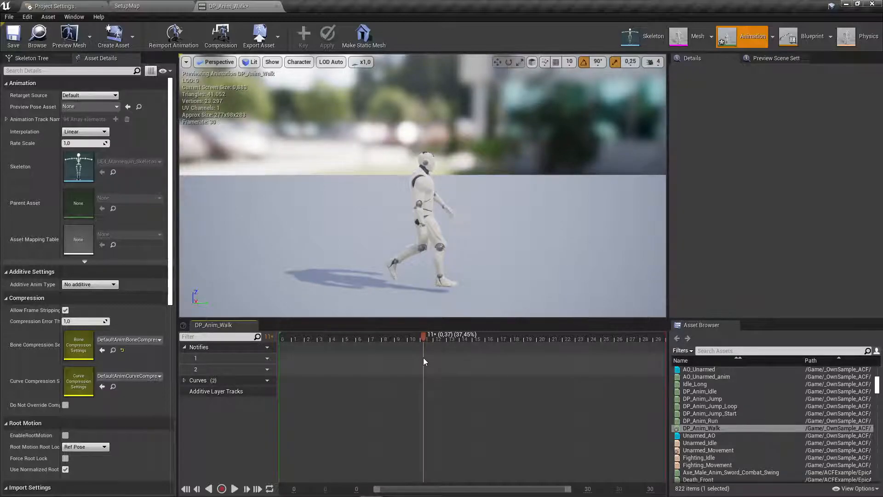
right_click(424, 358)
mouse_move(460, 392)
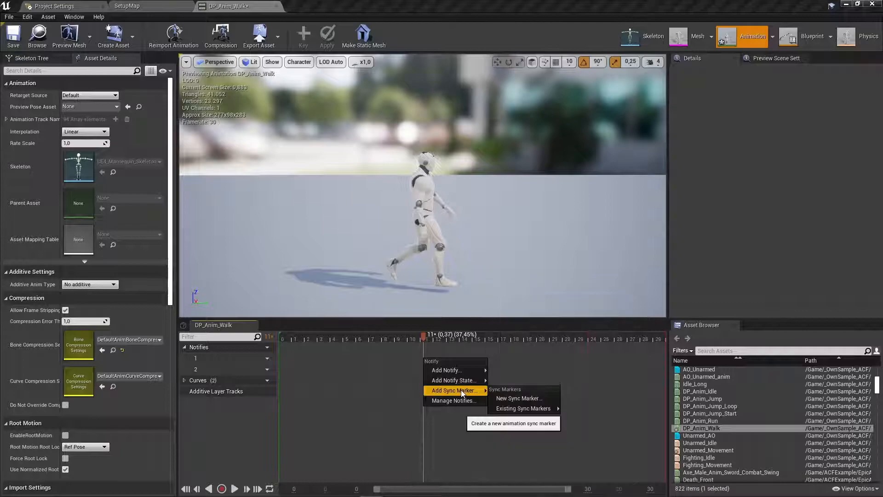
mouse_move(540, 409)
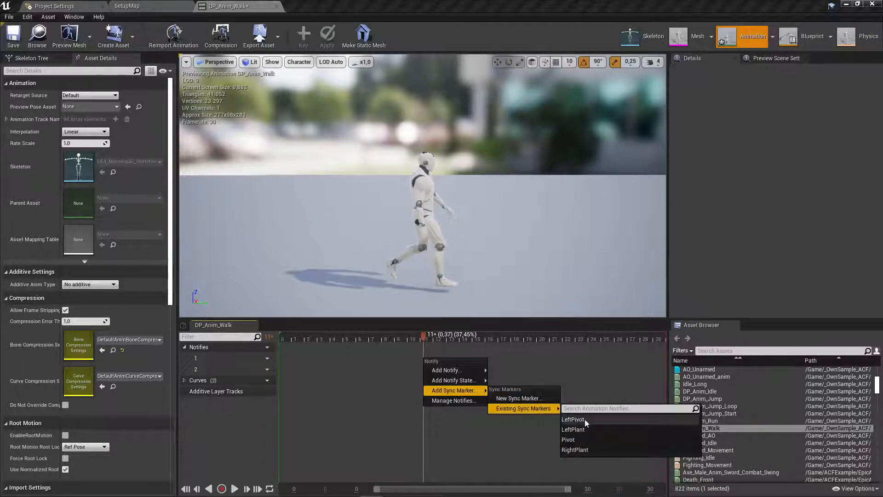
left_click(583, 449)
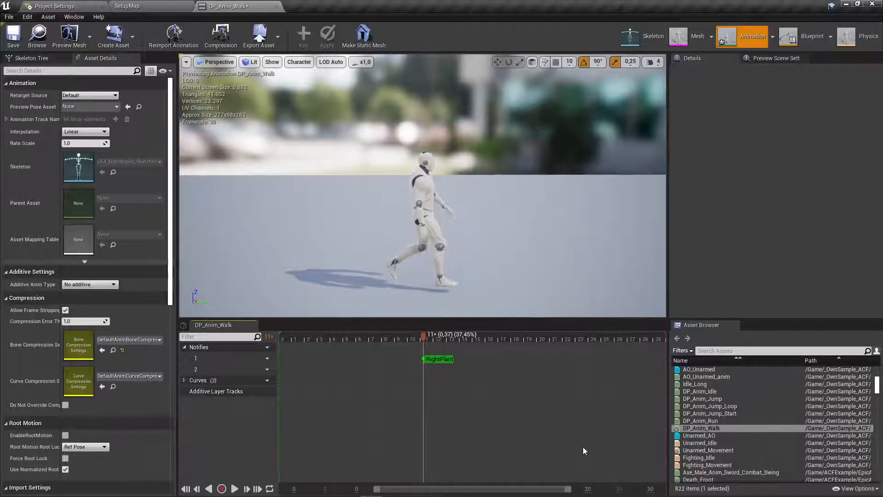
Add an ACFFootstepBP notify on track 2 directly beneath the RightPlant marker
right_click(423, 371)
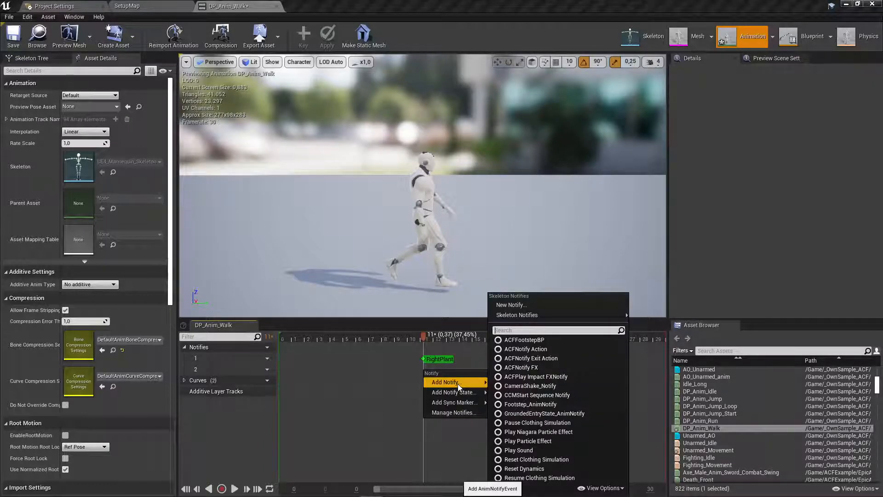
left_click(551, 341)
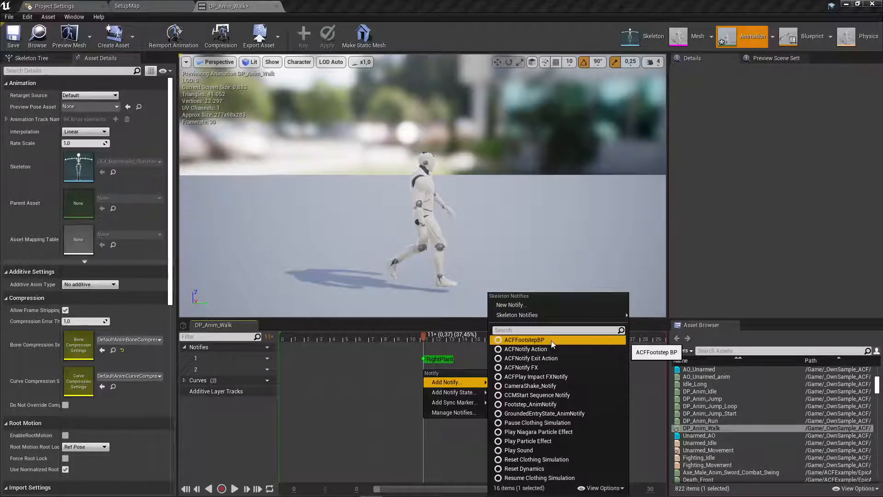
left_click(551, 340)
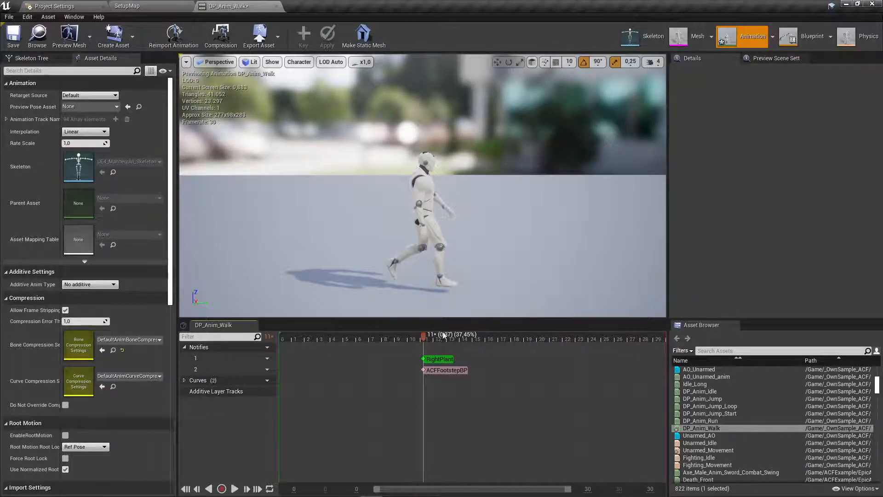
Add the existing LeftPlant sync marker to notify track 1 at about 0.93 s, where the other foot plants
left_click_drag(424, 335, 641, 366)
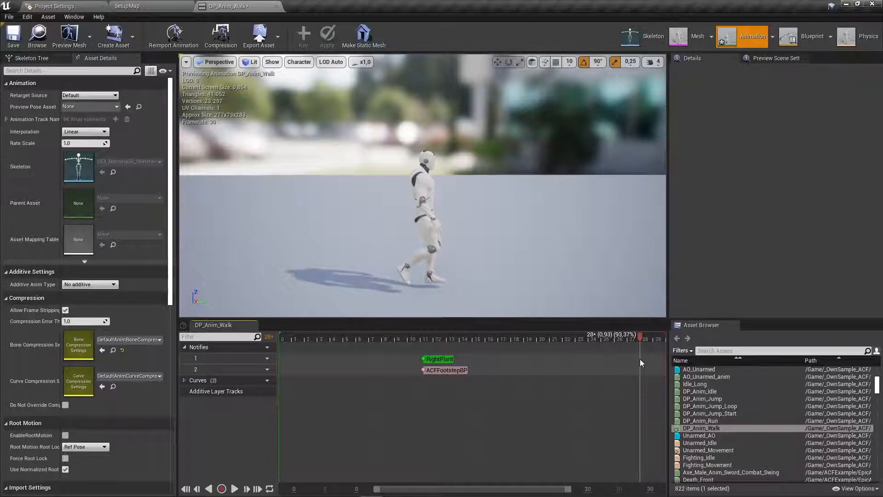
right_click(642, 363)
mouse_move(668, 394)
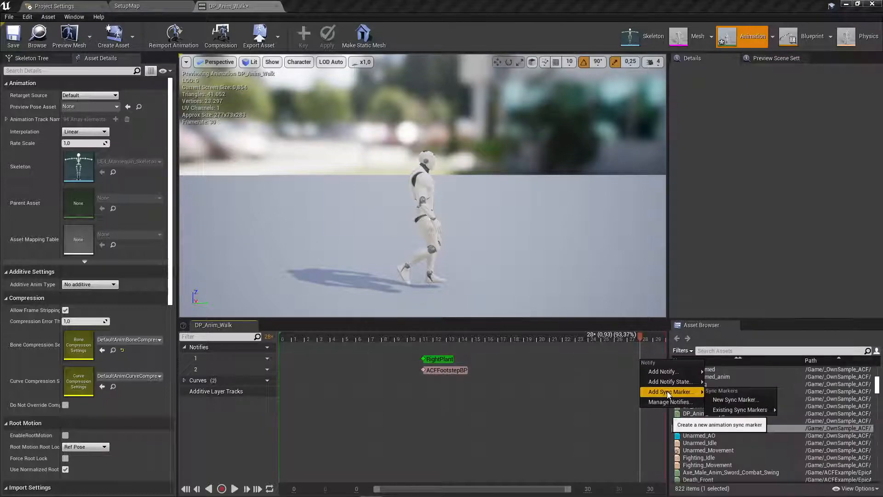
mouse_move(724, 409)
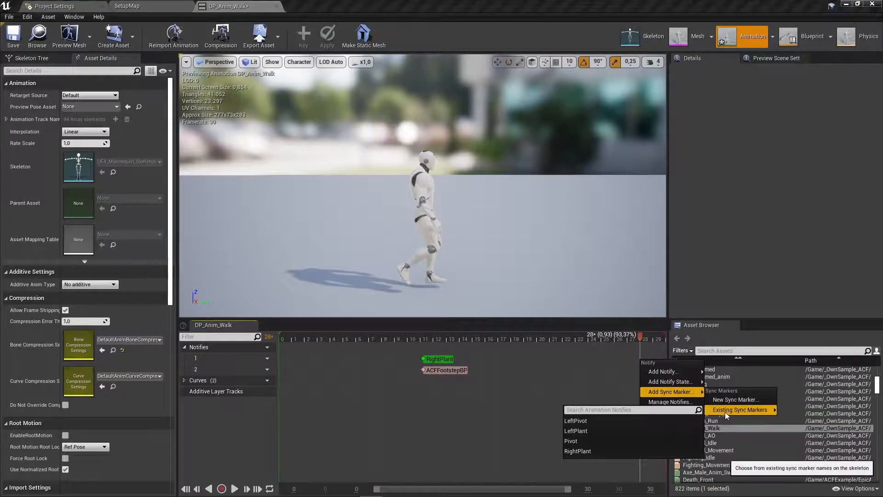
left_click(653, 428)
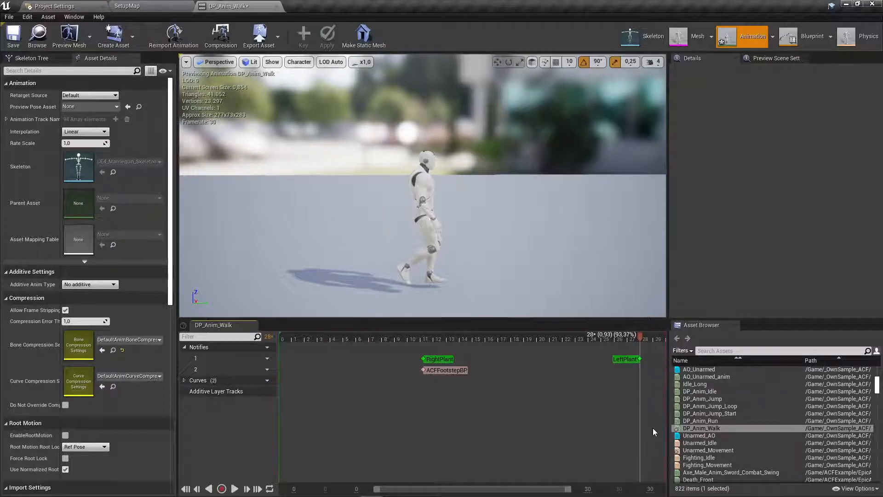
Add an ACFFootstepBP notify on track 2 beneath the LeftPlant marker, and save and close DP_Anim_Walk
right_click(641, 372)
mouse_move(660, 384)
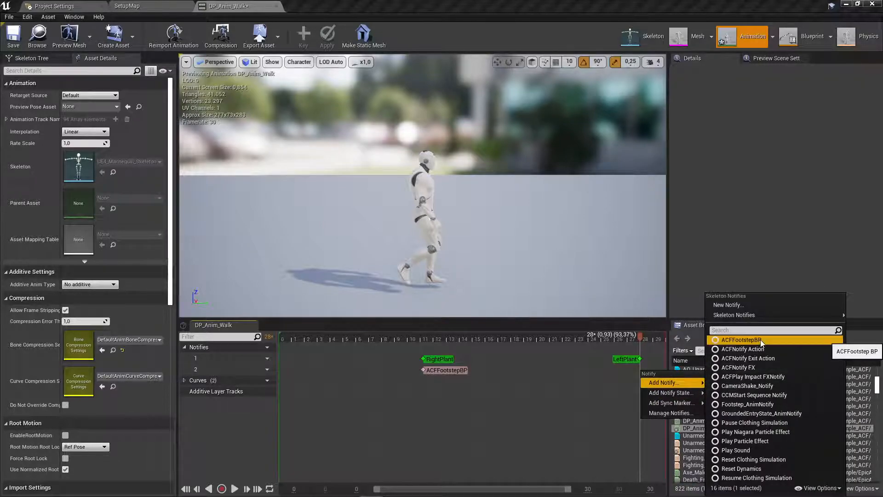
left_click(741, 339)
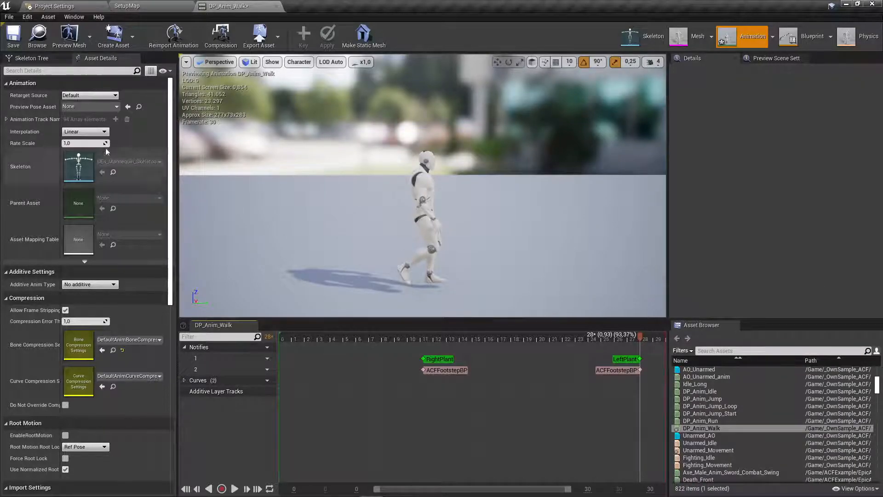
left_click(14, 35)
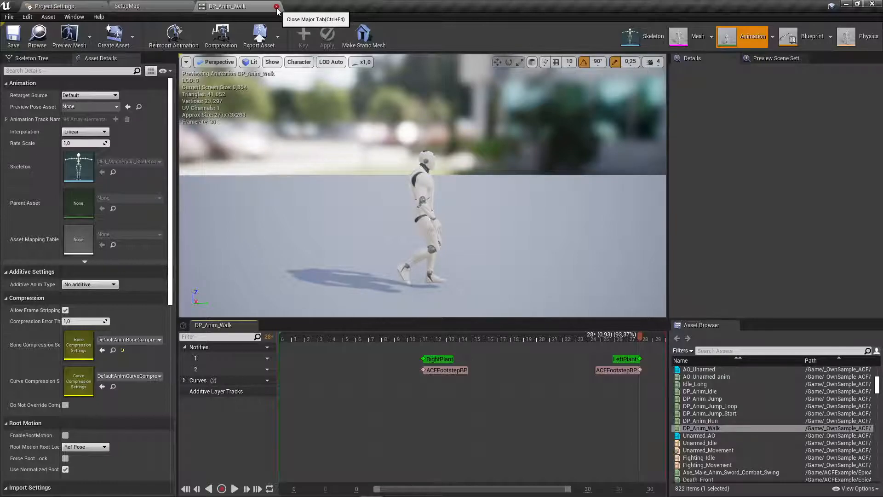
left_click(276, 6)
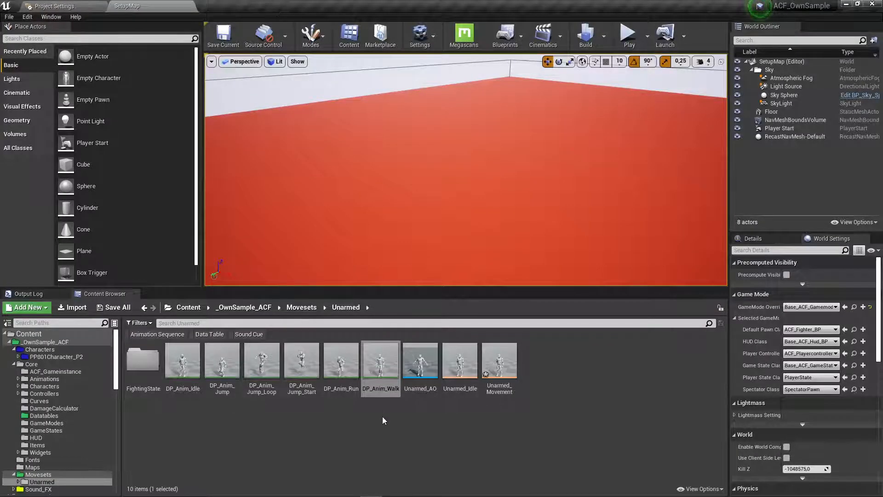
Check the footstep notifies in DP_Anim_Run, close it, and save and close the Unarmed_Movement blend space
double_click(344, 381)
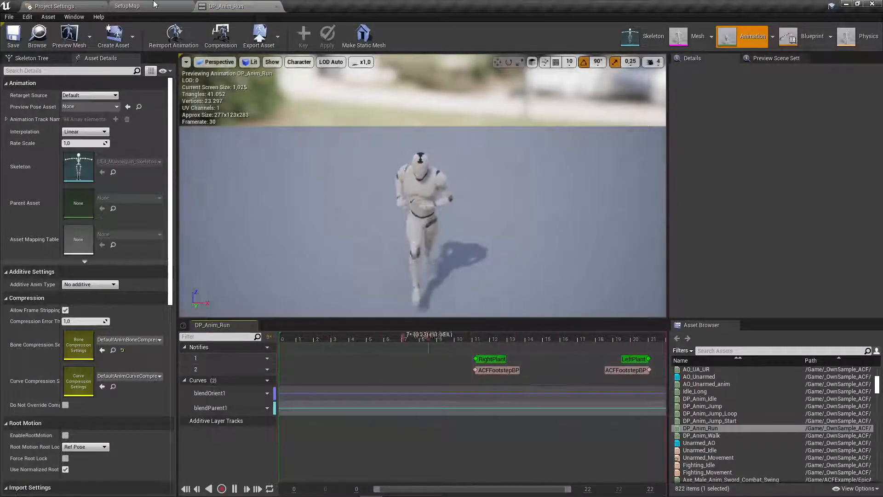
left_click(277, 6)
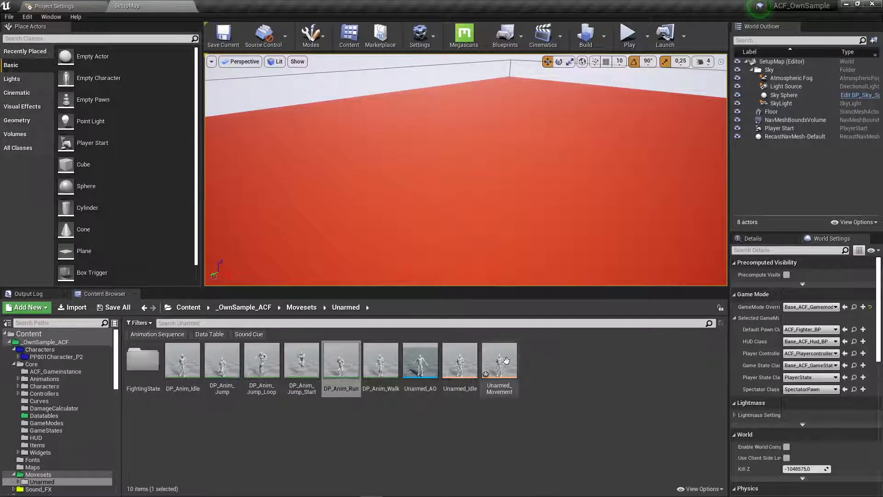
left_click(504, 364)
double_click(504, 365)
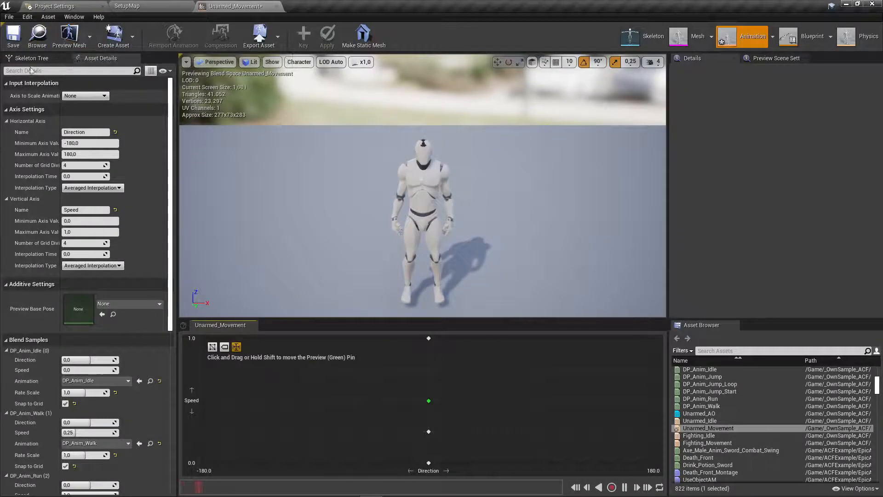
left_click(14, 35)
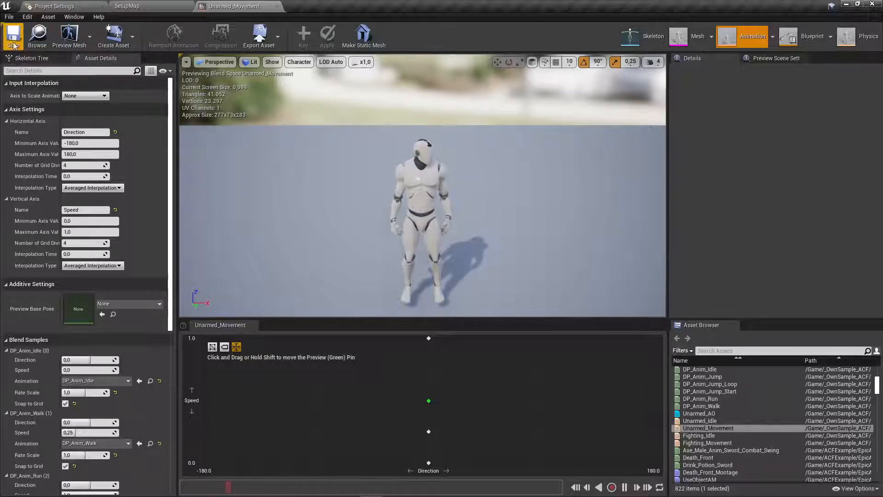
left_click(277, 7)
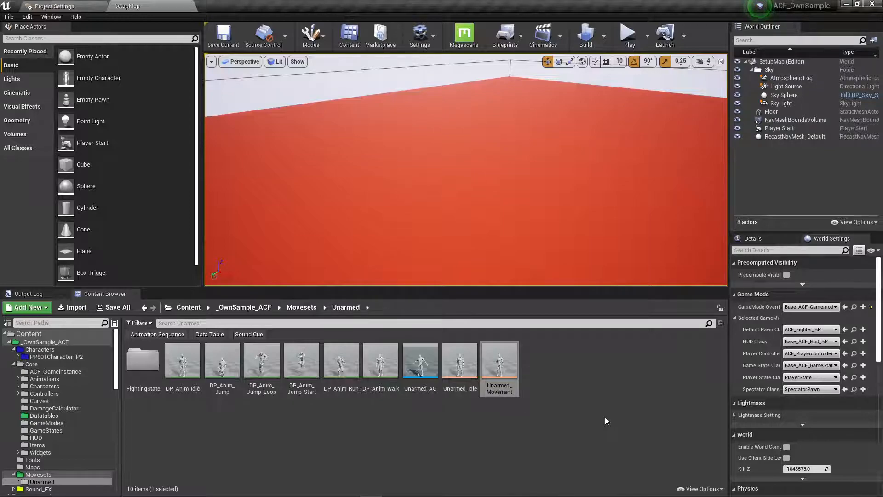
Open the ACF_BaseCharacter_BP blueprint from the Core/Characters folder of _OwnSample_ACF
left_click(251, 308)
double_click(145, 359)
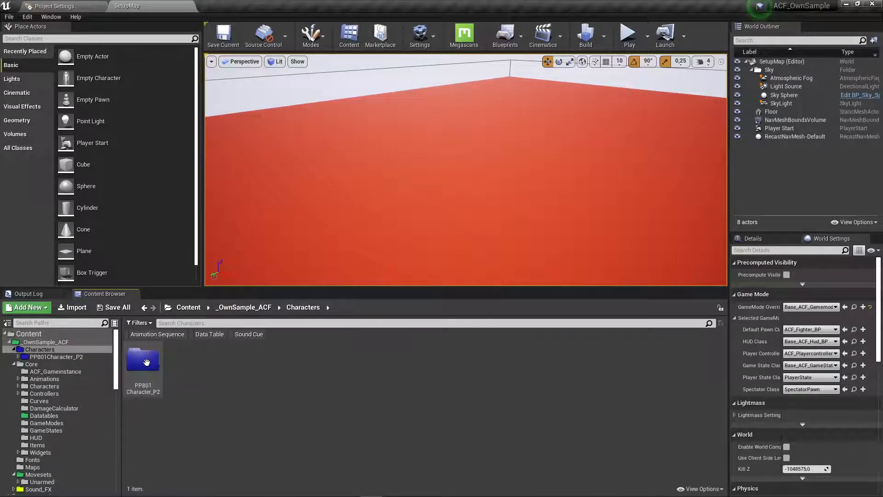
left_click(146, 362)
left_click(242, 304)
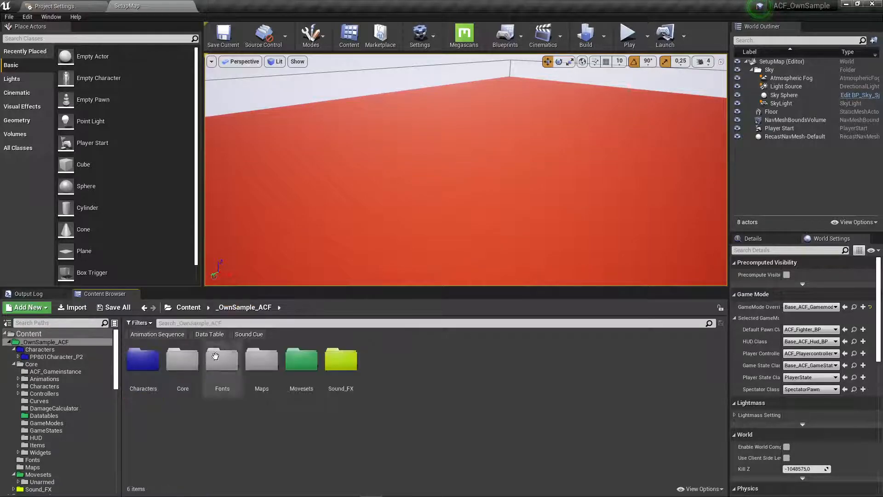
double_click(182, 361)
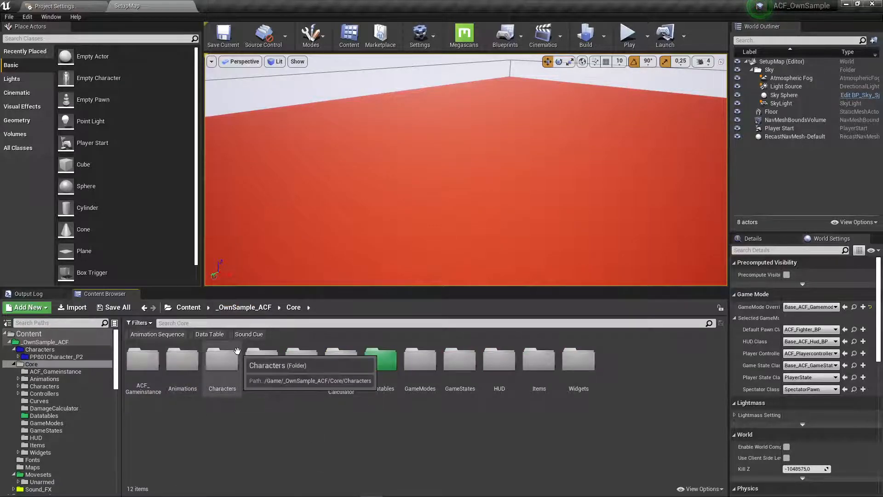
double_click(225, 360)
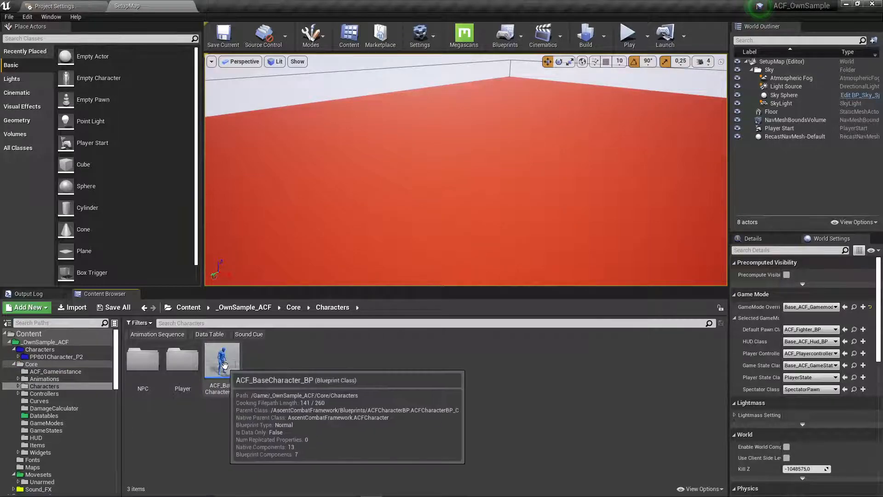
double_click(230, 370)
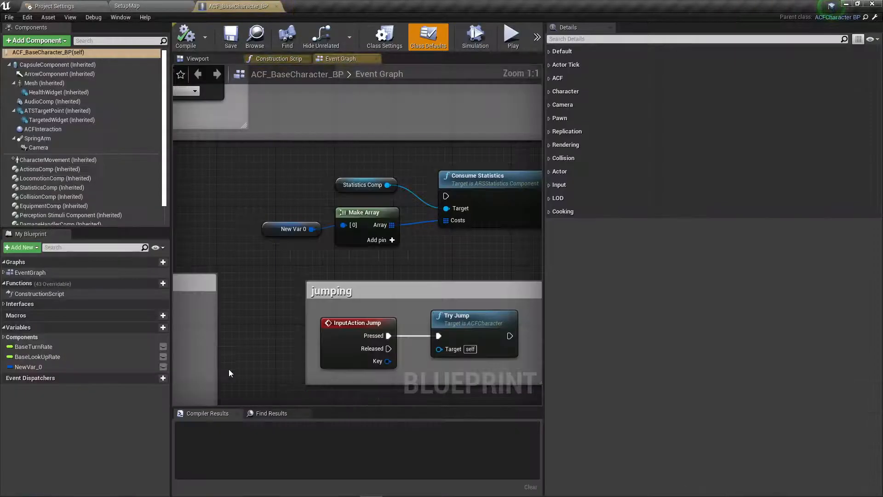
In the blueprint's viewport view, select the inherited EffectsManagerComponentBP and clear all its Feet Bone Names entries
left_click(210, 59)
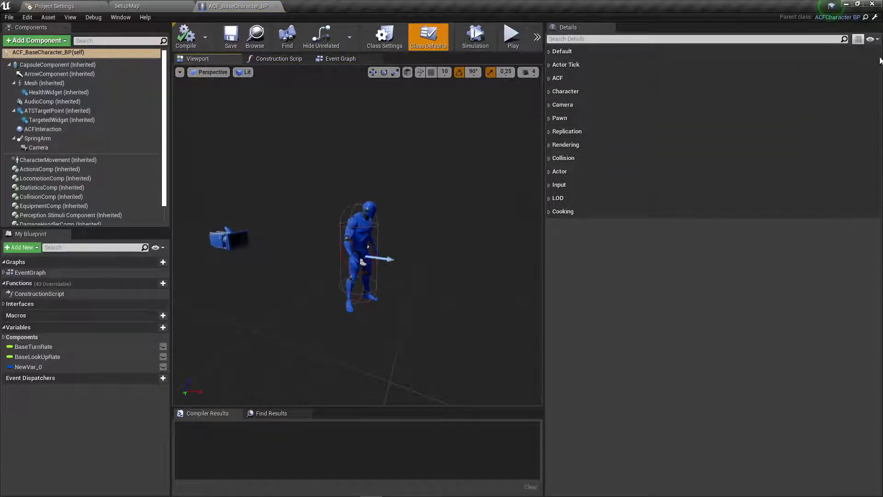
left_click(550, 81)
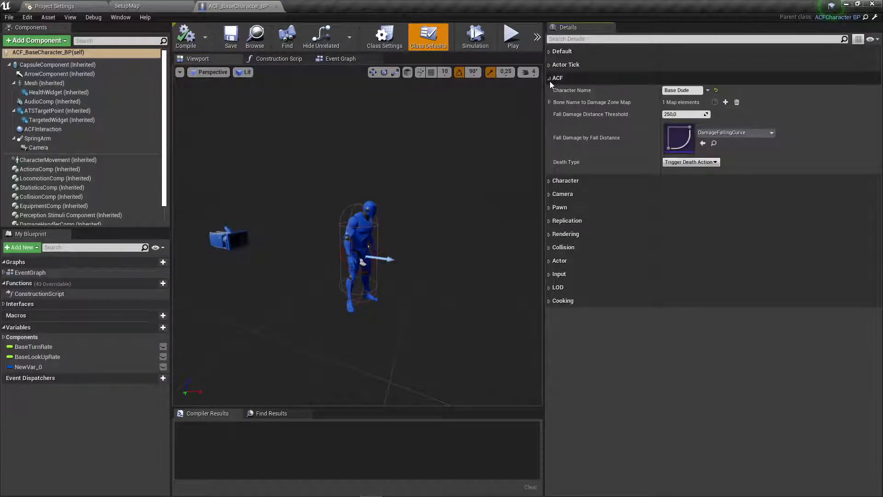
left_click(550, 81)
scroll(115, 166, "down", 2)
left_click(52, 219)
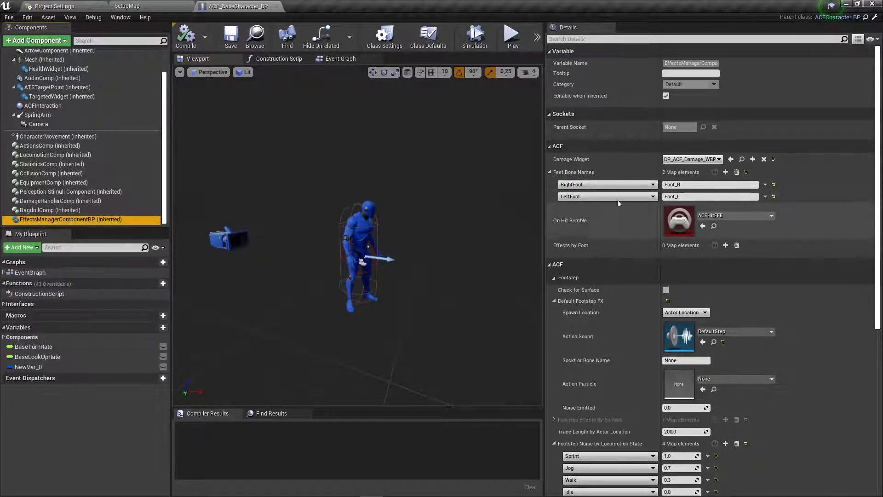
left_click(736, 172)
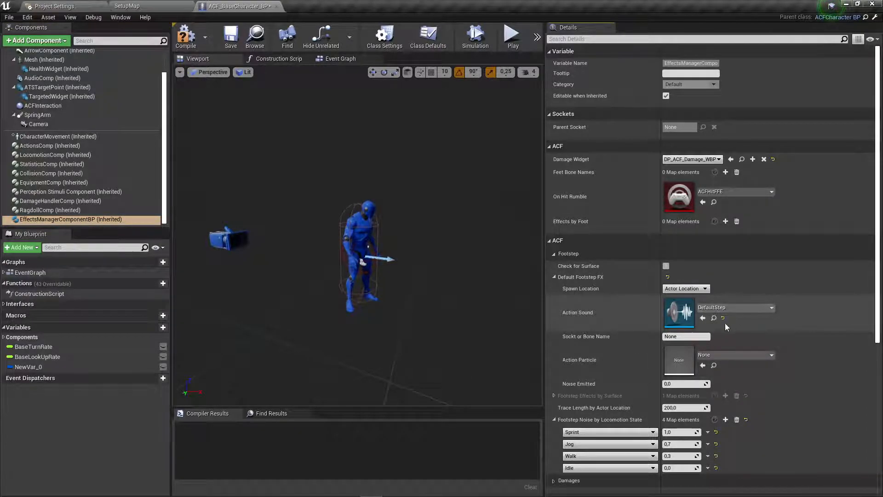
Clear the Default Footstep FX action sound and all Footstep Noise by Locomotion State entries, and compile the blueprint
left_click(760, 308)
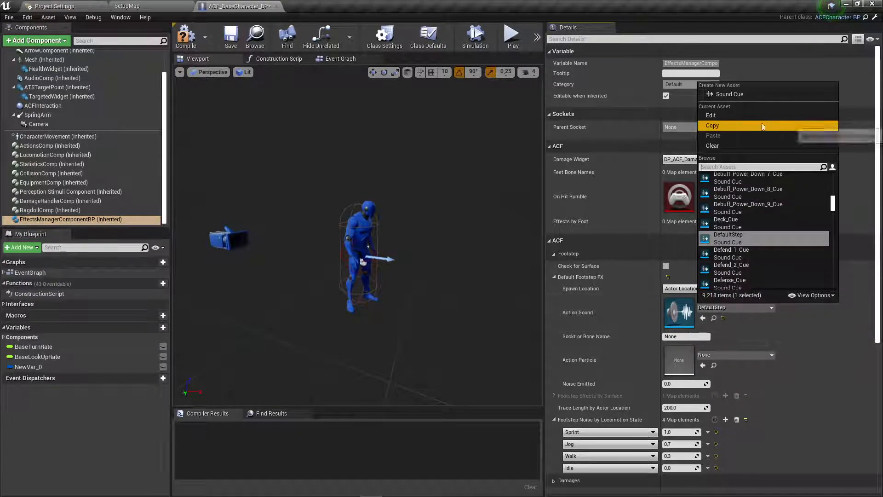
left_click(764, 145)
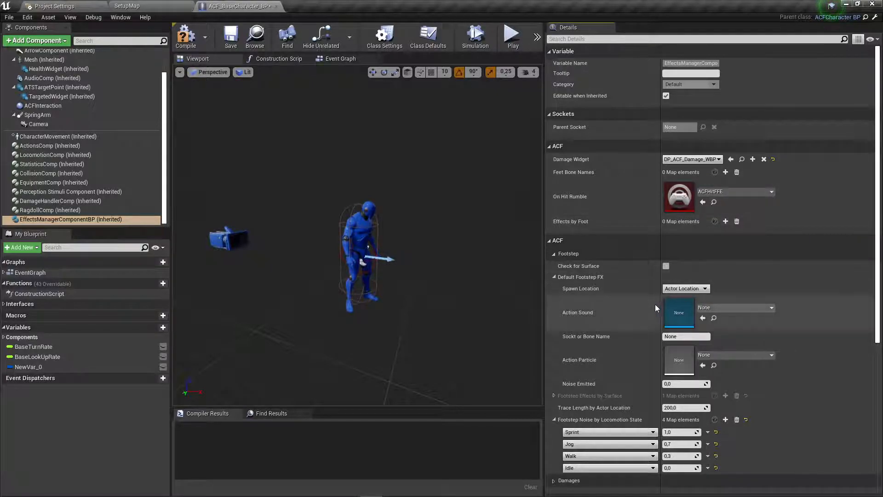
left_click(736, 420)
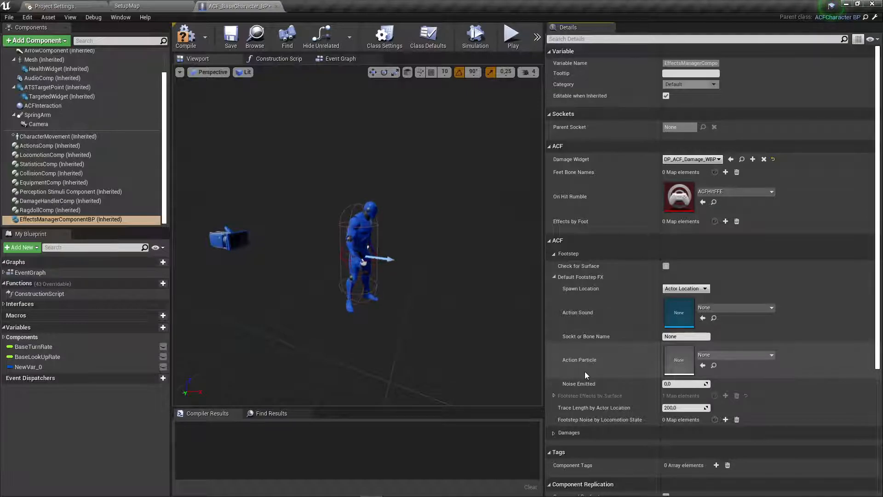
left_click(187, 41)
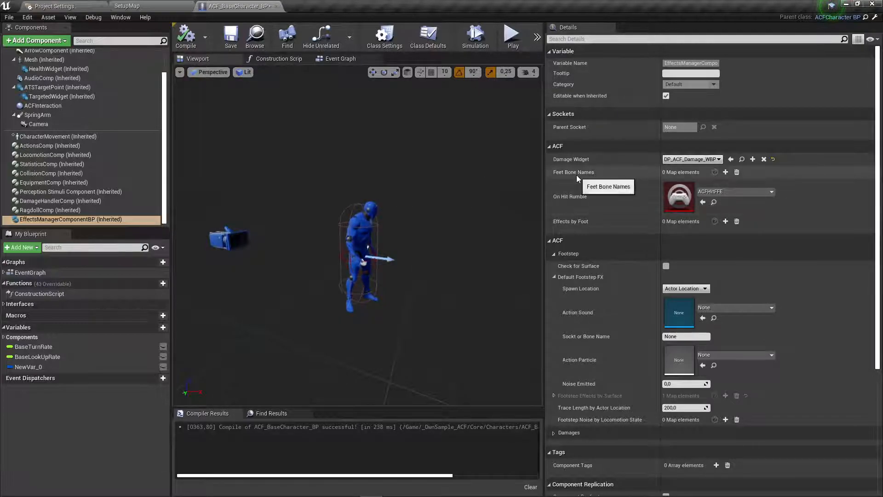
Add an entry to Feet Bone Names and set its foot key to RightFoot
left_click(726, 172)
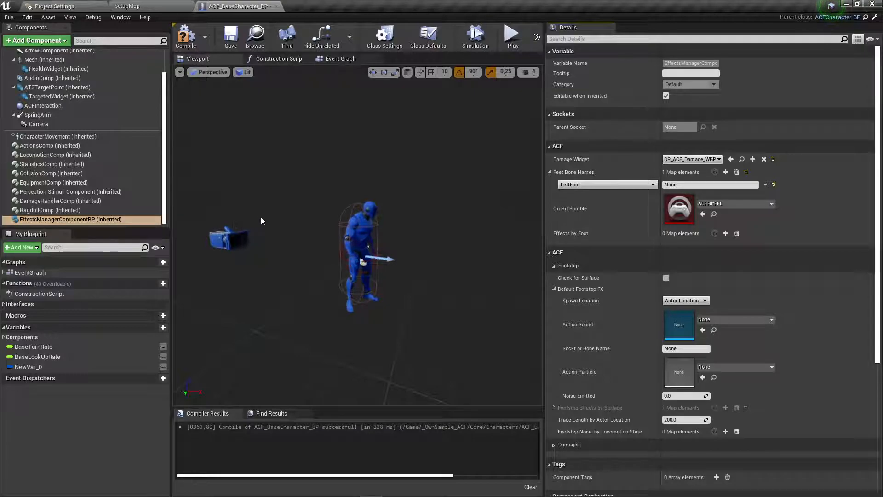
left_click(652, 185)
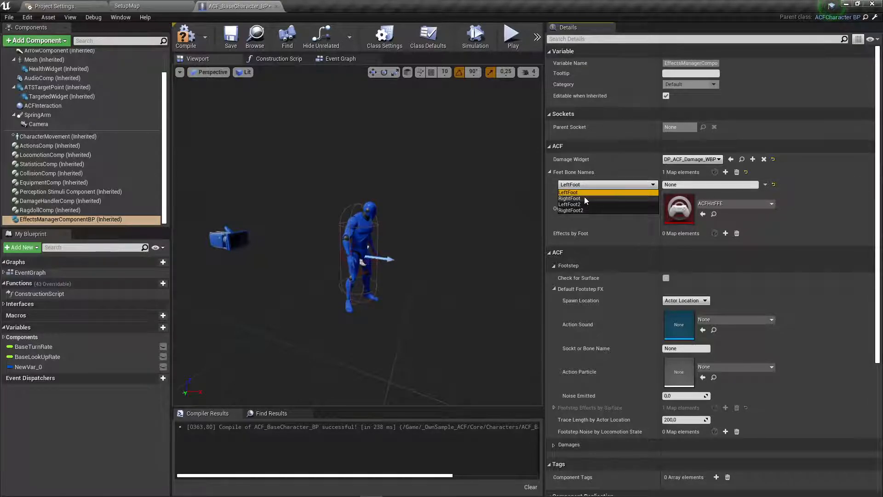
left_click(584, 198)
left_click(653, 186)
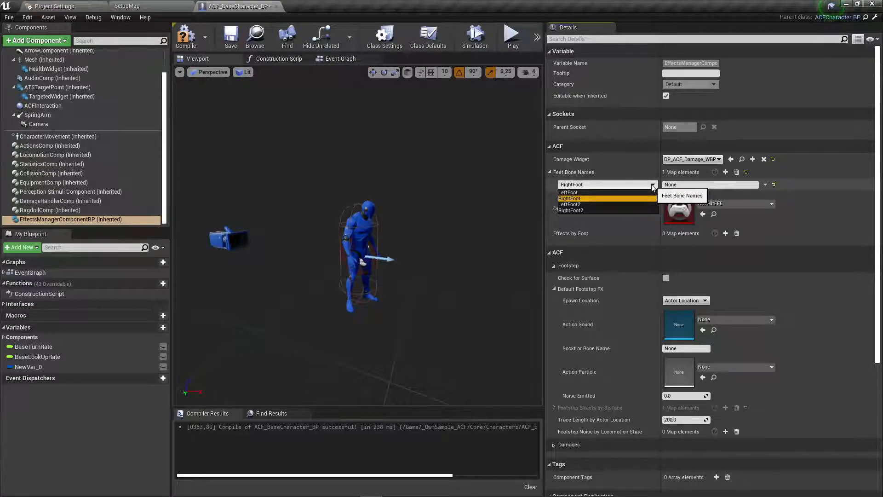
left_click(680, 184)
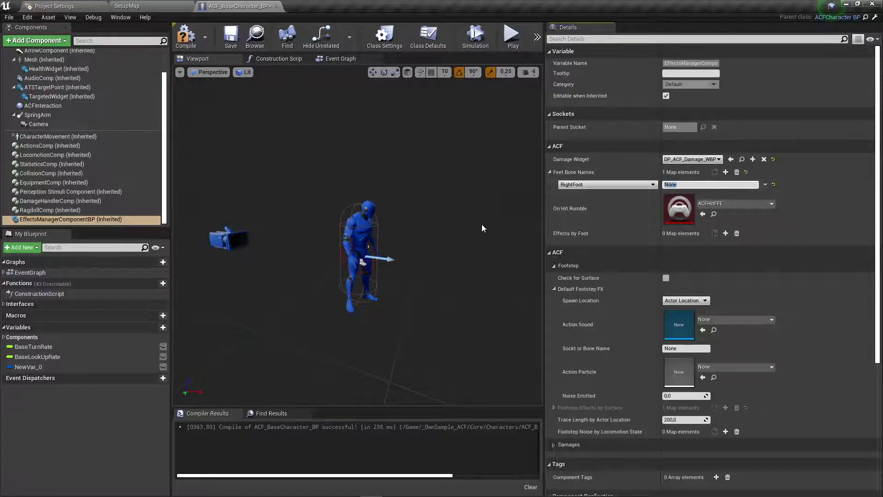
Open the DP_Mannequin skeletal mesh used by the character's mesh component and locate the Foot_L bone in its skeleton tree
left_click(48, 61)
left_click(713, 215)
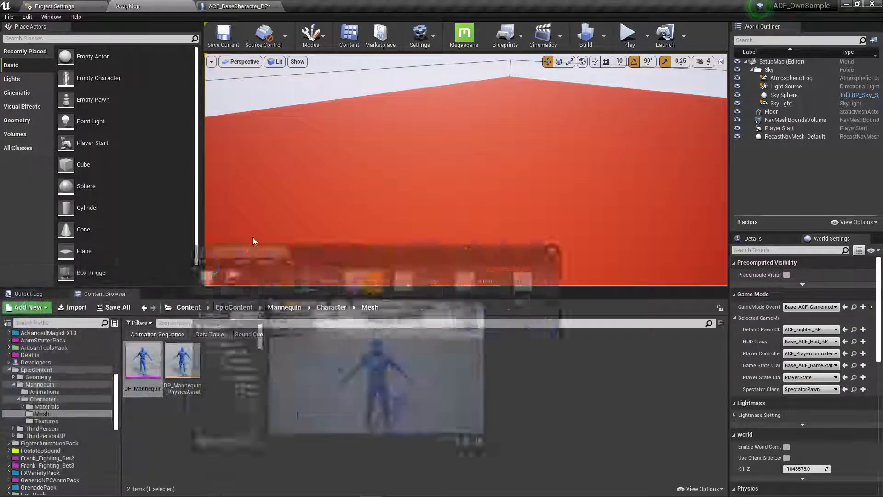
double_click(143, 361)
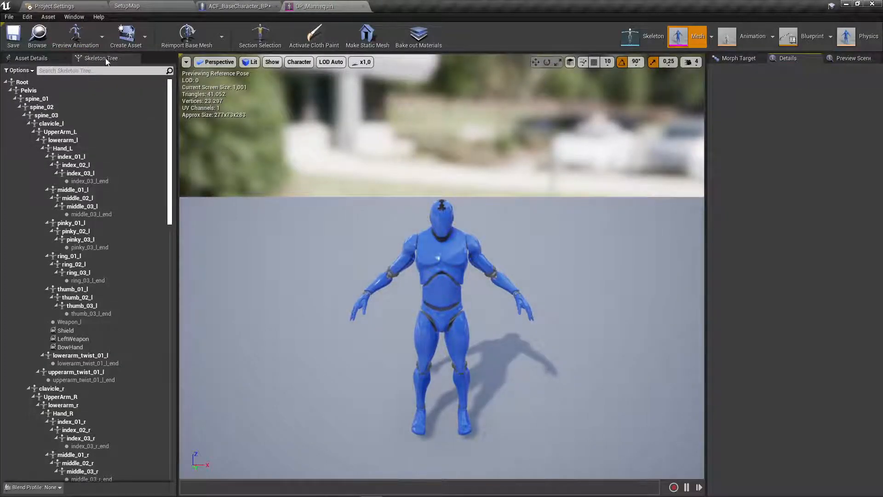
left_click_drag(168, 172, 170, 380)
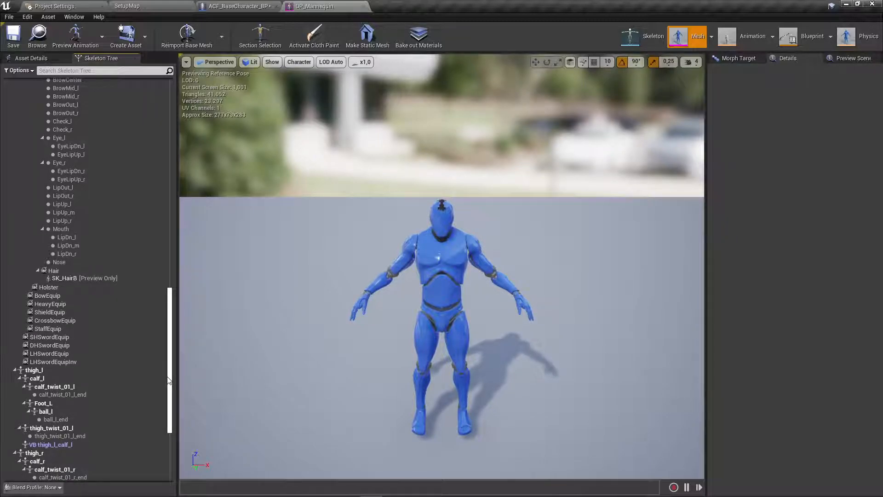
left_click(45, 403)
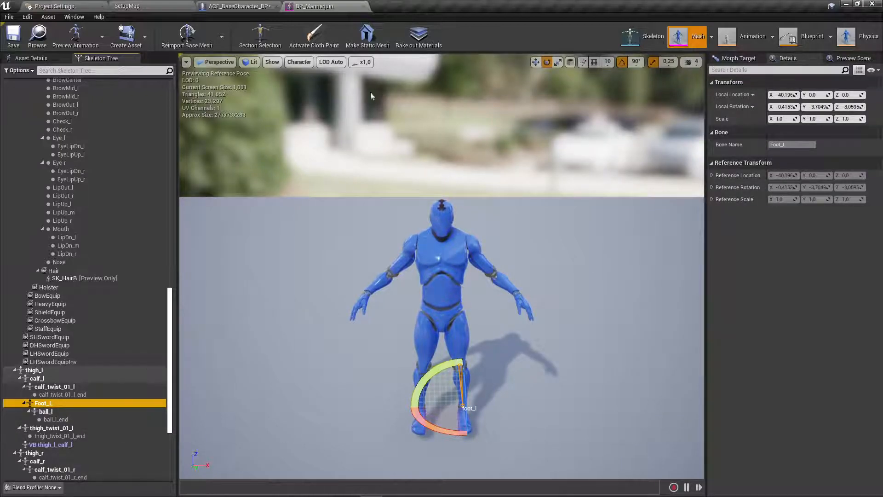
In ACF_BaseCharacter_BP's effects manager, set the RightFoot bone name to Foot_R and add a LeftFoot entry with Foot_L
left_click(239, 6)
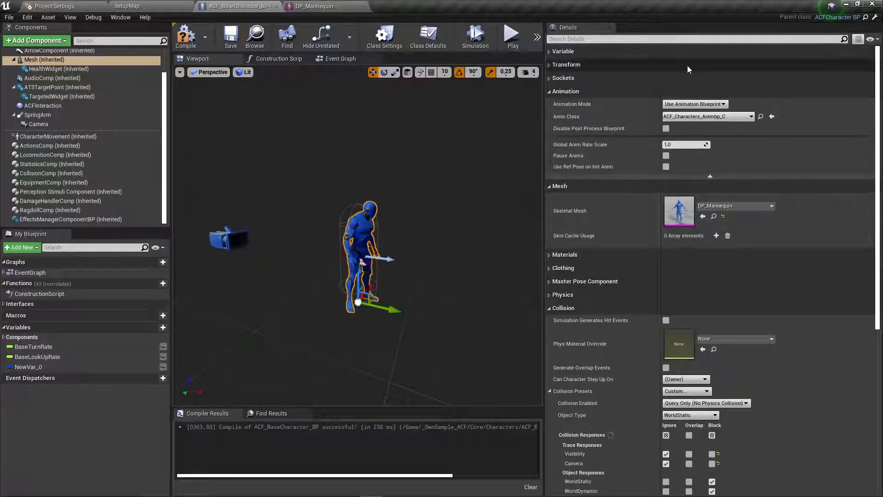
left_click(74, 220)
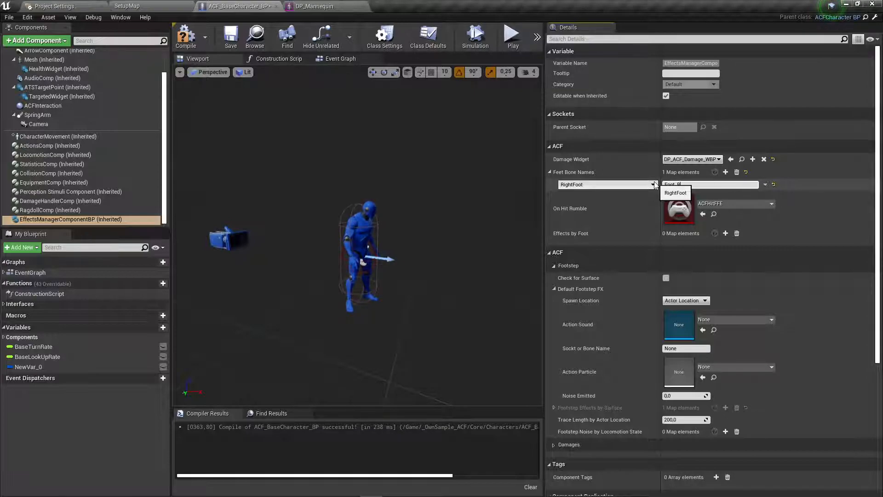
left_click(725, 172)
left_click(666, 197)
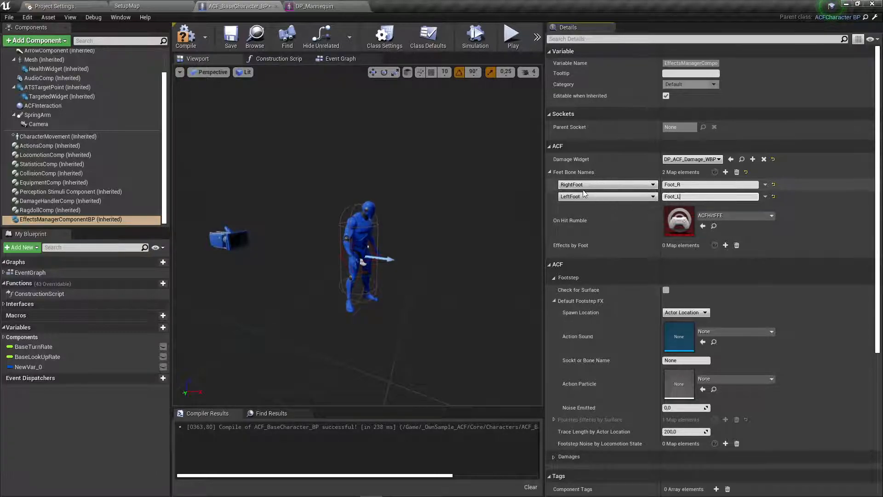
left_click(550, 172)
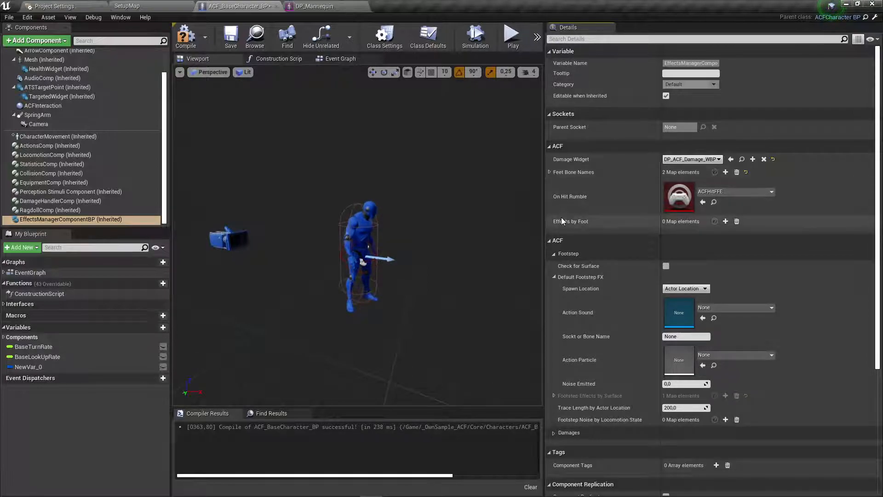
Add a LeftFoot entry to Effects by Foot, examine its camera shake and damage settings, and clear the map again
left_click(725, 222)
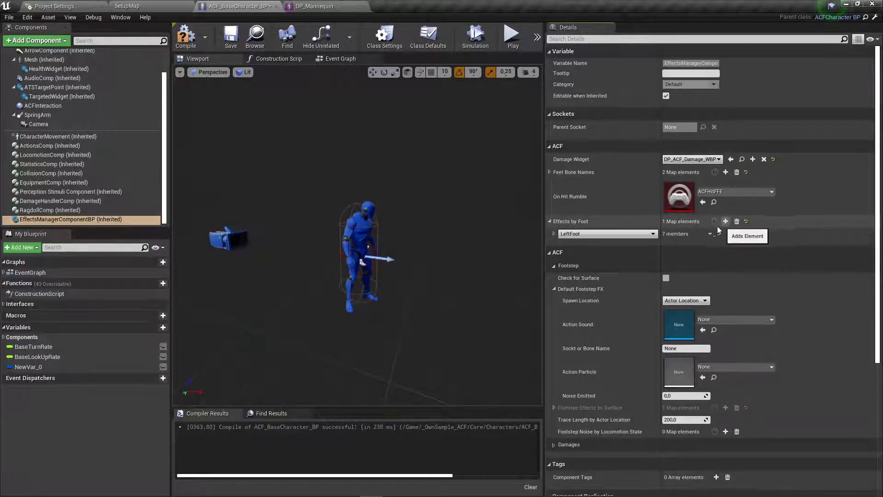
left_click(553, 234)
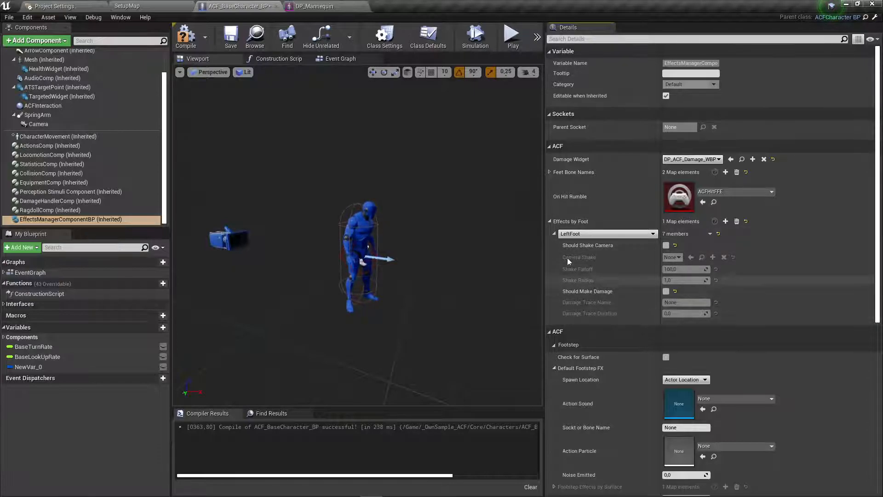
left_click(736, 222)
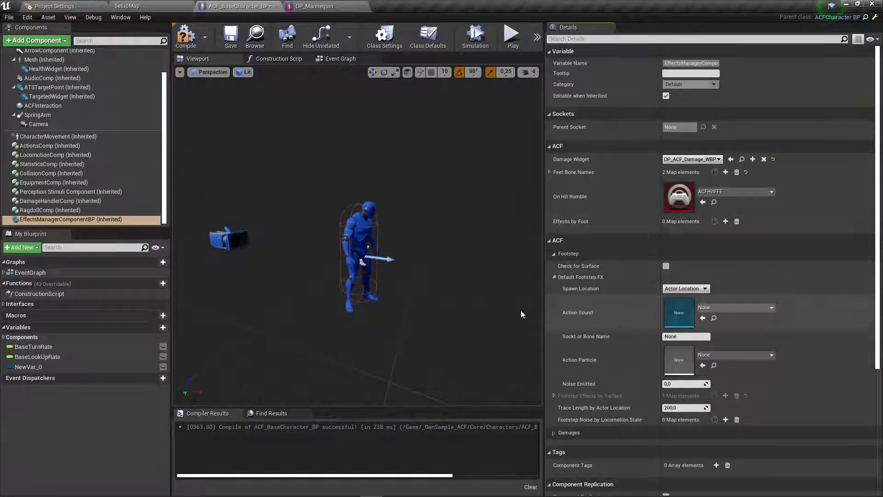
Try Socket Or BoneLocation as the Default Footstep FX spawn location, recheck the Feet Bone Names entries, and restore Actor Location
left_click(706, 288)
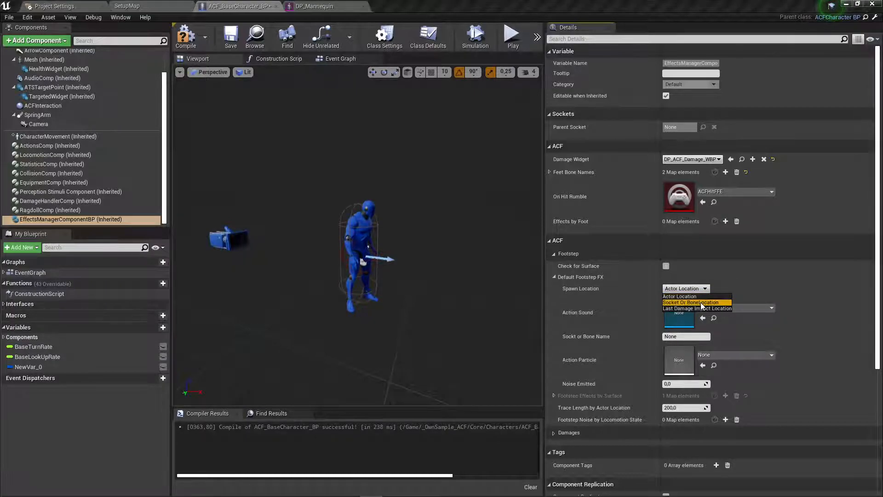
left_click(700, 302)
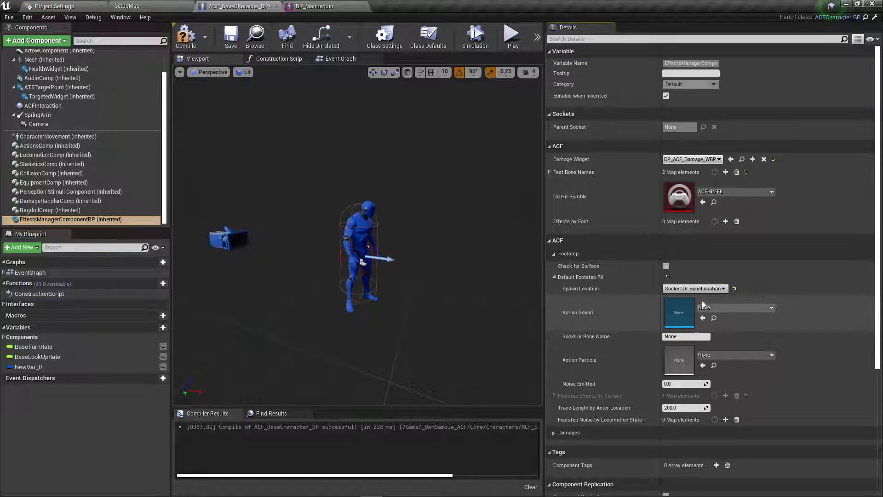
left_click(549, 172)
left_click(550, 172)
left_click(550, 172)
left_click(550, 172)
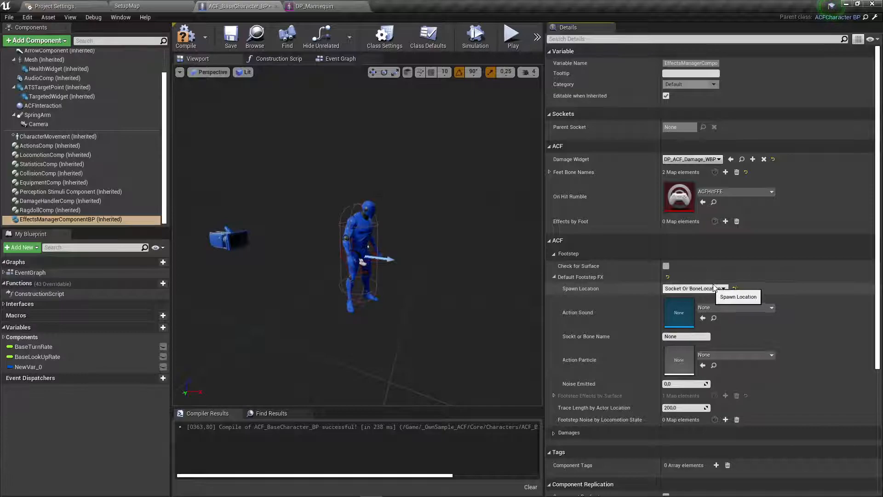
left_click(550, 172)
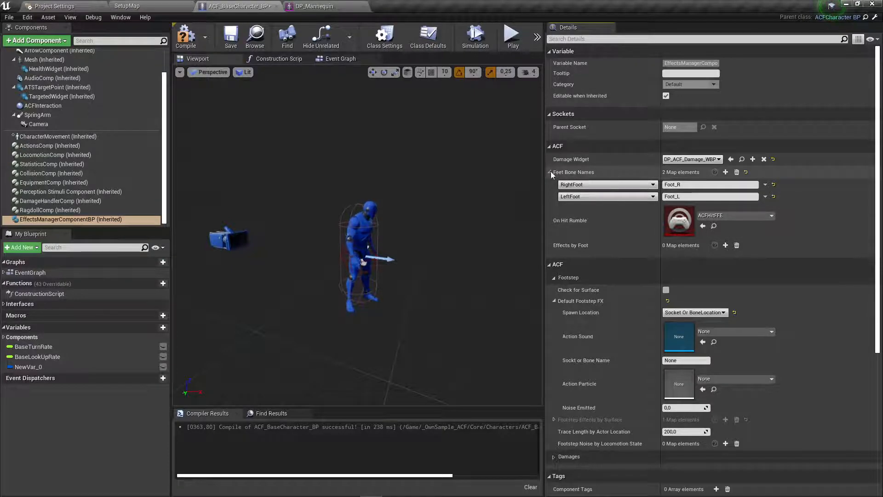
left_click(550, 172)
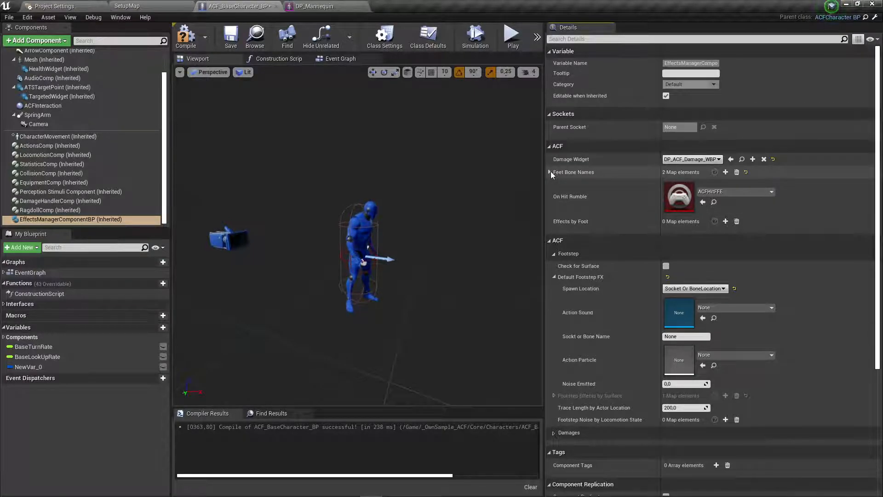
left_click(685, 337)
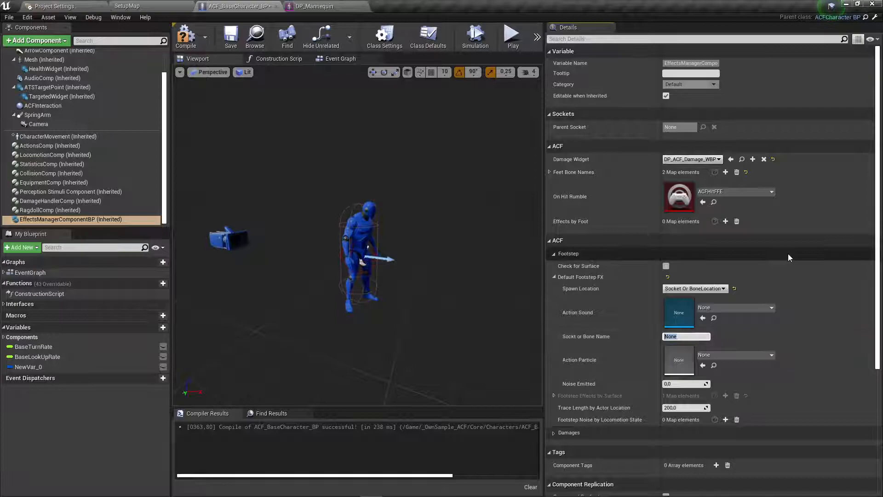
left_click(694, 288)
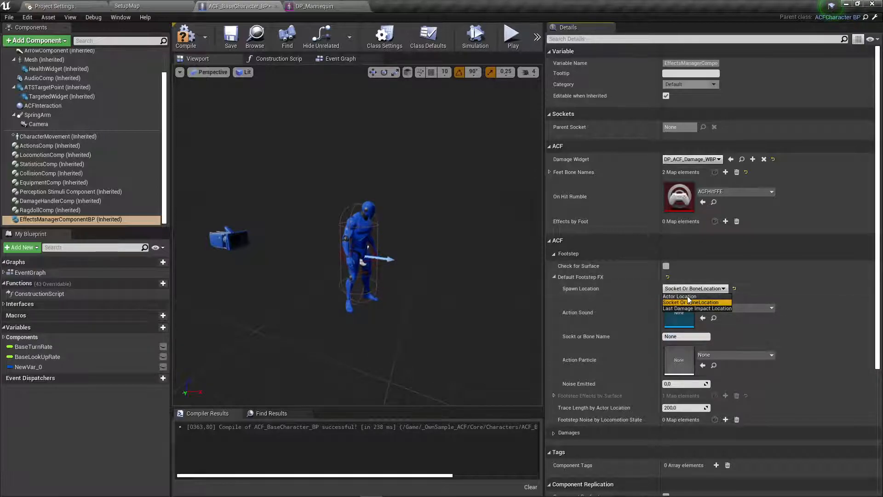
left_click(688, 297)
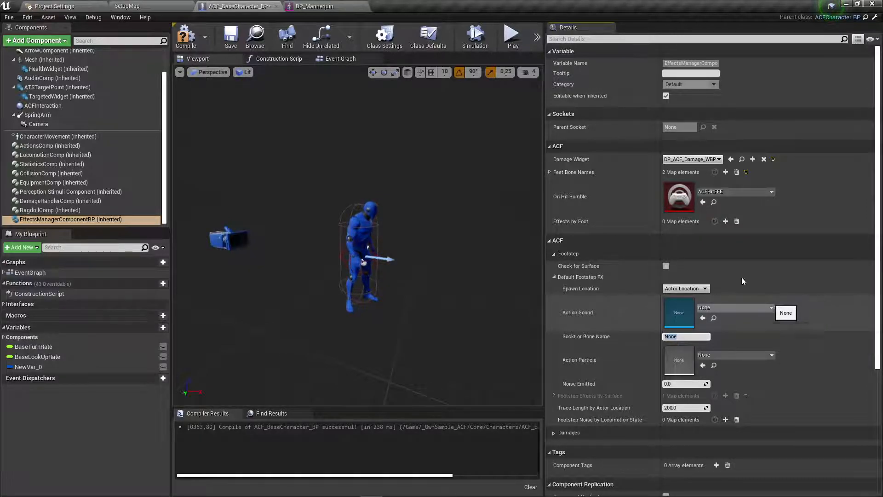
Open the _OwnSample_ACF/Sound_FX/Footsteps folder in SetupMap's content browser and select the DefaultStep sound cue
left_click(143, 8)
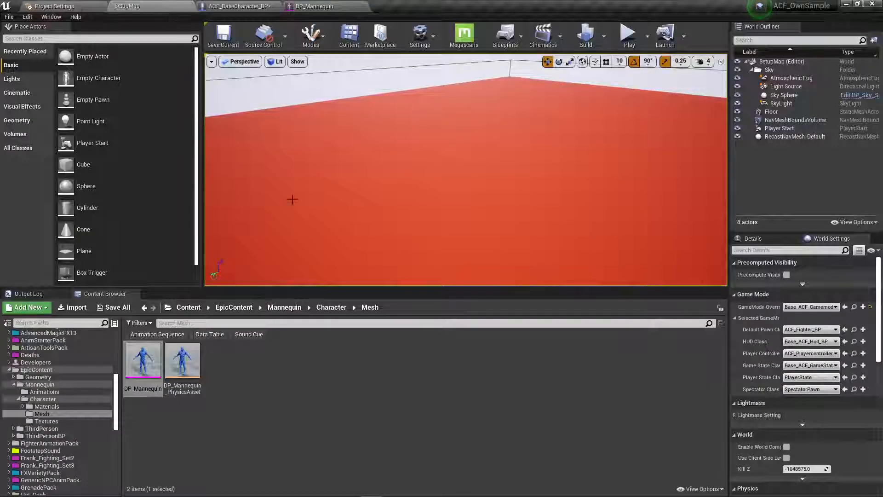
left_click(186, 309)
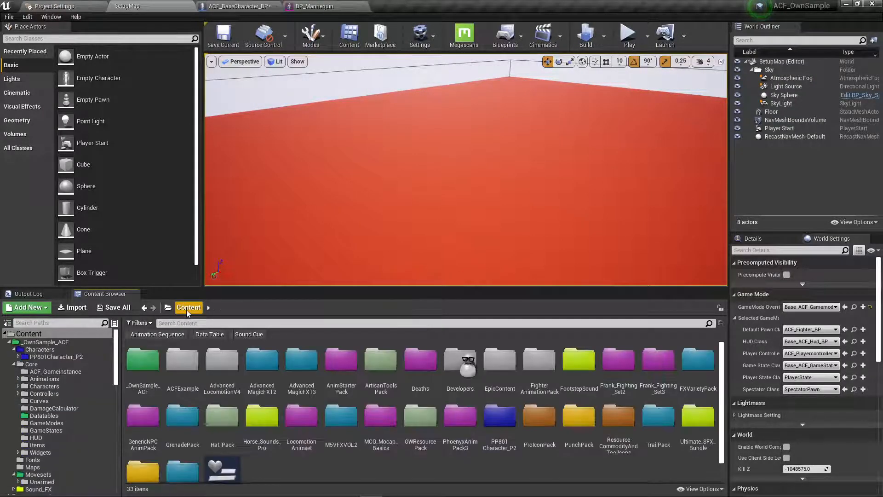
double_click(144, 360)
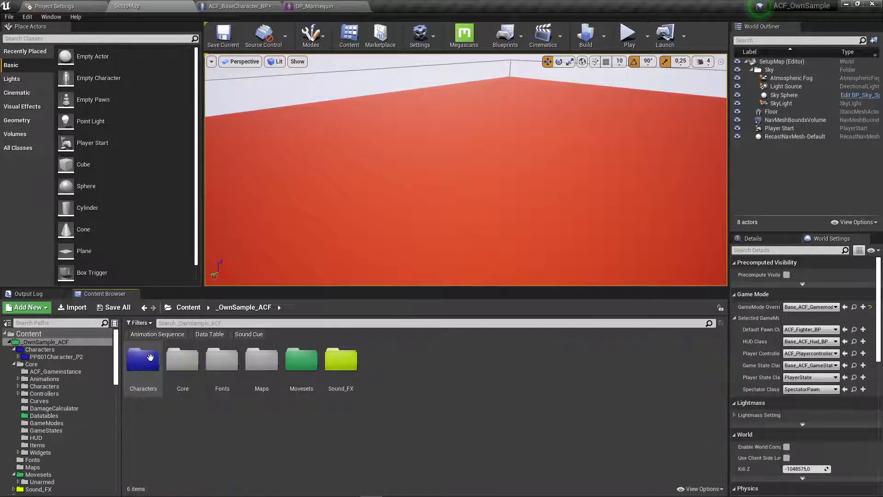
left_click(354, 358)
double_click(354, 358)
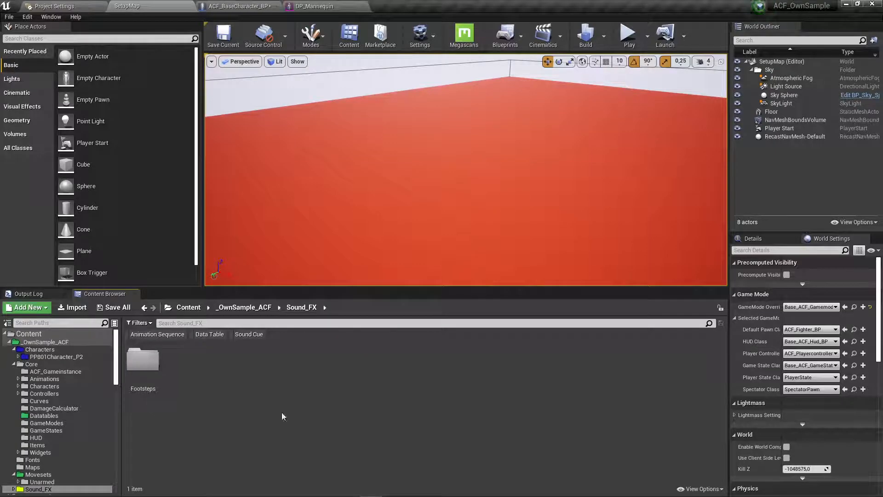
double_click(143, 359)
left_click(222, 360)
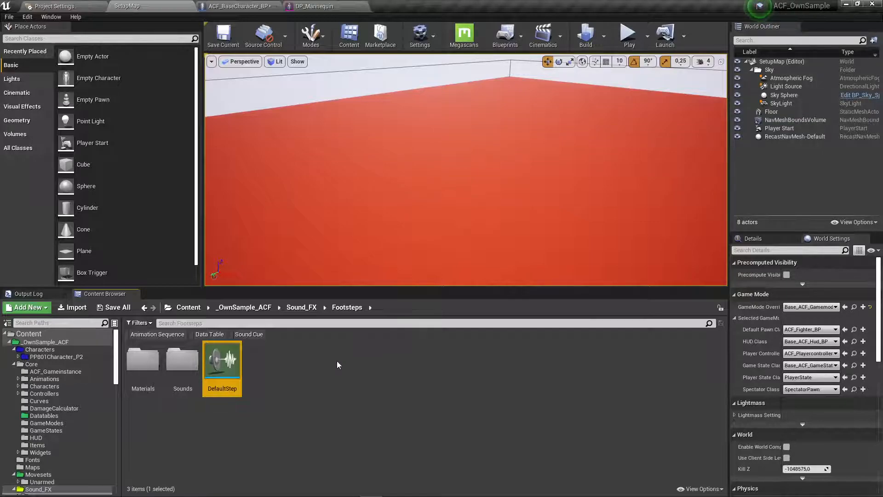
Create a sound cue named Default_FootStep in the Footsteps folder
right_click(338, 374)
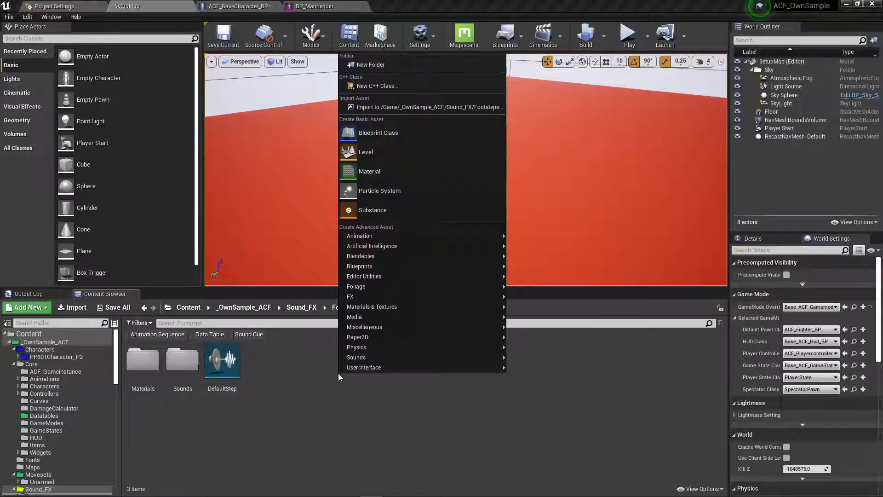
left_click(308, 387)
right_click(308, 382)
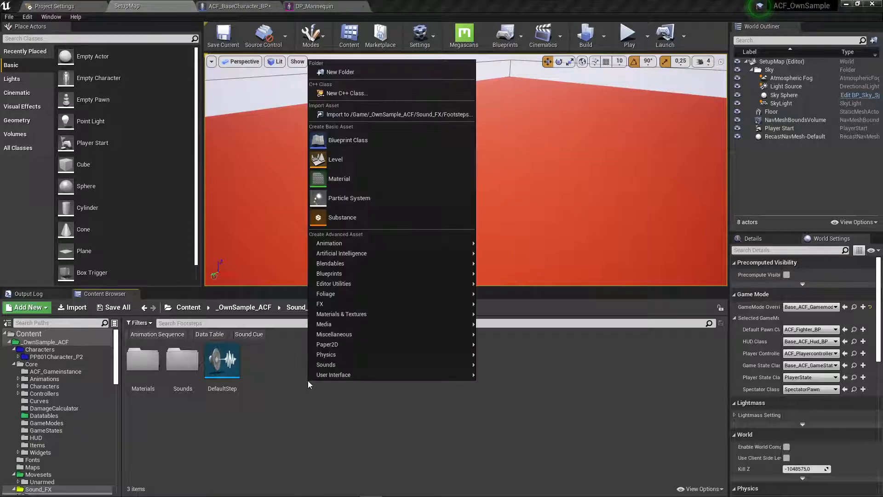
mouse_move(331, 365)
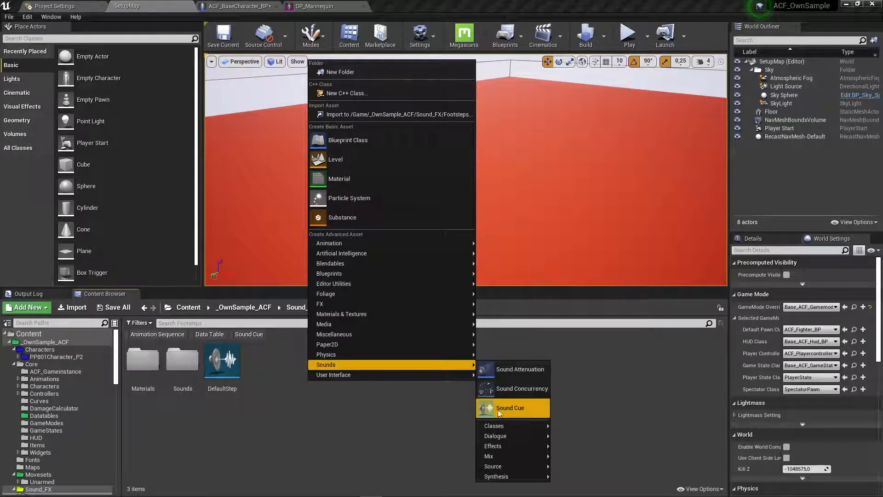
left_click(524, 407)
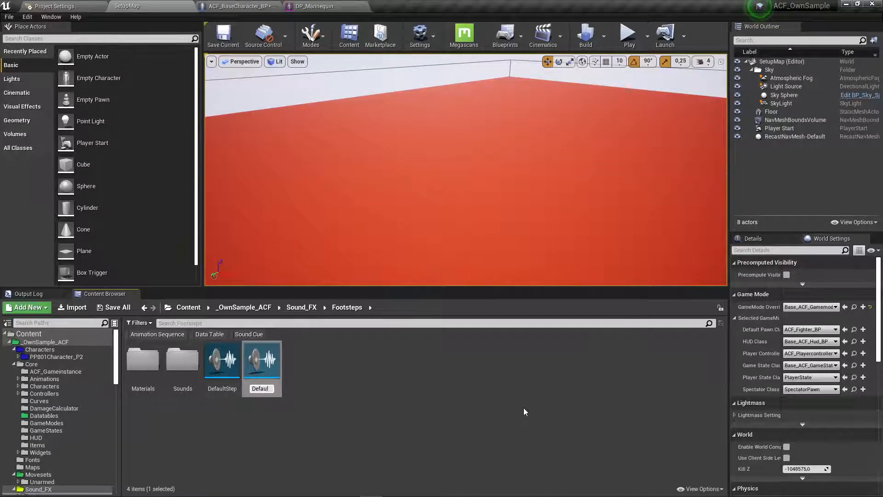
type("ot")
key("Return")
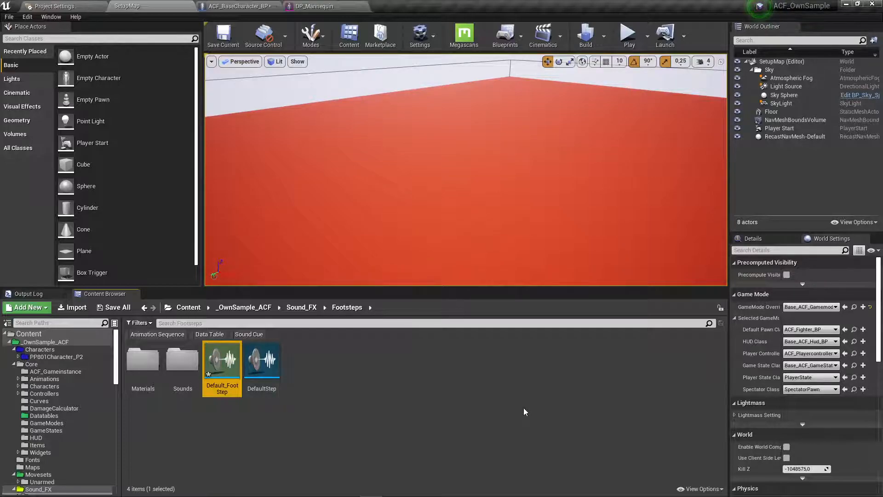
In ACF_BaseCharacter_BP, assign Default_FootStep as the Action Sound of the Default Footstep FX
left_click(244, 6)
left_click(702, 318)
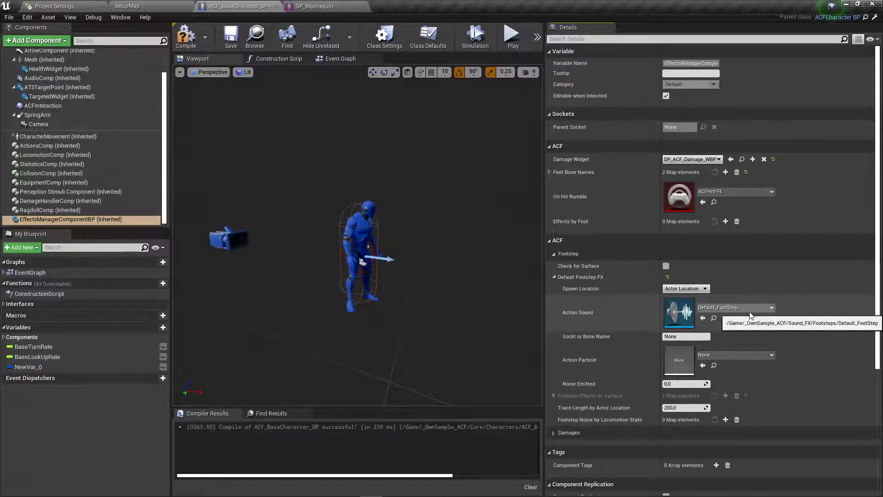
Add Sprint, Jog, Walk and Idle entries to the Footstep Noise by Locomotion State map
scroll(631, 298, "down", 2)
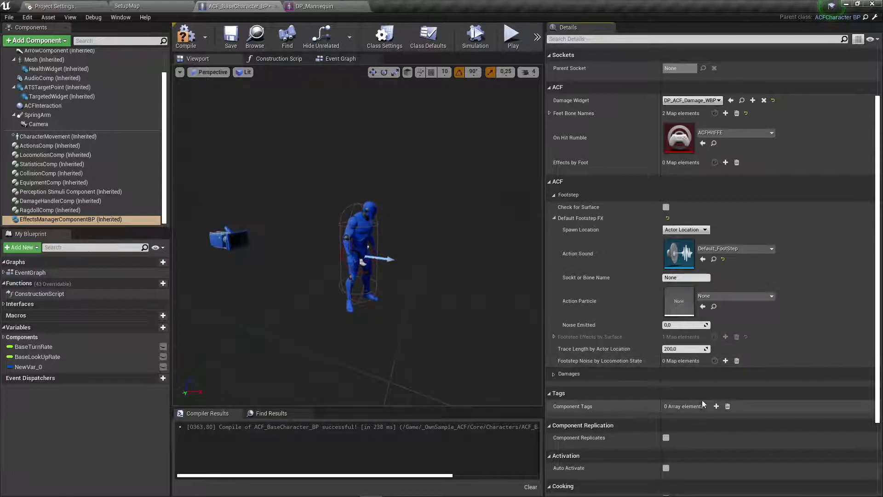
left_click(725, 360)
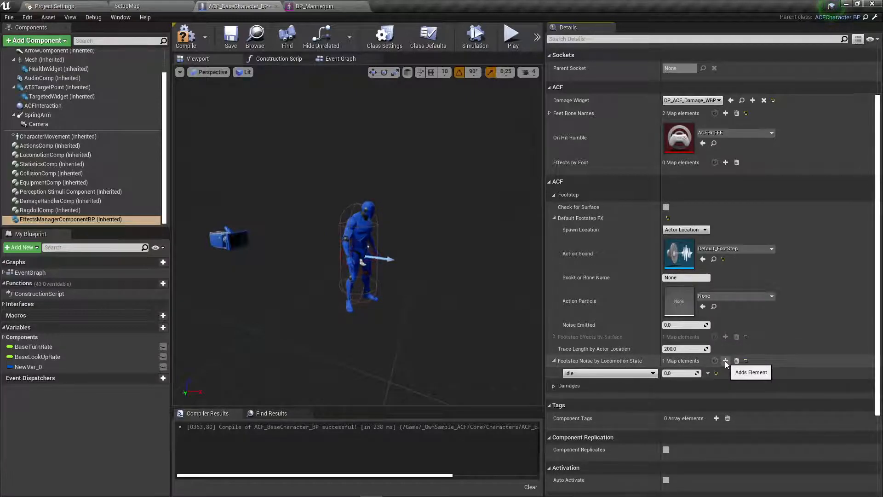
left_click(615, 373)
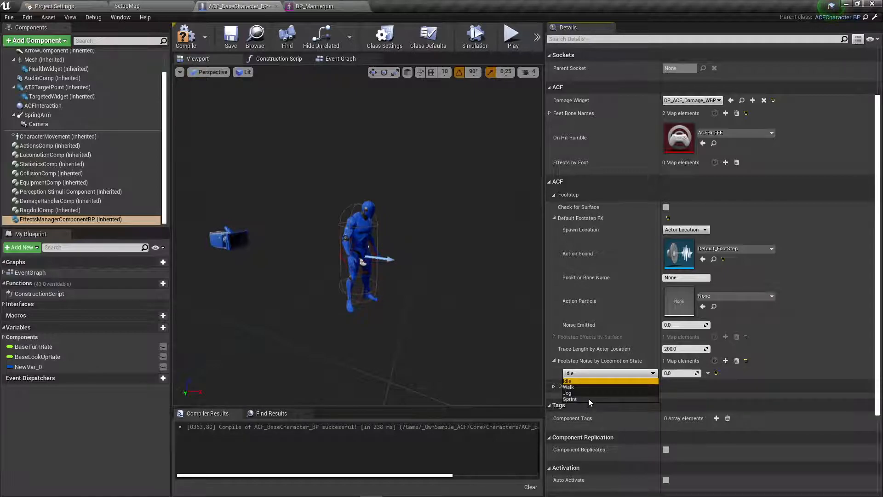
left_click(591, 398)
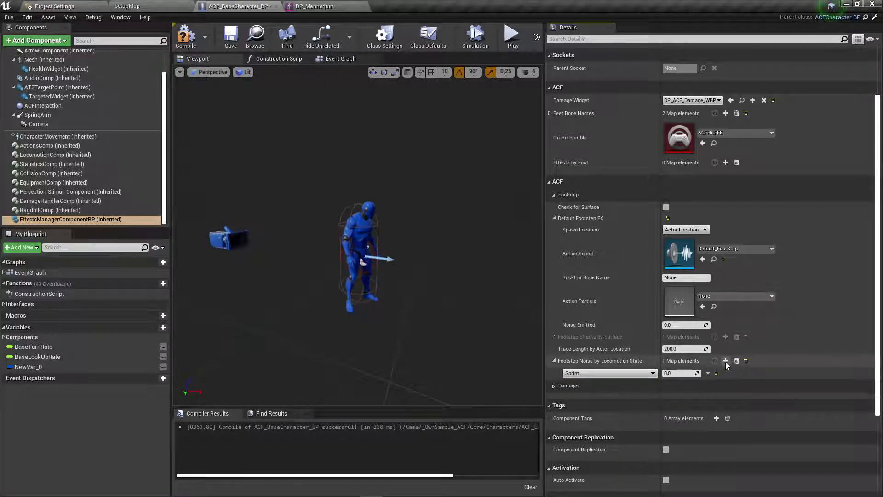
left_click(724, 362)
left_click(606, 385)
left_click(584, 406)
left_click(725, 360)
left_click(610, 398)
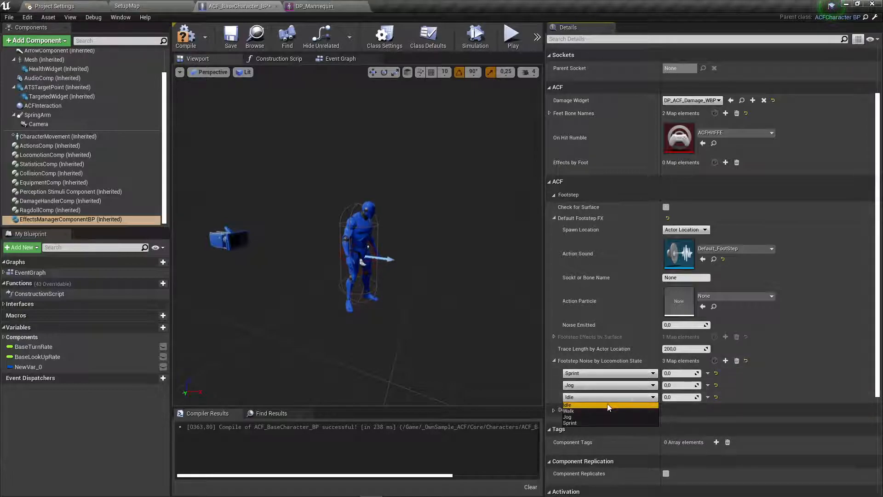
left_click(575, 410)
left_click(725, 361)
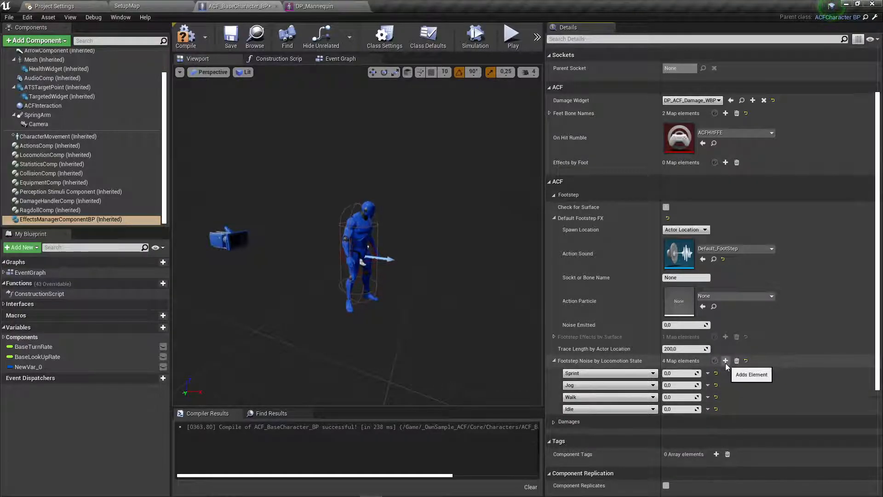
Set the footstep noise to 0.3 for Walk, 0.7 for Jog and 1.0 for Sprint, and compile the blueprint
left_click(684, 396)
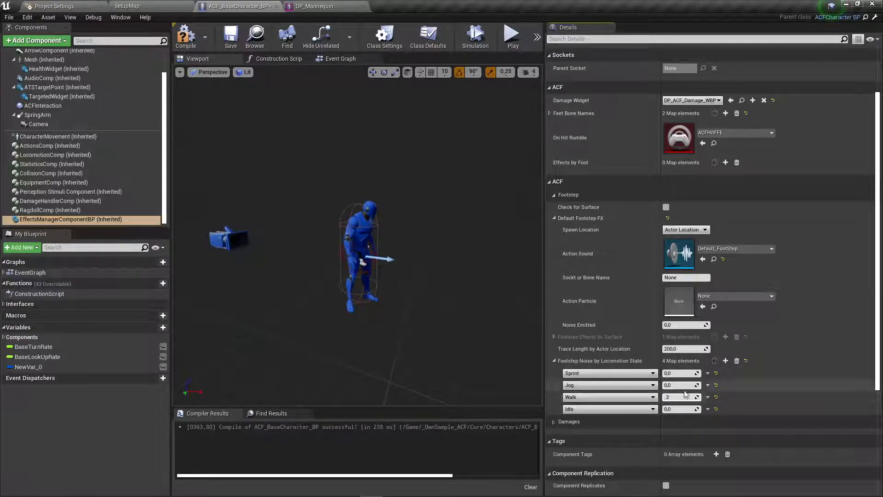
left_click_drag(687, 385, 689, 385)
left_click(686, 385)
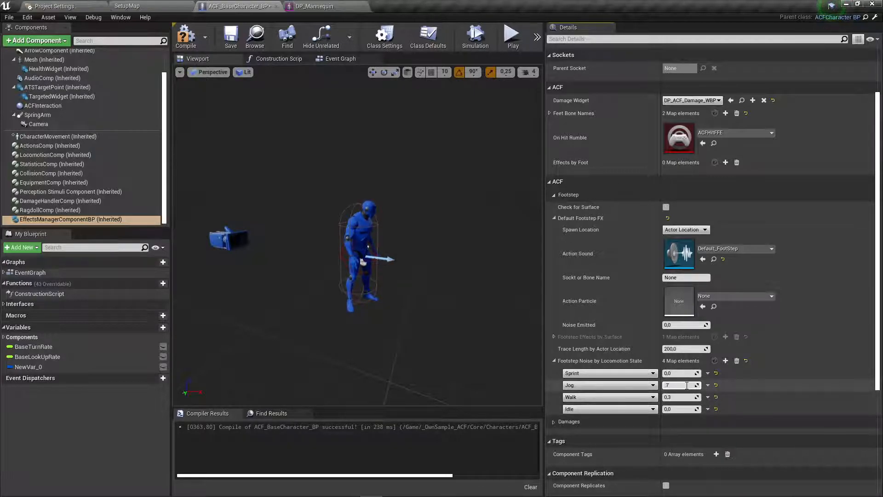
key("Return")
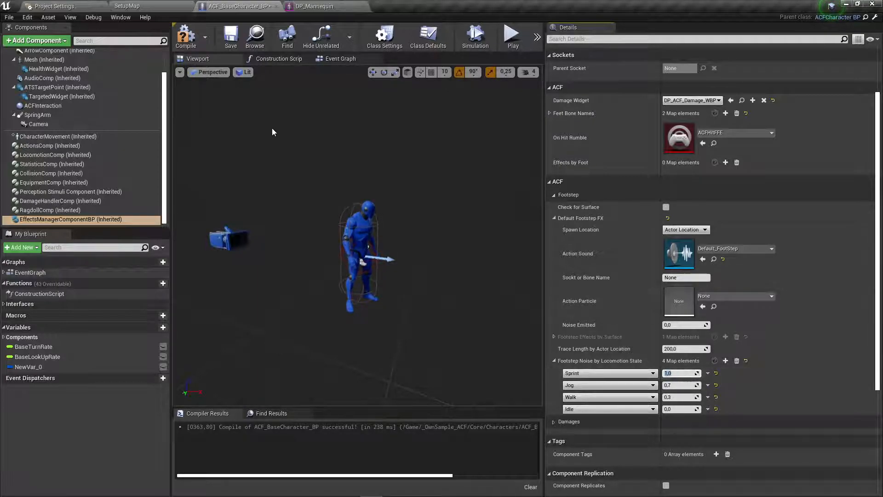
left_click(184, 41)
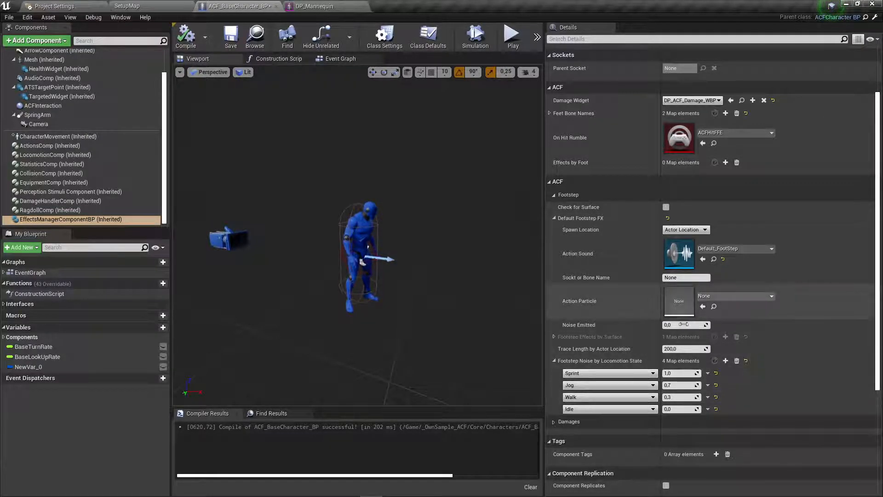
Check the available Action Particle assets, close the DP_Mannequin editor and save ACF_BaseCharacter_BP
left_click(732, 297)
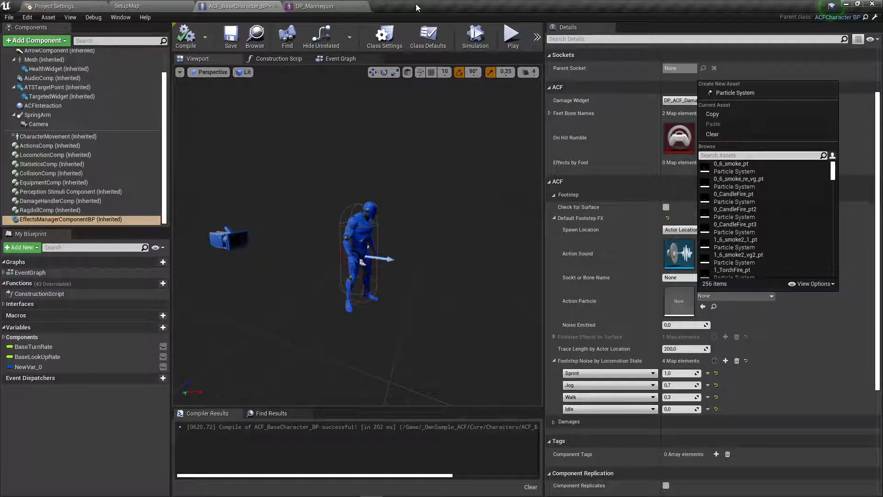
left_click(364, 6)
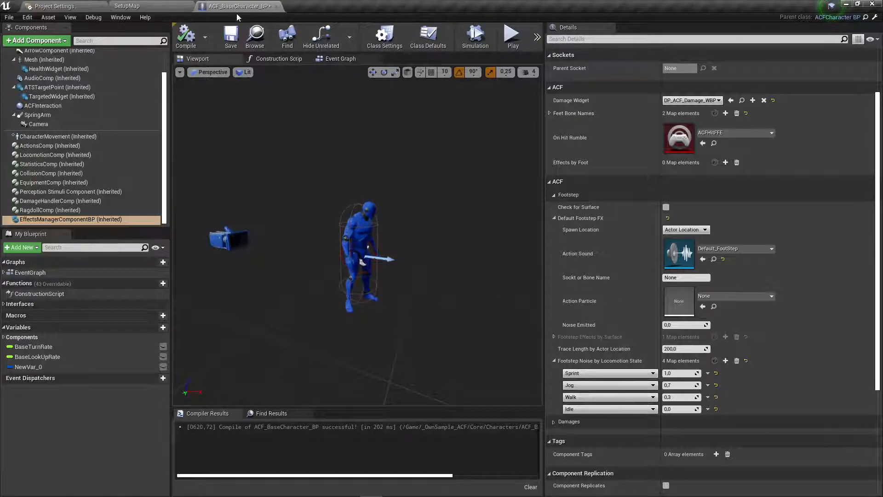
left_click(229, 38)
Open the Default_FootStep sound cue from SetupMap's content browser and set its sound class to SC_ACFEffects
left_click(148, 6)
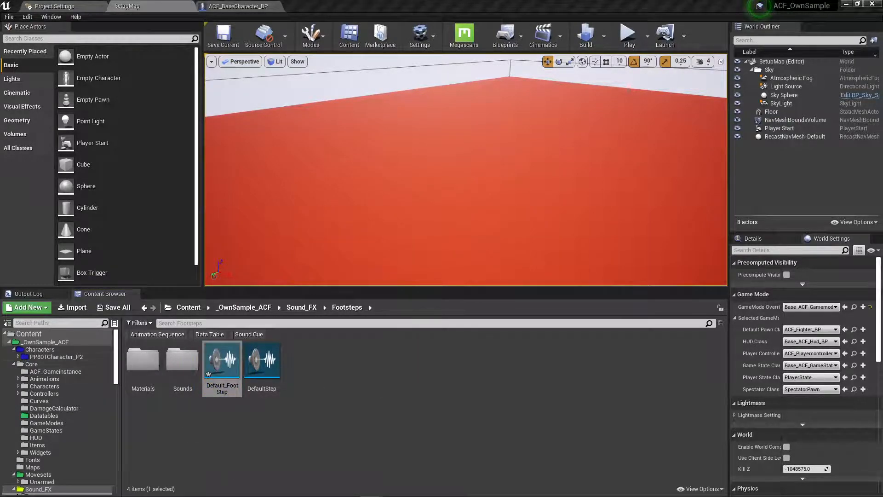
left_click_drag(0, 69, 378, 10)
left_click(512, 285)
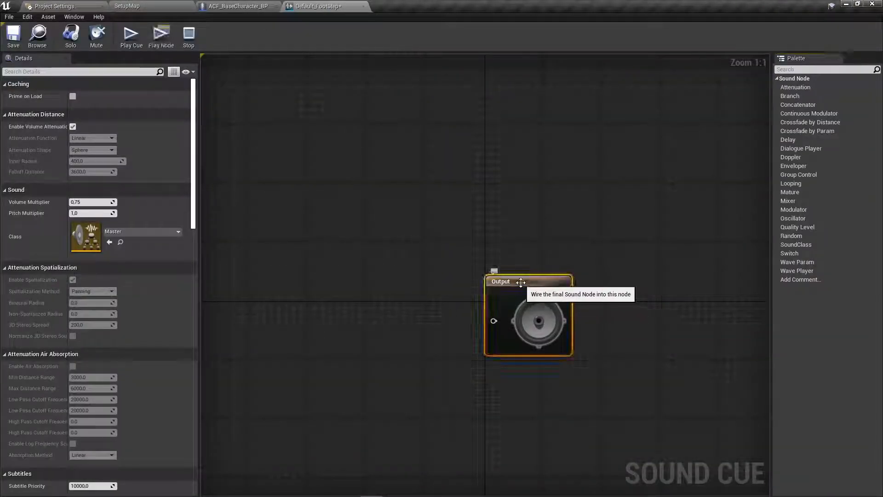
left_click(164, 232)
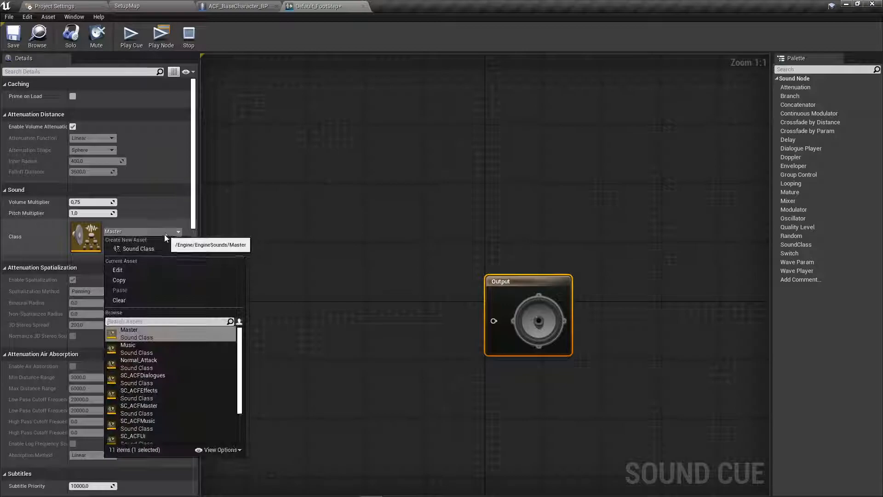
left_click(169, 394)
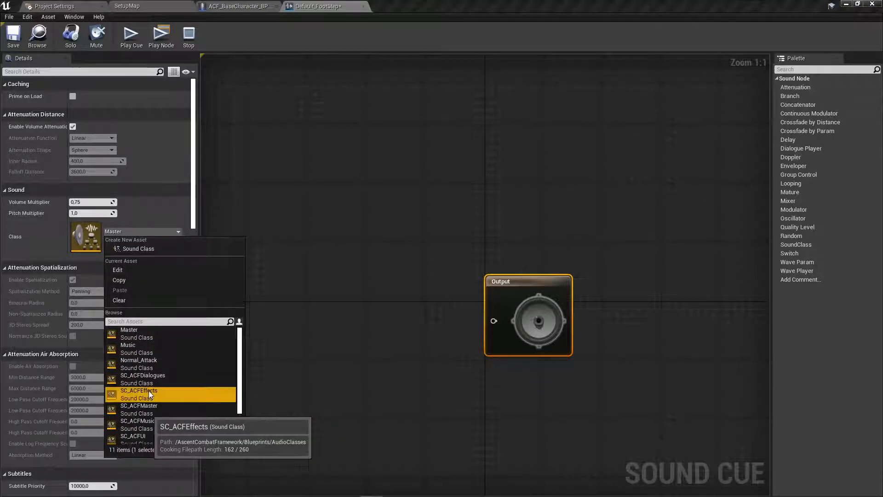
Set the sound cue's Attenuation Settings to ACFBaseAttenuation and save the cue
left_click(6, 268)
left_click(5, 281)
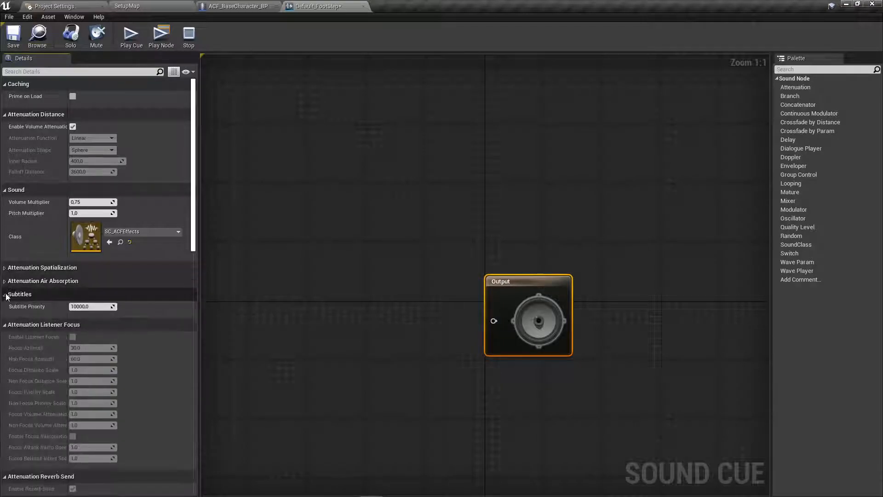
left_click(5, 294)
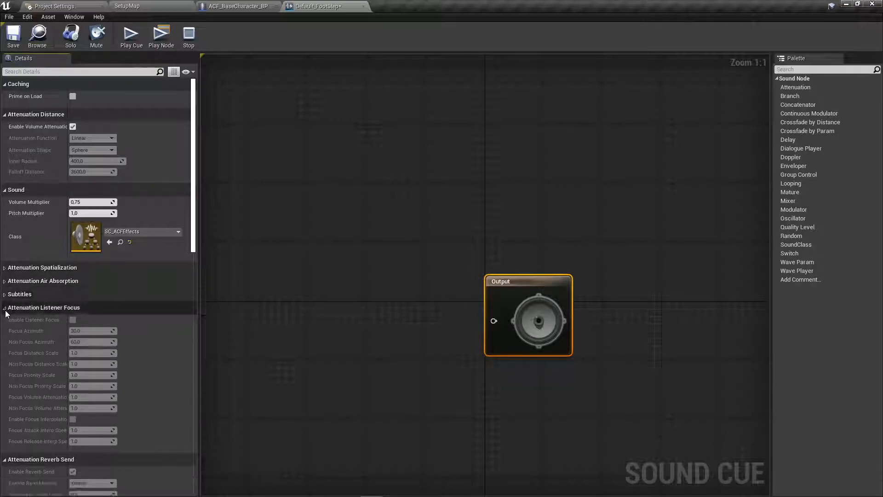
left_click(5, 311)
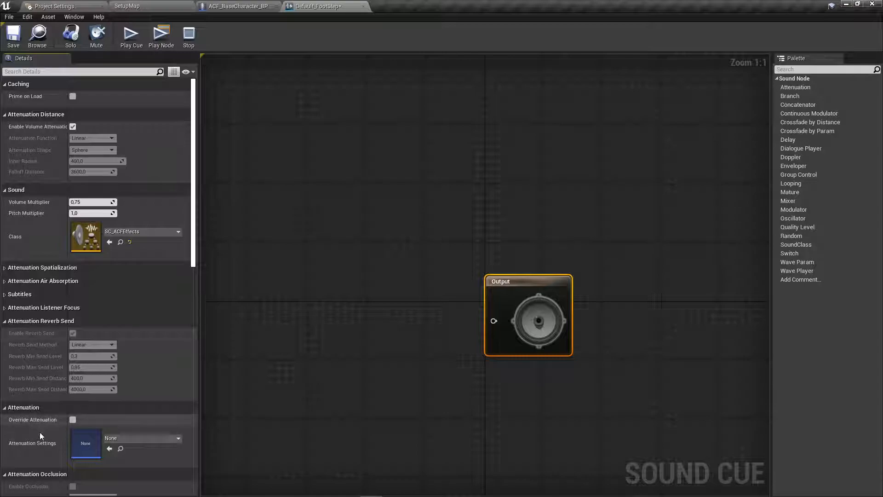
left_click(168, 440)
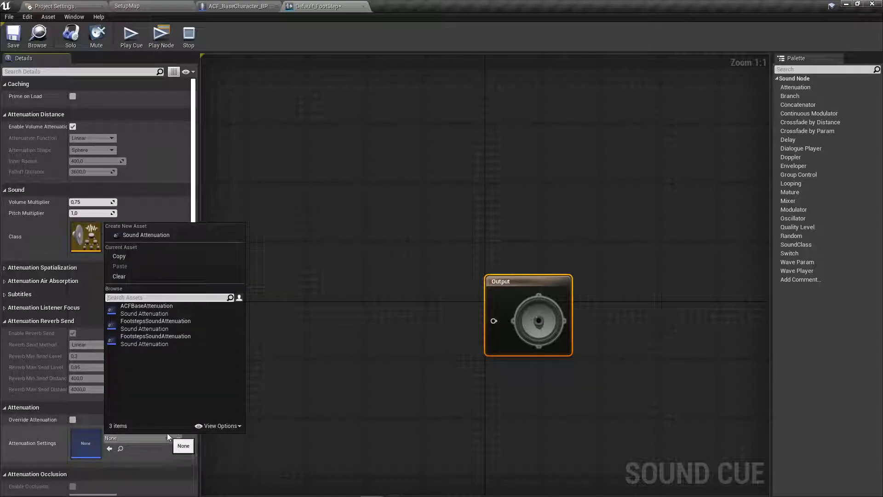
left_click(167, 310)
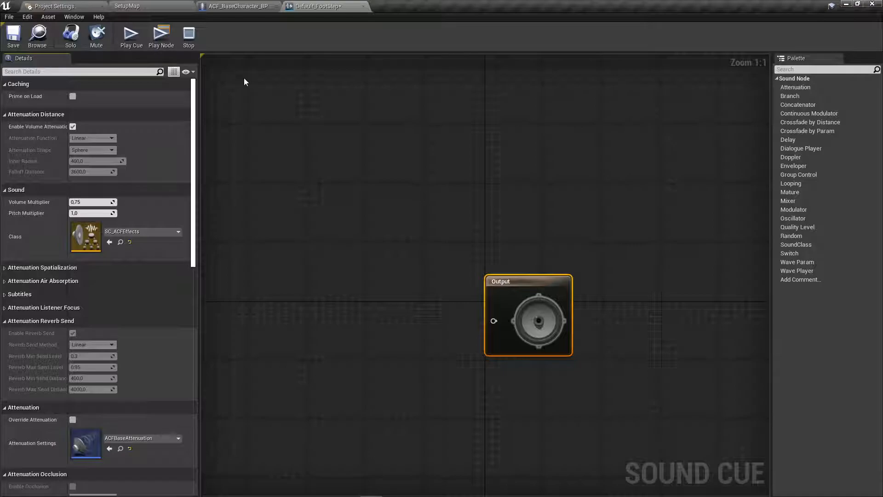
left_click(12, 42)
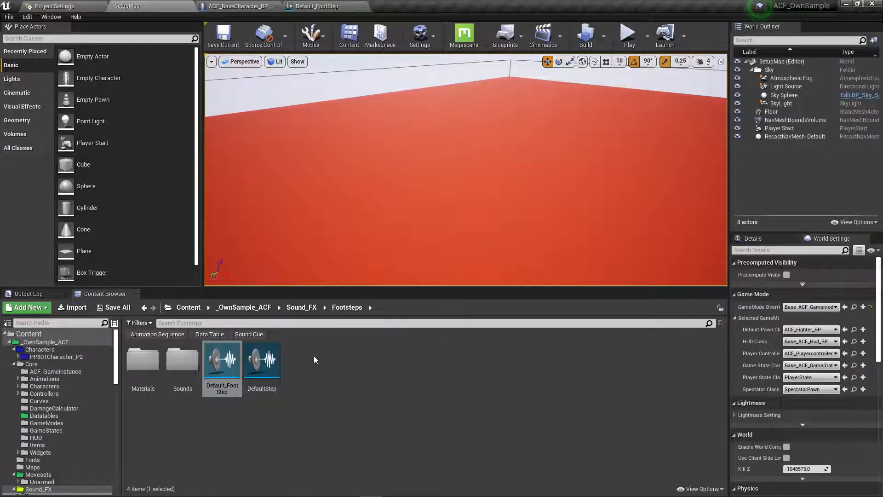
In SetupMap's content browser, open the Sounds/WaveFiles/Footsteps_Mono/Male/Ground folder
double_click(178, 363)
double_click(179, 361)
left_click(142, 357)
double_click(142, 354)
left_click(183, 361)
double_click(182, 361)
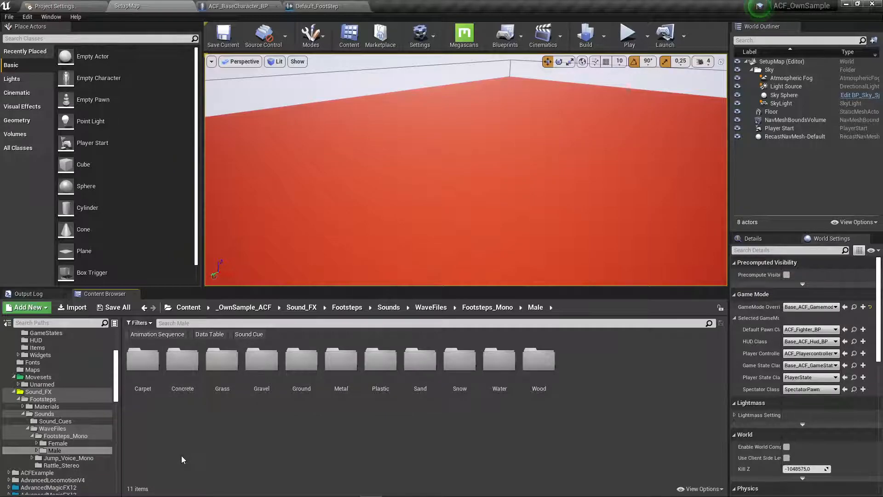
double_click(302, 364)
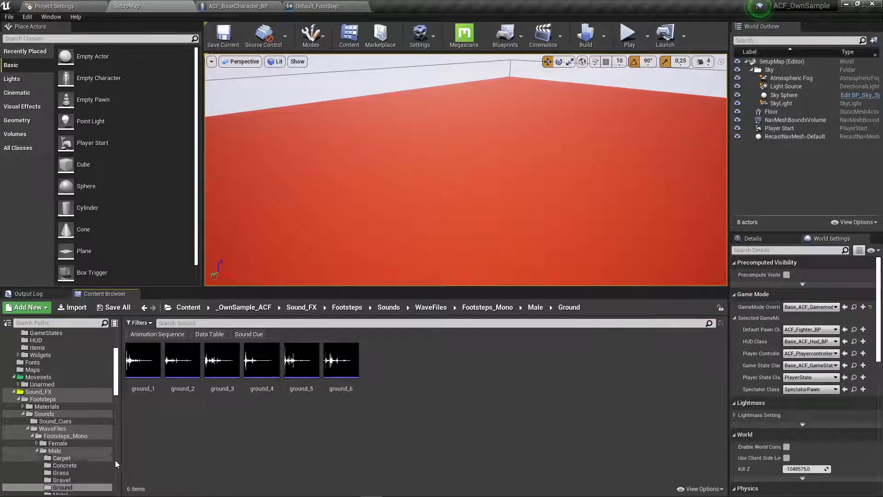
Preview the footstep sound waves ground_1 through ground_6
left_click(143, 360)
left_click(182, 360)
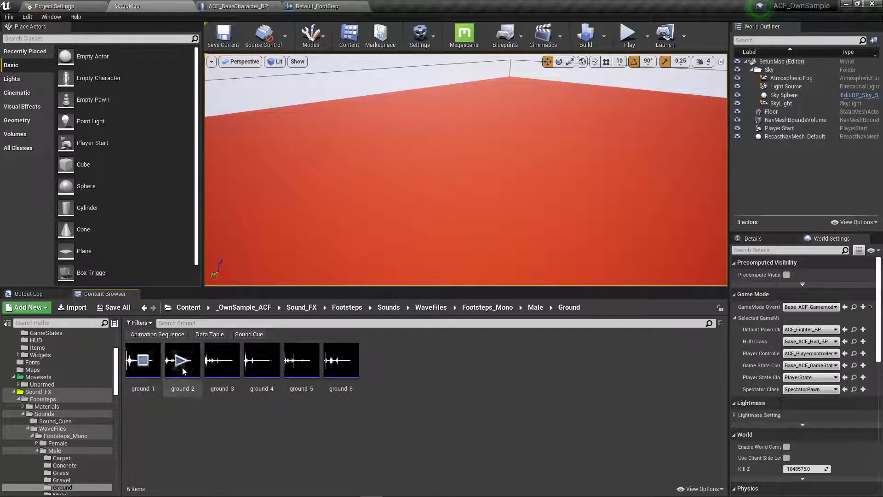
left_click(222, 361)
left_click(262, 360)
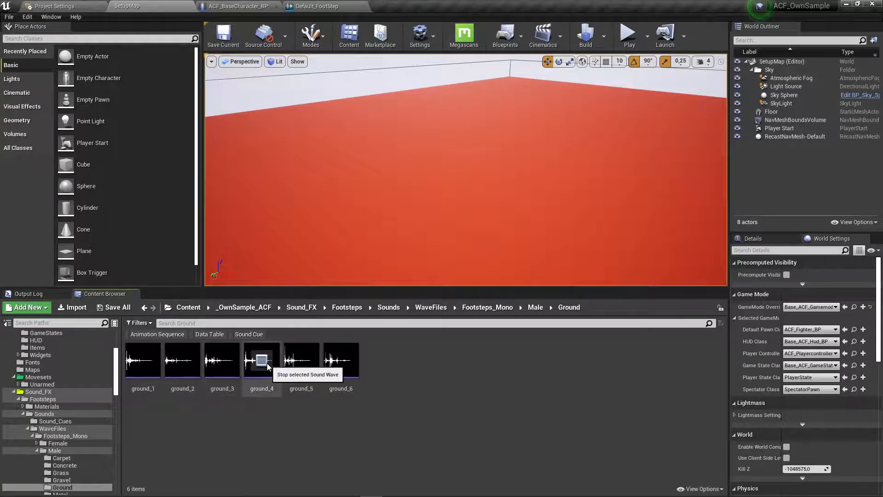
left_click(302, 360)
left_click(340, 360)
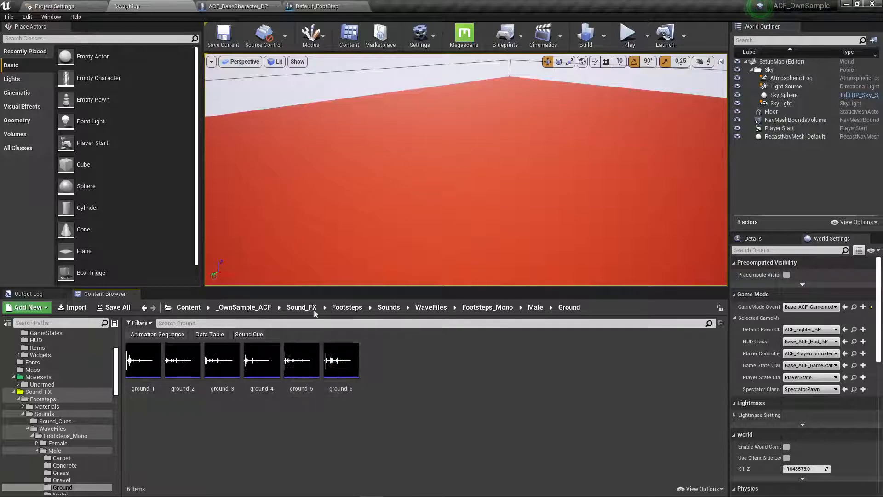
Open the Male footsteps' Concrete folder and preview the sound waves concrete_1 through concrete_3
left_click(534, 307)
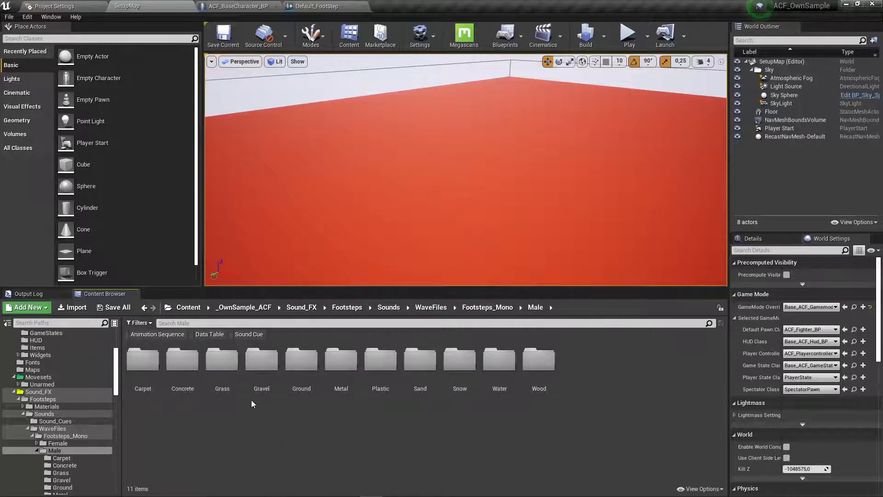
double_click(183, 360)
left_click(147, 361)
left_click(184, 361)
left_click(220, 360)
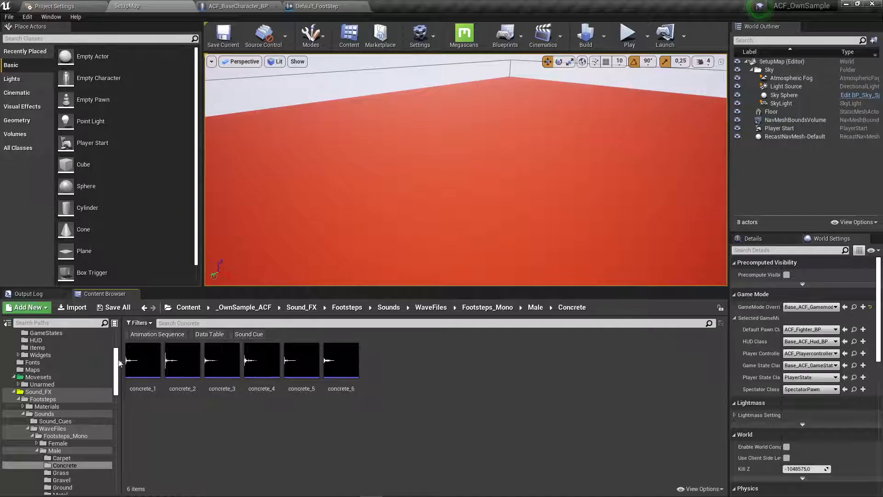
Add the sound waves concrete_1 through concrete_6 to the Default_FootStep sound cue as wave players
left_click(143, 361)
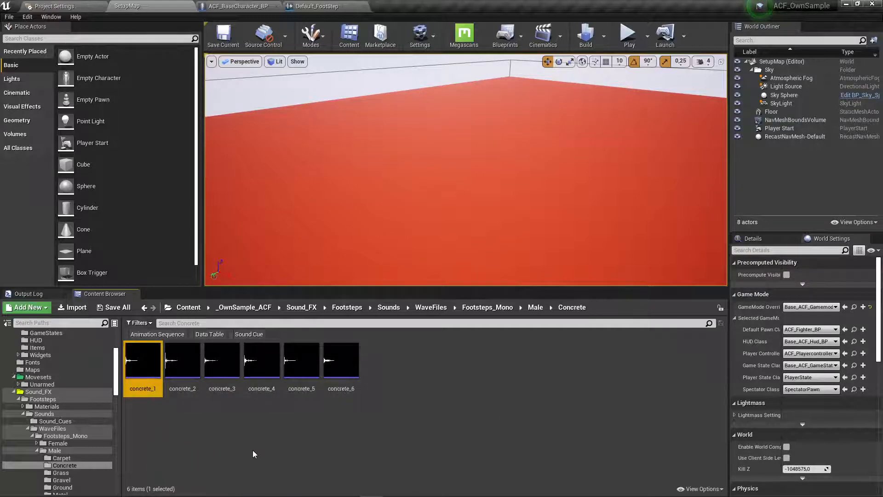
left_click(340, 361, "shift")
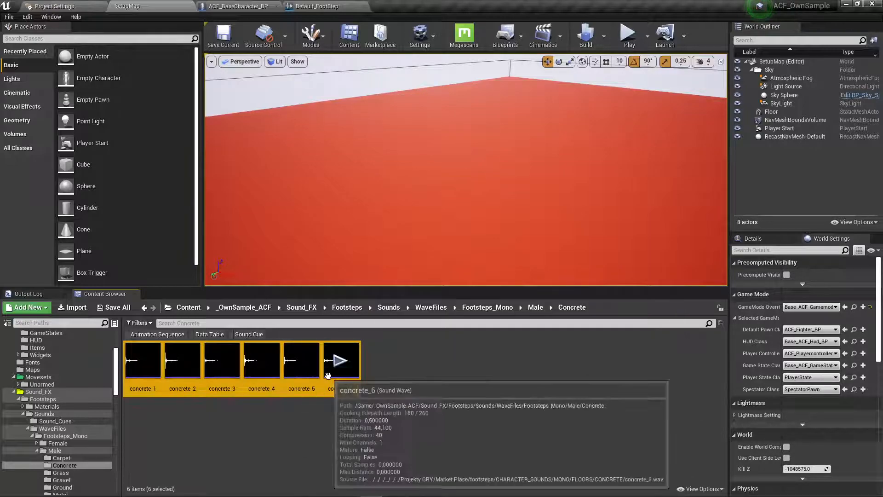
left_click_drag(340, 368, 308, 173)
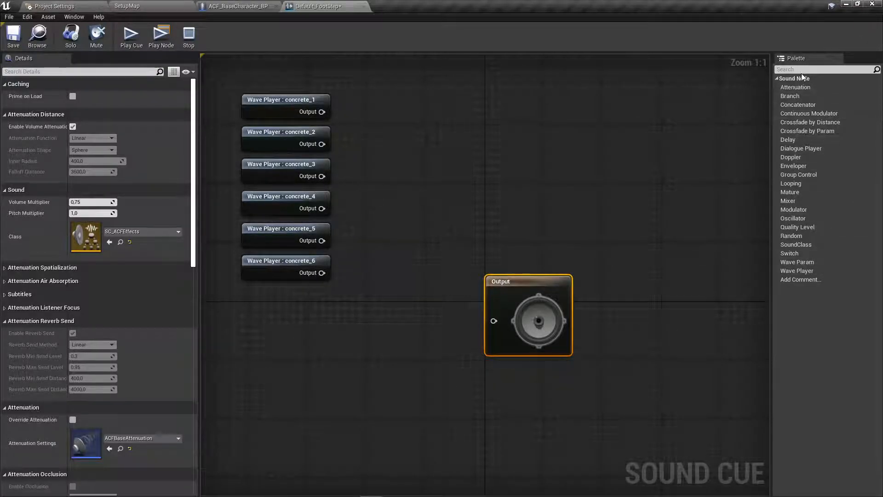
Add a Random node to the sound cue, connect it to the Output node and tidy the node layout
left_click_drag(796, 236, 377, 170)
left_click_drag(544, 277, 713, 143)
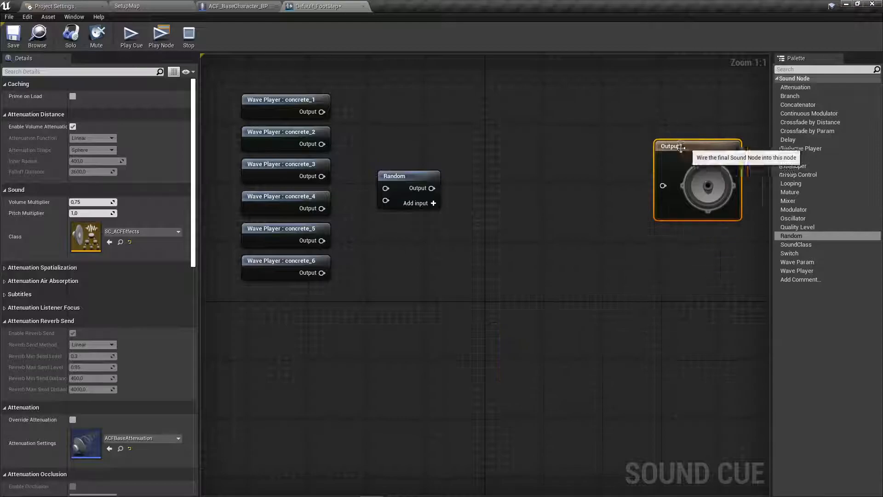
left_click_drag(410, 186, 663, 186)
left_click_drag(680, 148, 661, 139)
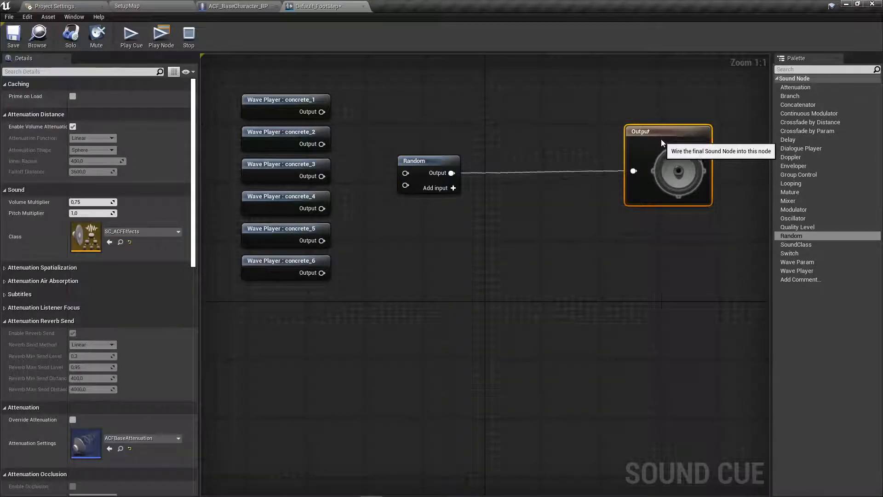
left_click_drag(806, 210, 455, 175)
left_click(554, 173)
key("Delete")
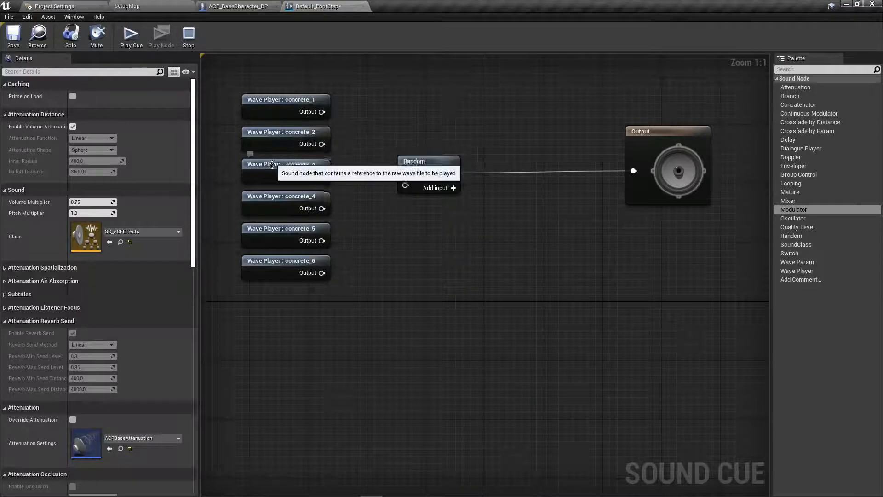
Expand the Random node to six inputs and wire the concrete_1 through concrete_6 wave players into them in order
left_click(443, 192)
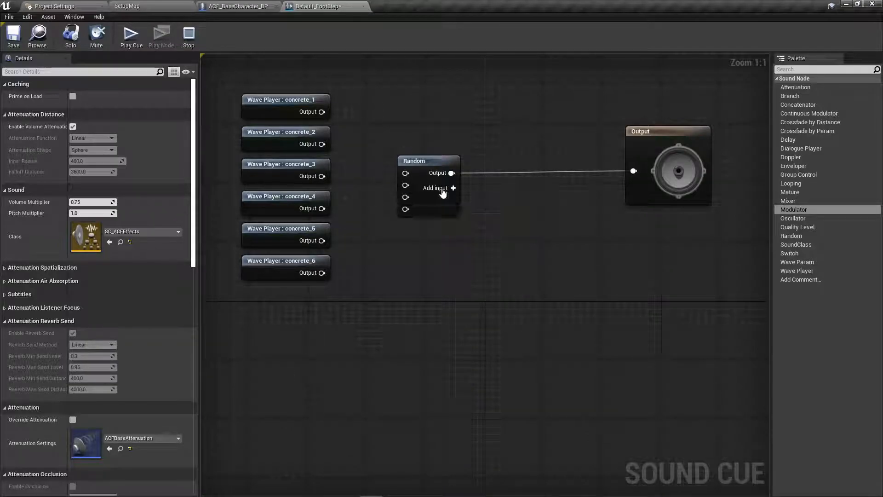
left_click(443, 190)
left_click(442, 191)
left_click_drag(322, 111, 405, 173)
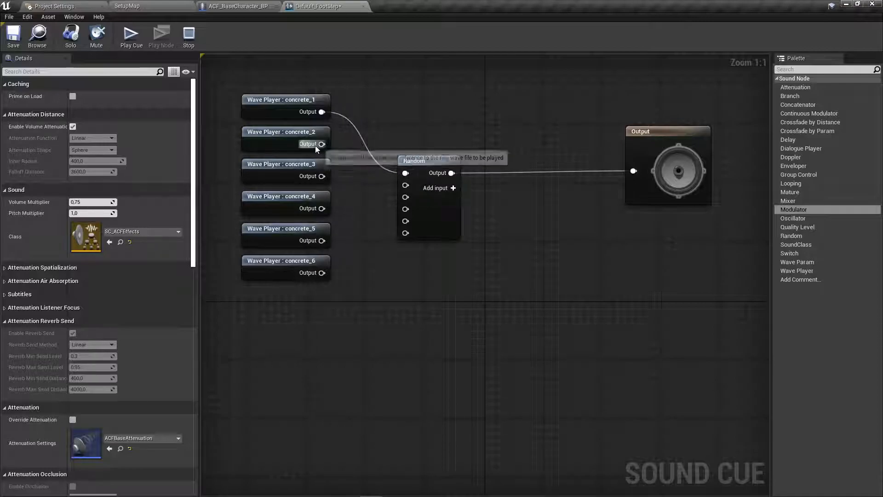
left_click_drag(322, 144, 405, 184)
left_click_drag(321, 176, 406, 202)
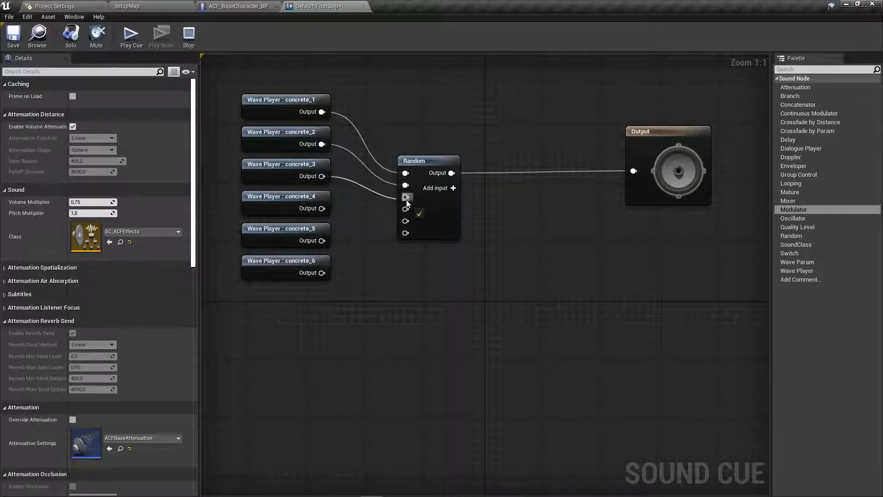
left_click_drag(322, 209, 407, 214)
left_click_drag(322, 241, 405, 223)
left_click_drag(322, 273, 404, 234)
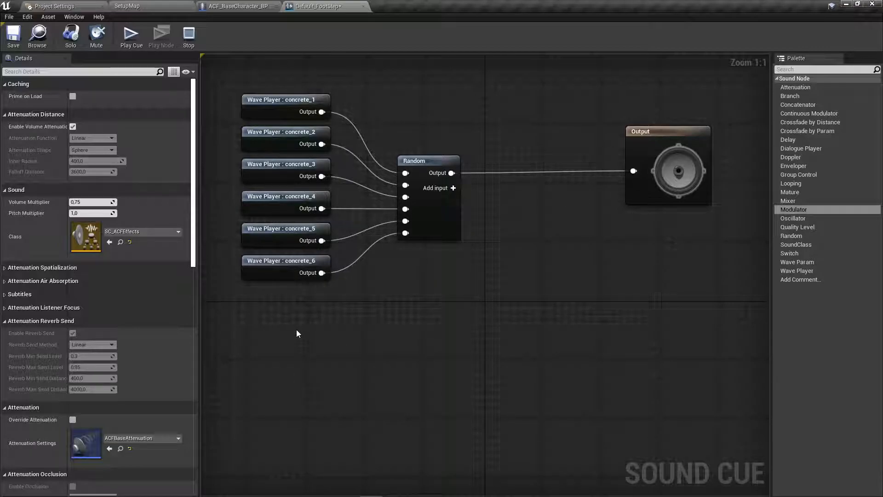
Save the Default_FootStep sound cue and close it
scroll(321, 323, "down", 5)
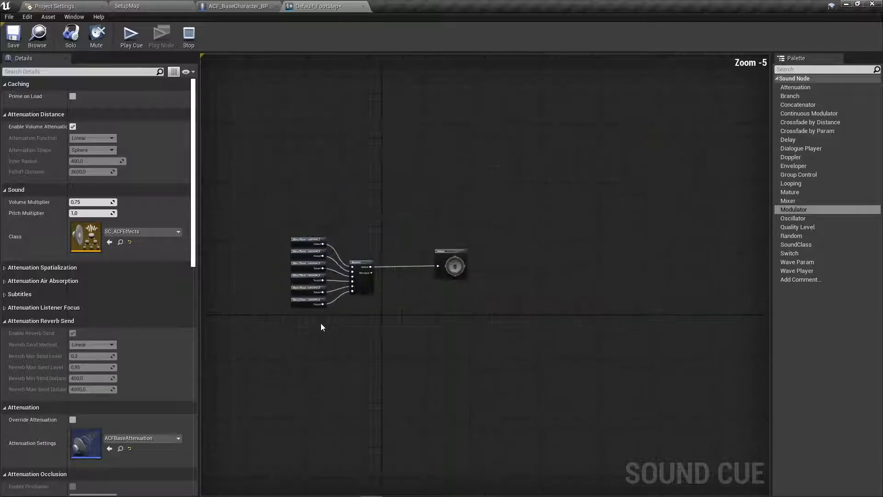
scroll(321, 323, "up", 1)
left_click(21, 36)
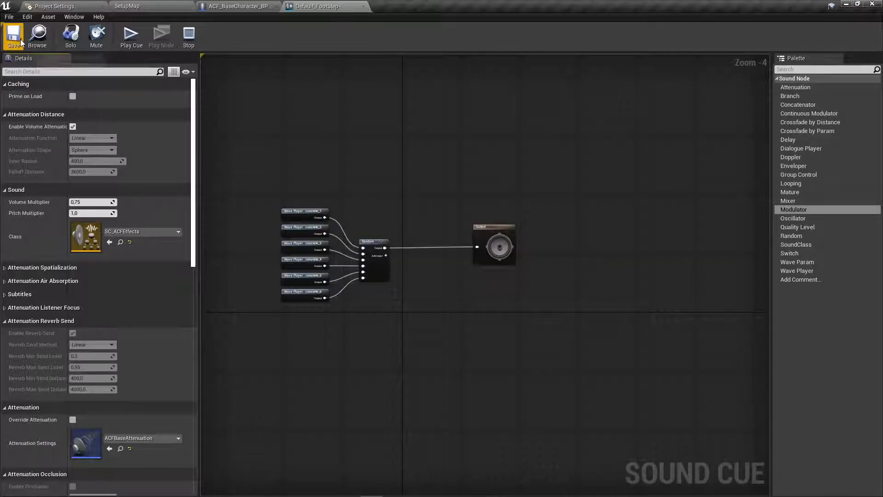
left_click(367, 6)
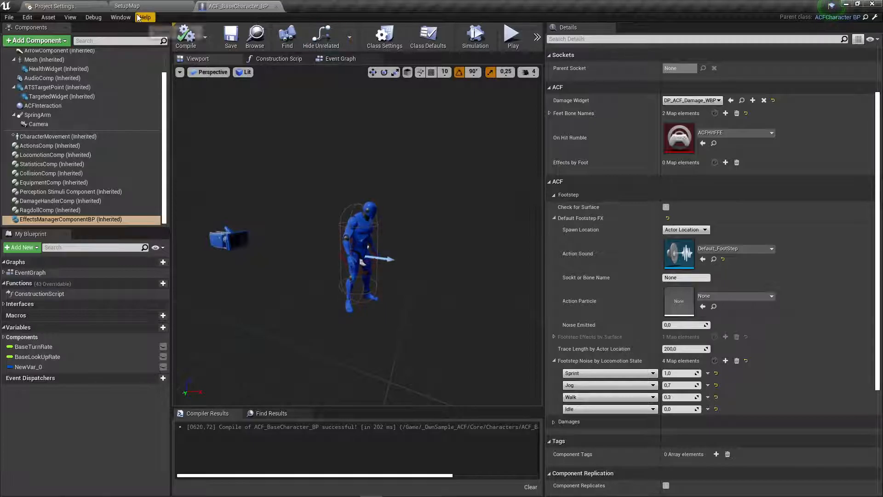
From SetupMap's content browser, open ACF_Fighter_BP in _OwnSample_ACF/Characters/PP801Character_P2
left_click(148, 5)
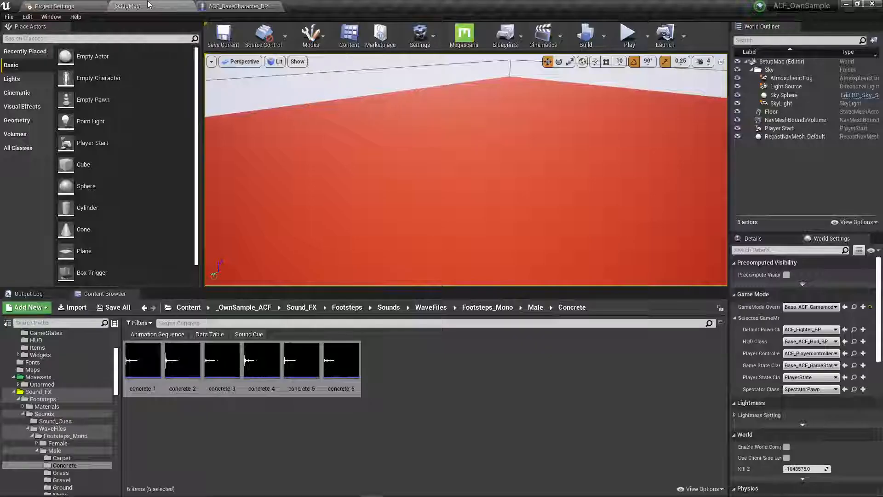
left_click(245, 308)
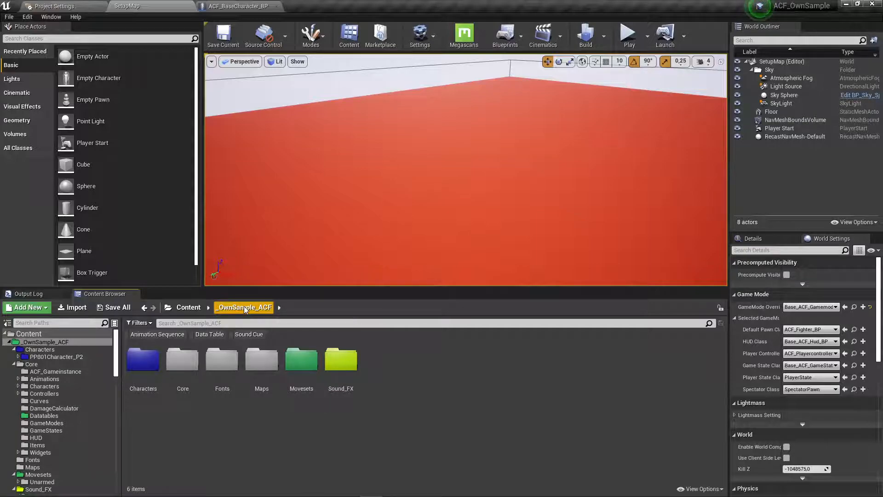
double_click(146, 362)
double_click(149, 364)
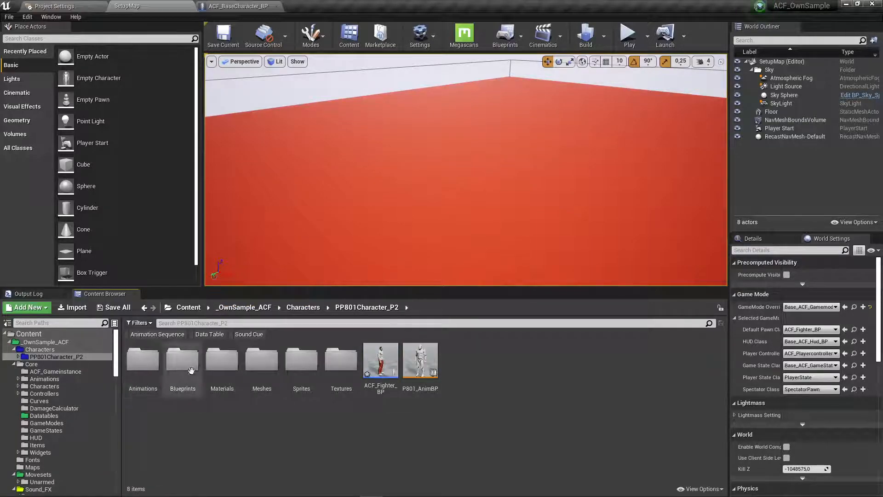
double_click(390, 381)
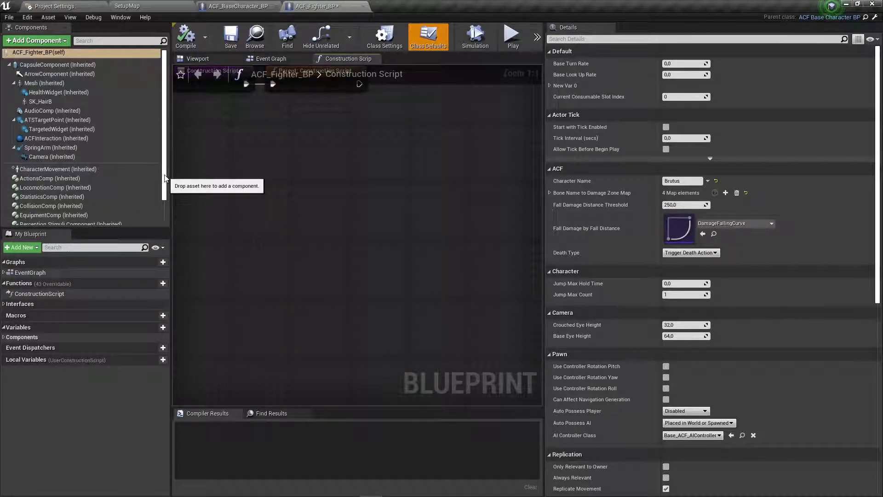
Compare EffectsManagerComponentBP's Feet Bone Names in ACF_Fighter_BP with those in ACF_BaseCharacter_BP
scroll(165, 216, "down", 3)
left_click(78, 220)
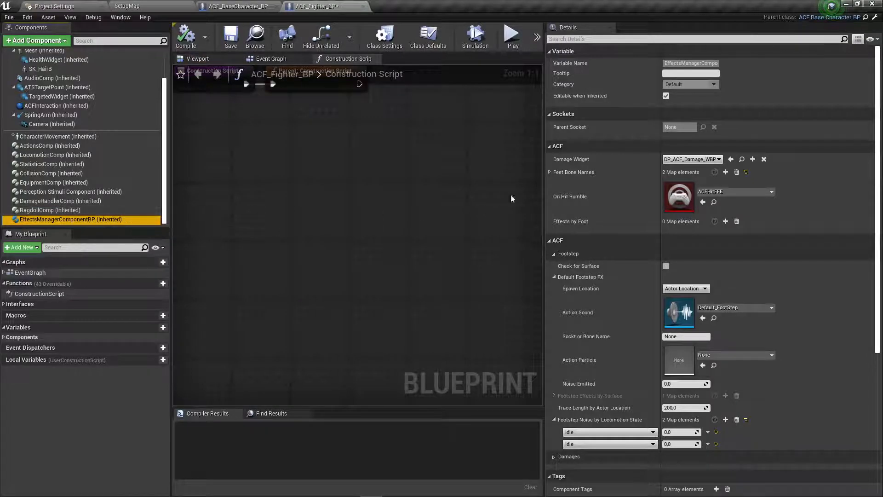
left_click(550, 172)
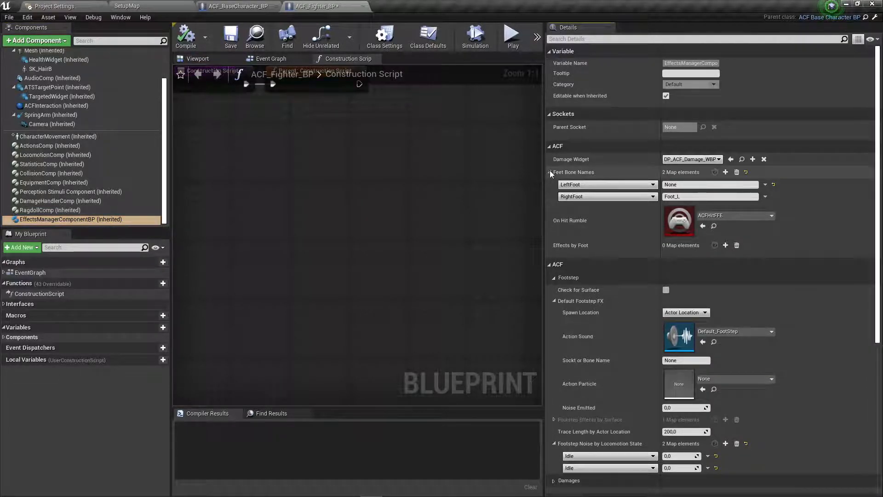
left_click(278, 11)
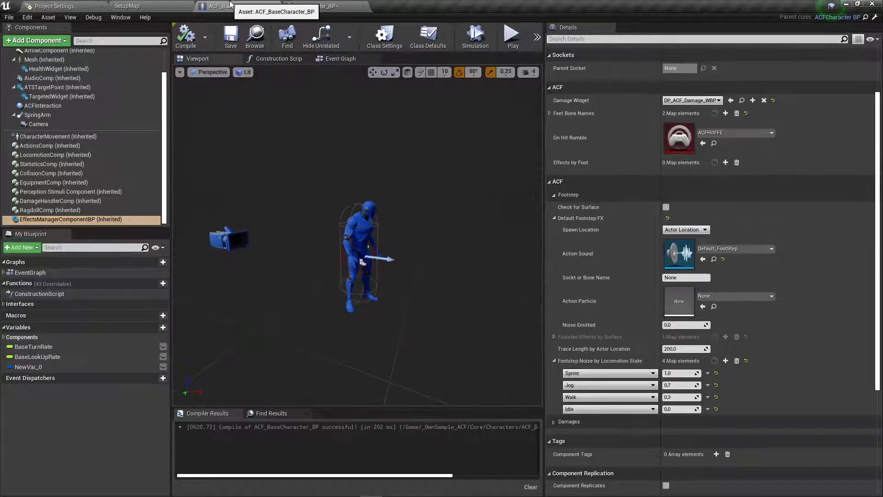
left_click(550, 113)
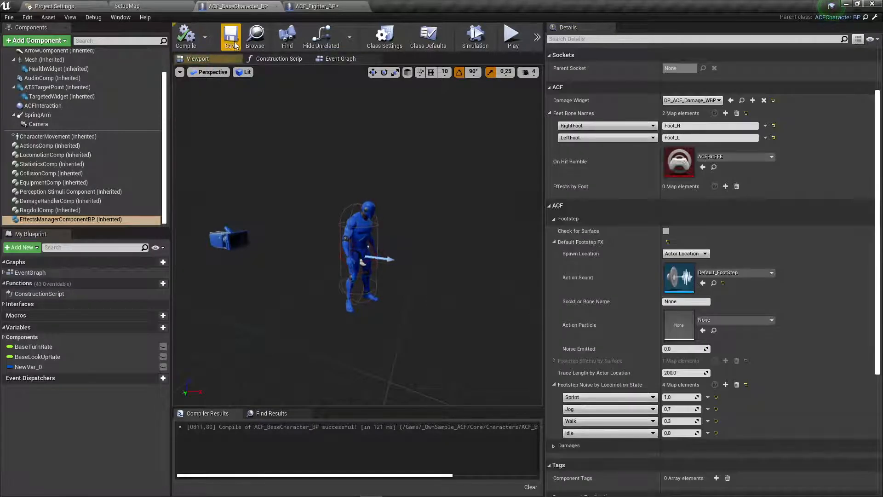
left_click(316, 6)
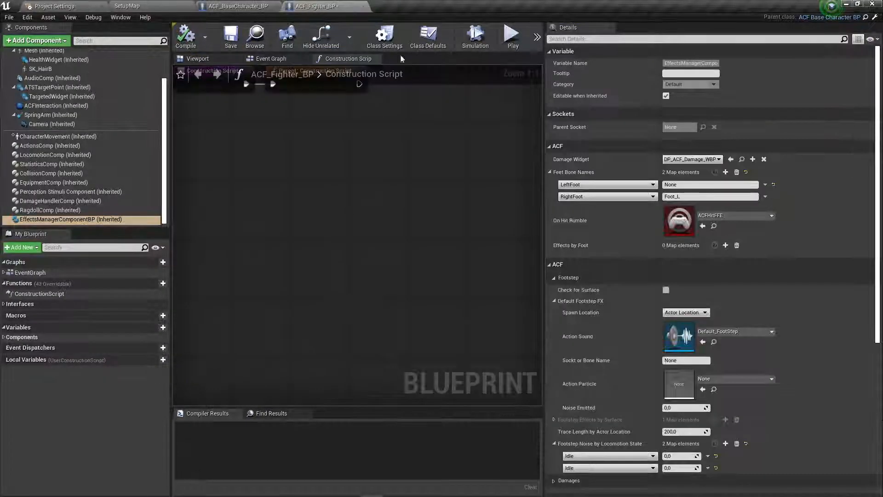
Reset Feet Bone Names and Footstep Noise by Locomotion State to their inherited values in ACF_Fighter_BP, then compile and save it
left_click(745, 172)
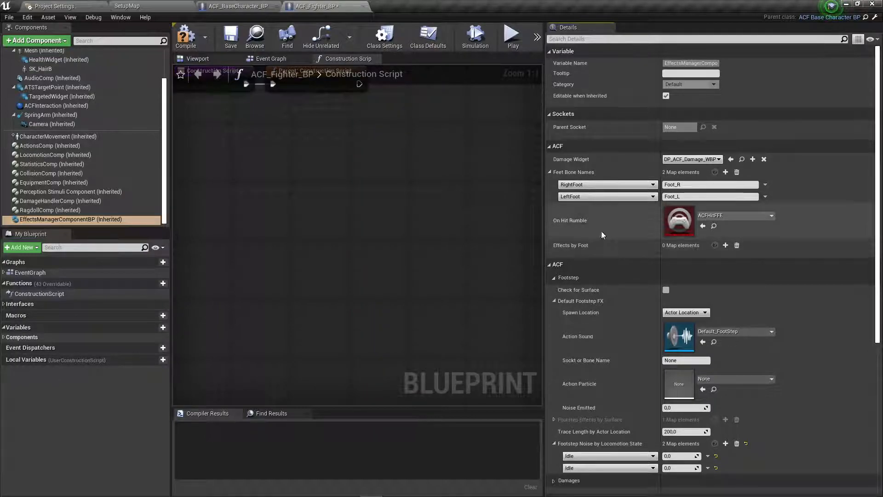
left_click(549, 172)
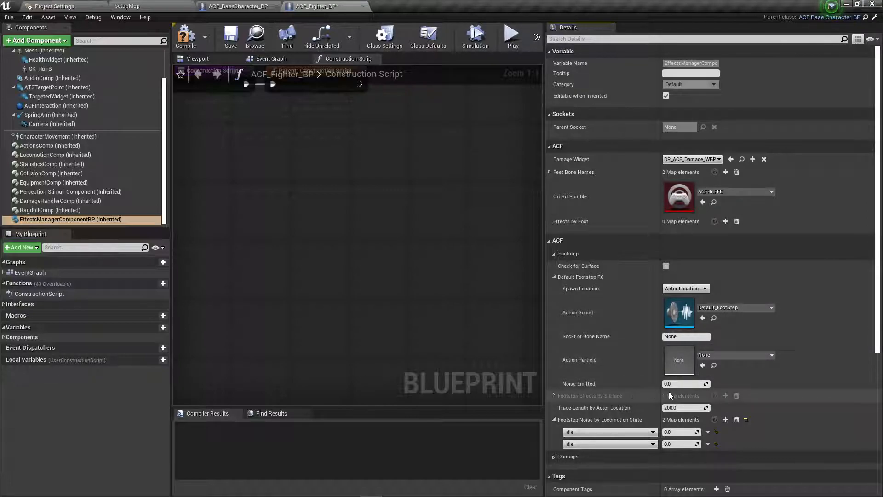
scroll(685, 389, "down", 1)
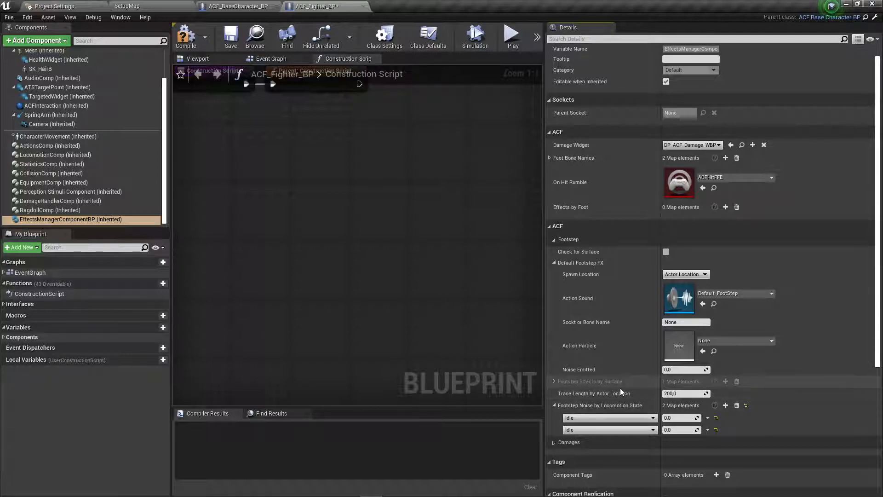
left_click(746, 405)
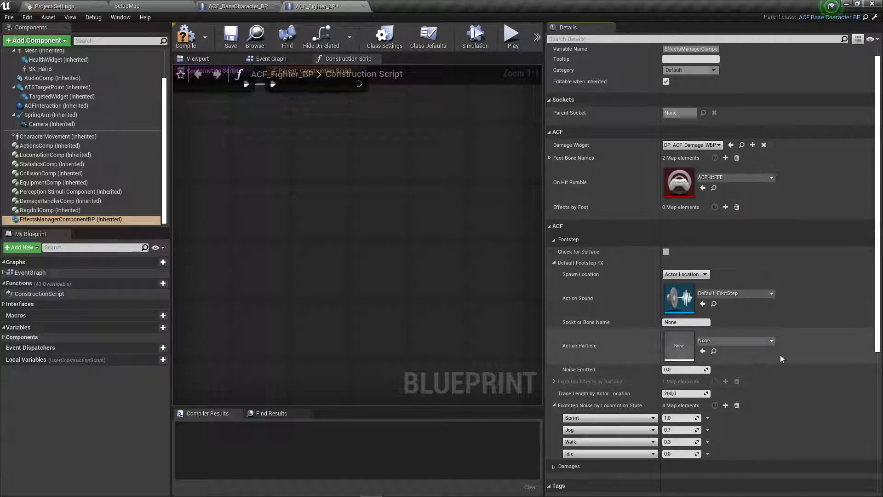
left_click(188, 42)
left_click(231, 36)
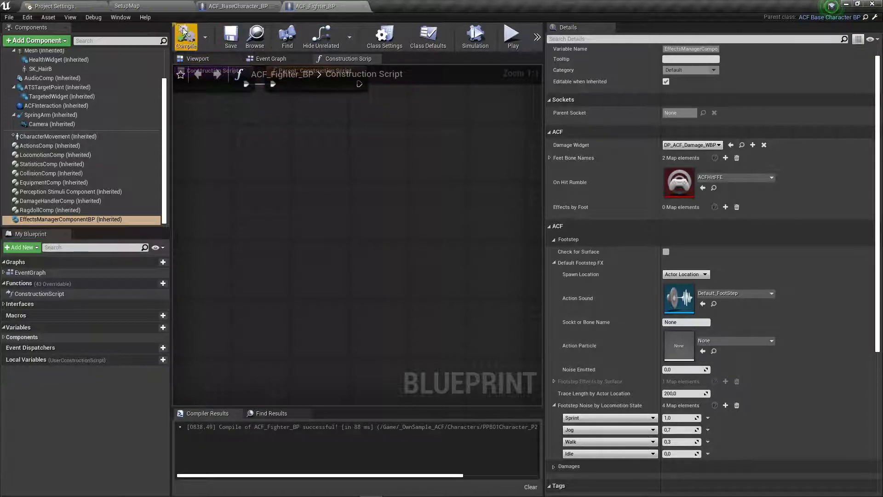
Play SetupMap in the editor, run the character back and forth to test the footstep sounds, and stop the session
left_click(134, 6)
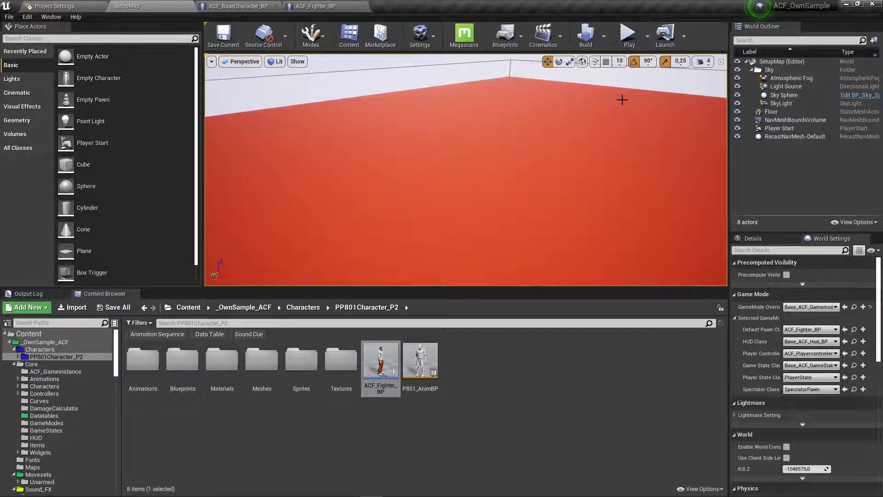
left_click(630, 37)
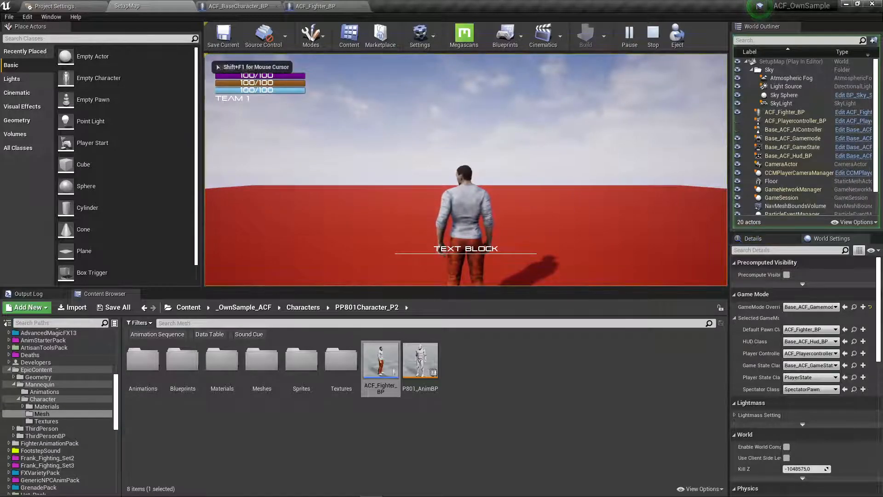
key("w")
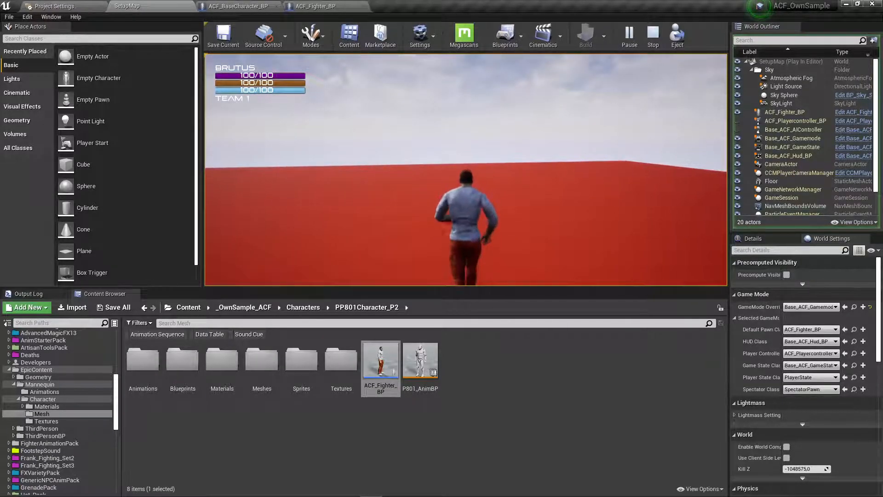
key("s")
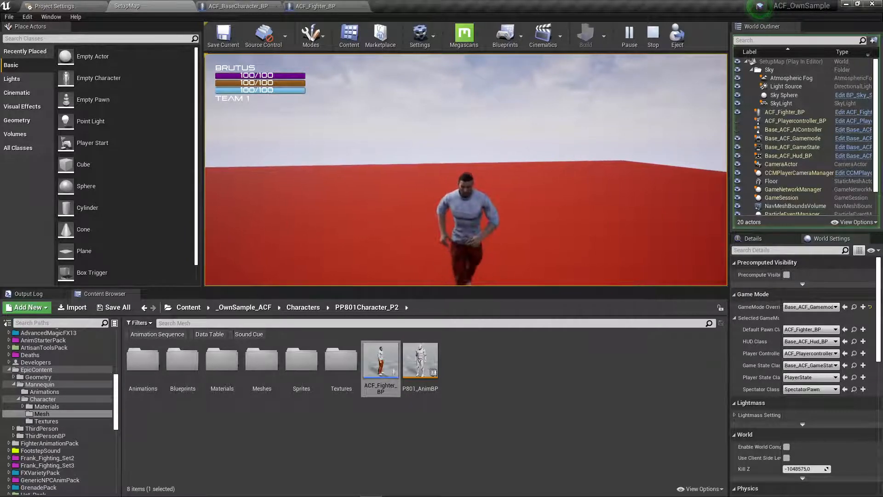
key("w")
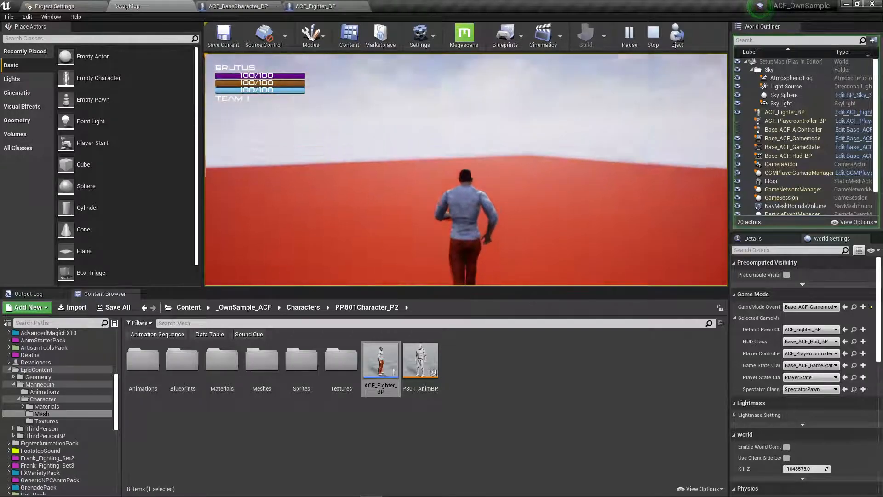
key("Escape")
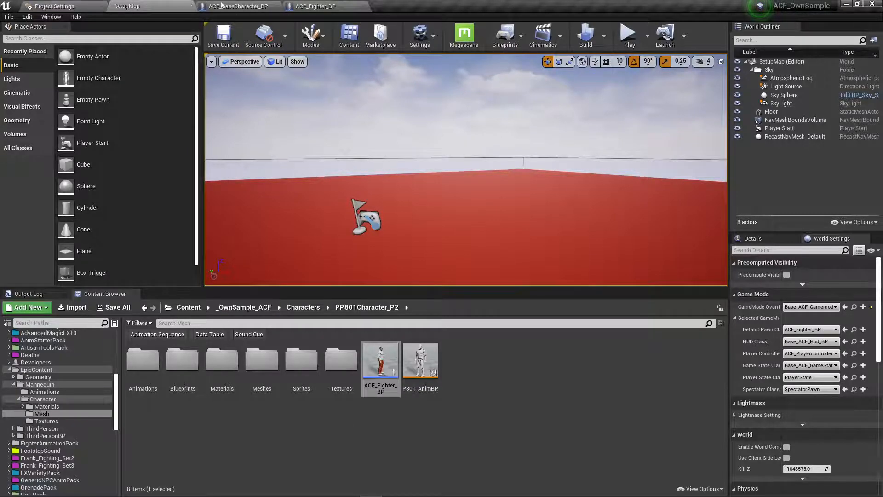
Open P801_AnimBP, collapse its Movesets map and widen the property area to review the animation blueprint
double_click(428, 375)
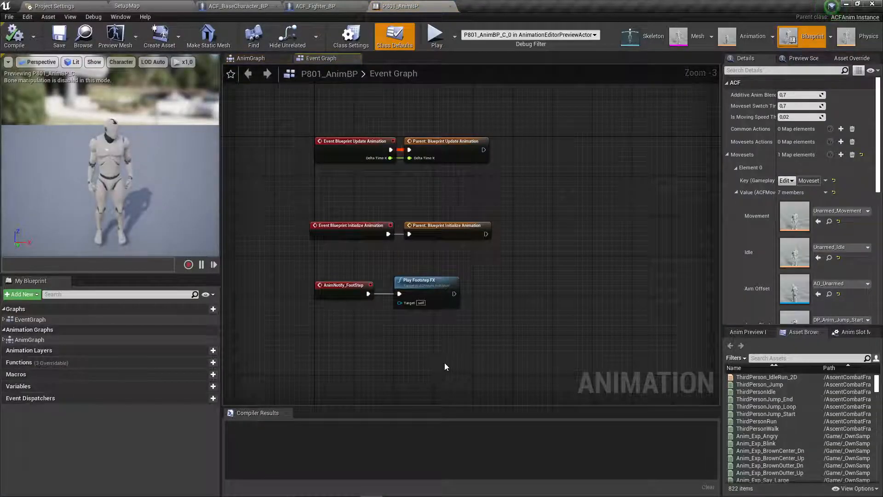
left_click(729, 155)
left_click_drag(720, 168, 565, 169)
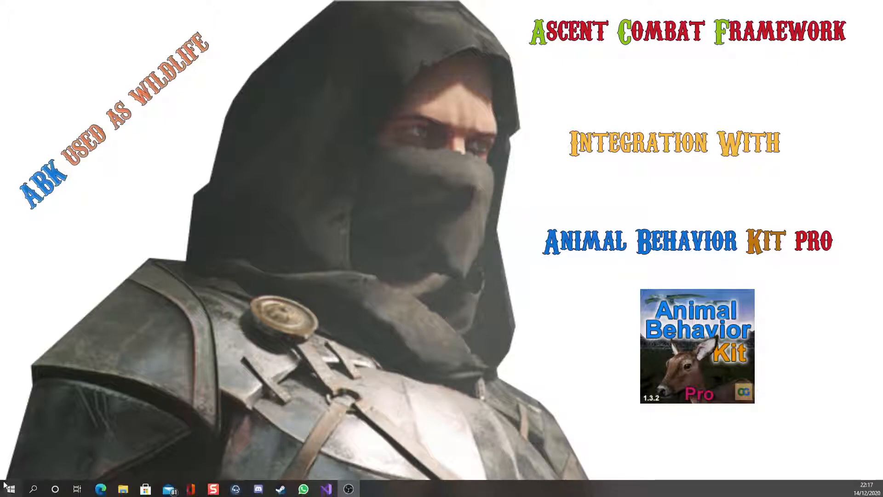
Open the 4.25 ACFExample project from the Epic Games Launcher library without restoring the previously open asset editors
left_click(10, 488)
left_click(181, 280)
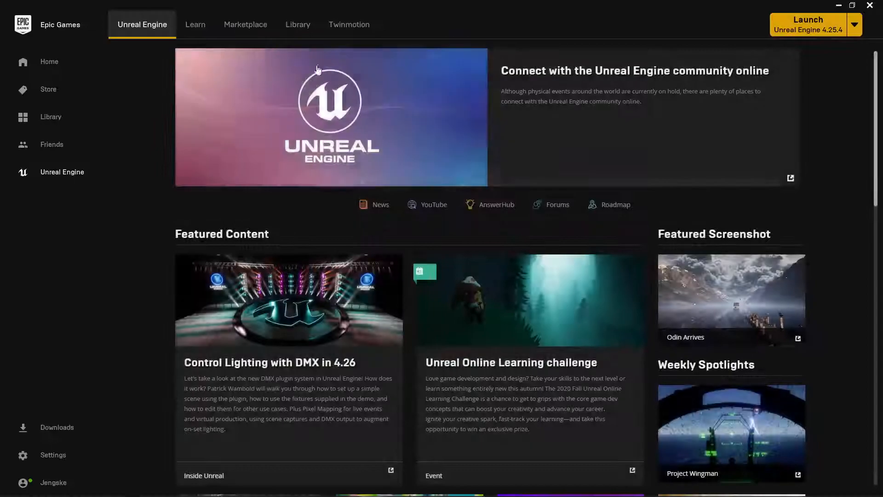
left_click(291, 27)
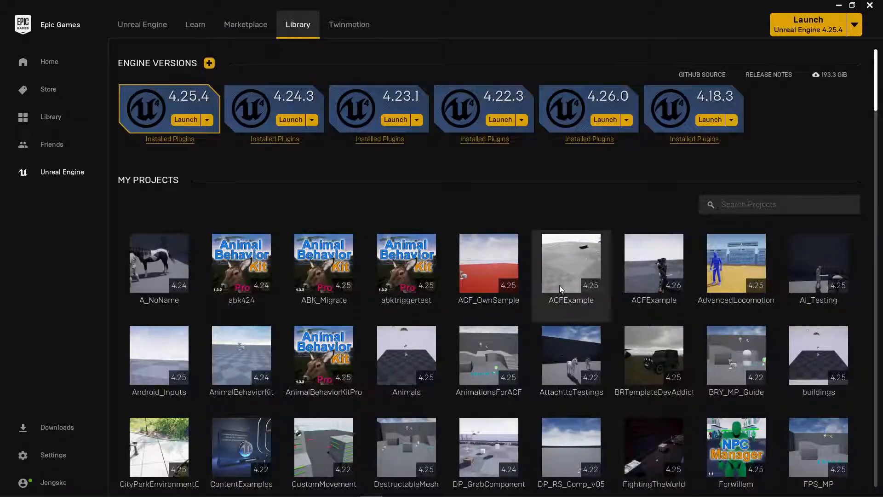
double_click(559, 285)
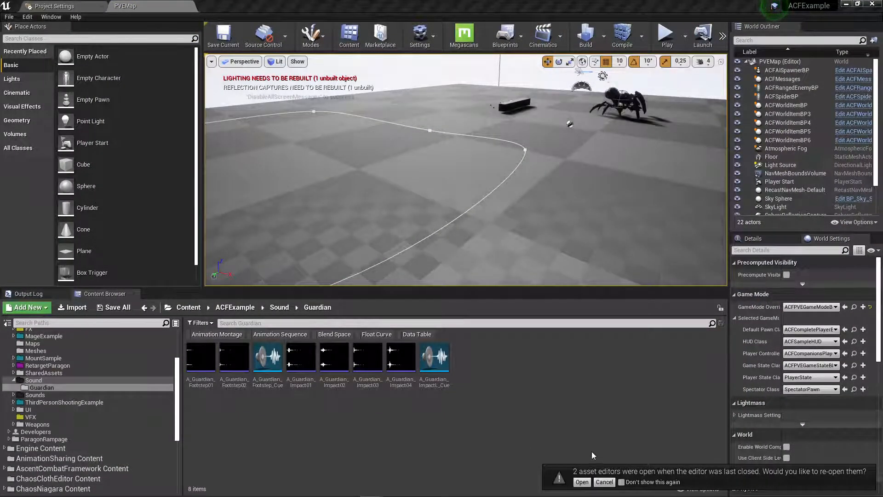
left_click(604, 481)
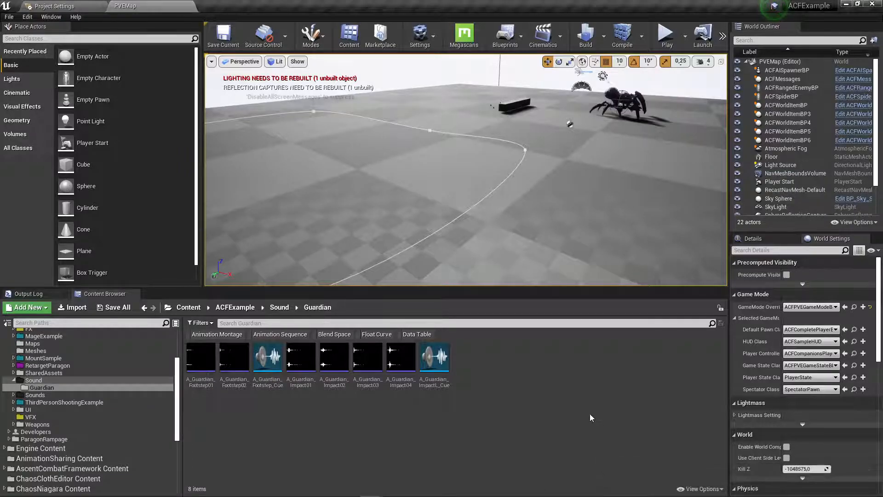
Open ACFSampleAnimInstanceBP from the ACFExample folder, show its class defaults with Movesets collapsed, and widen the property area
left_click(235, 307)
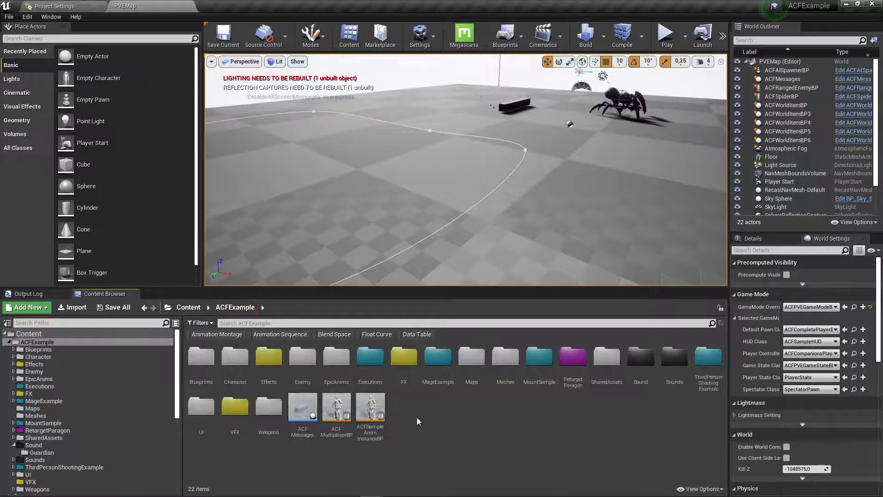
left_click(366, 422)
double_click(366, 422)
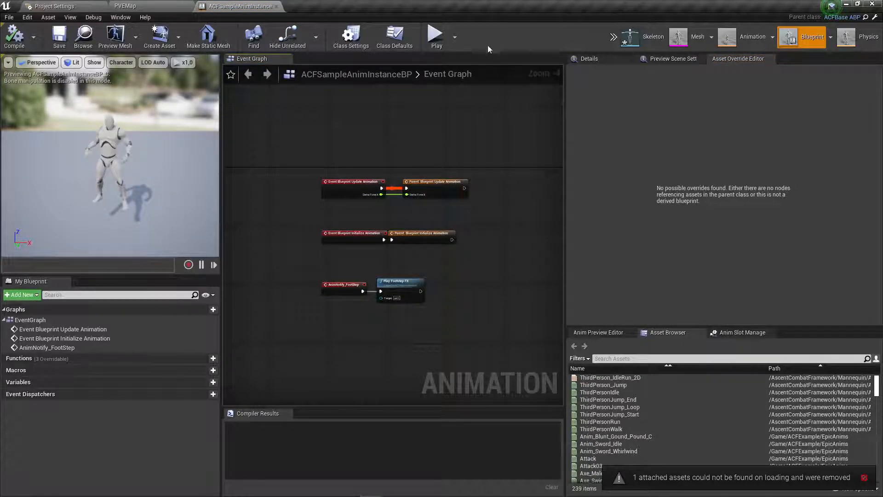
left_click(395, 37)
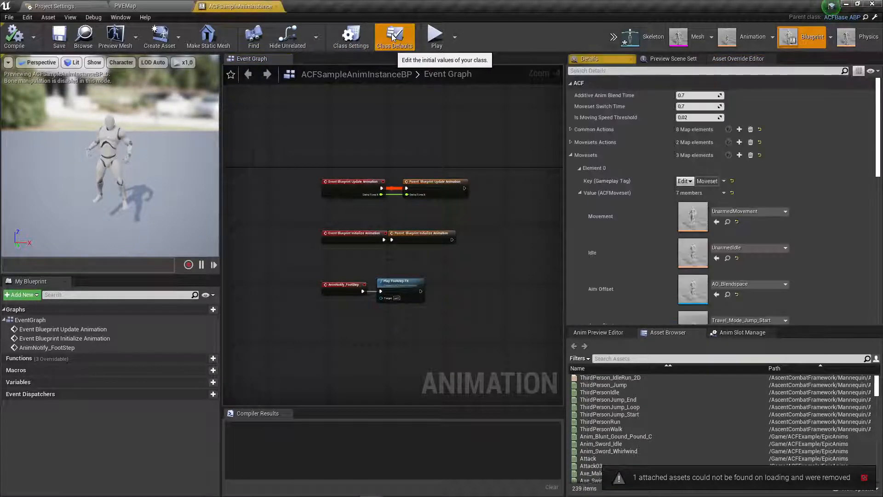
left_click(571, 155)
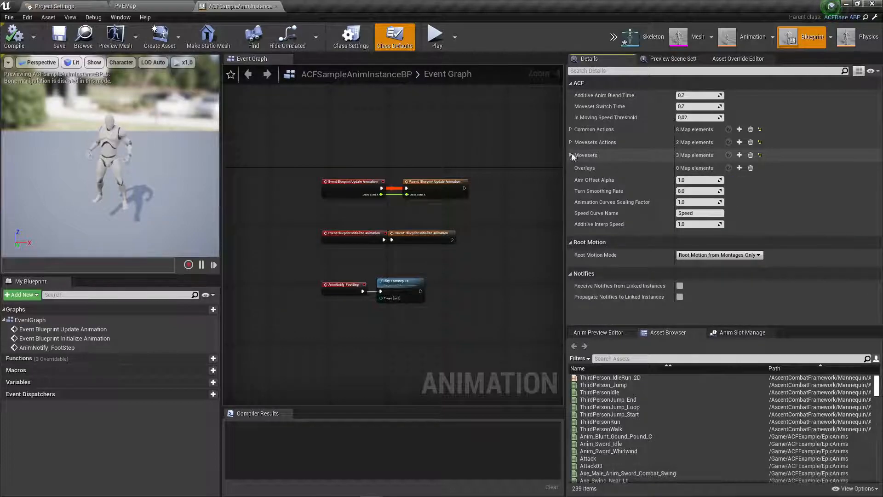
left_click_drag(565, 160, 526, 162)
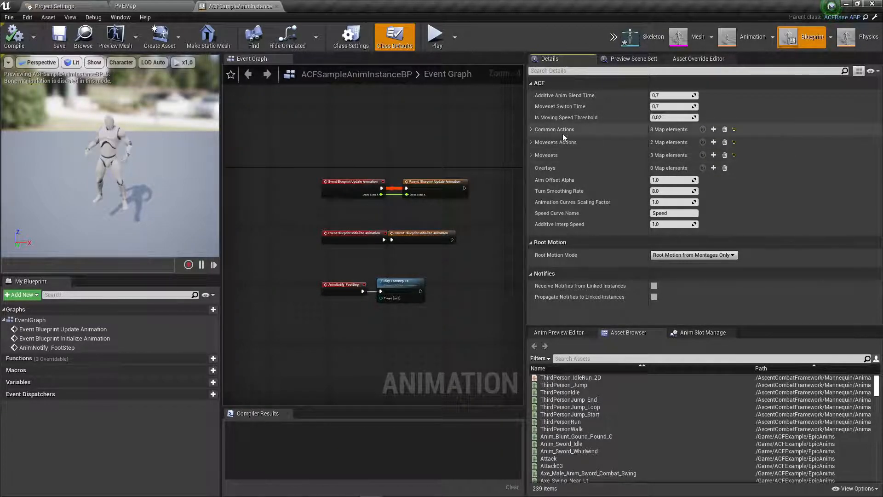
Examine the Common Actions map in ACFSampleAnimInstanceBP, checking the gameplay tags of Elements 0 to 4 and Element 0's action state
left_click(530, 129)
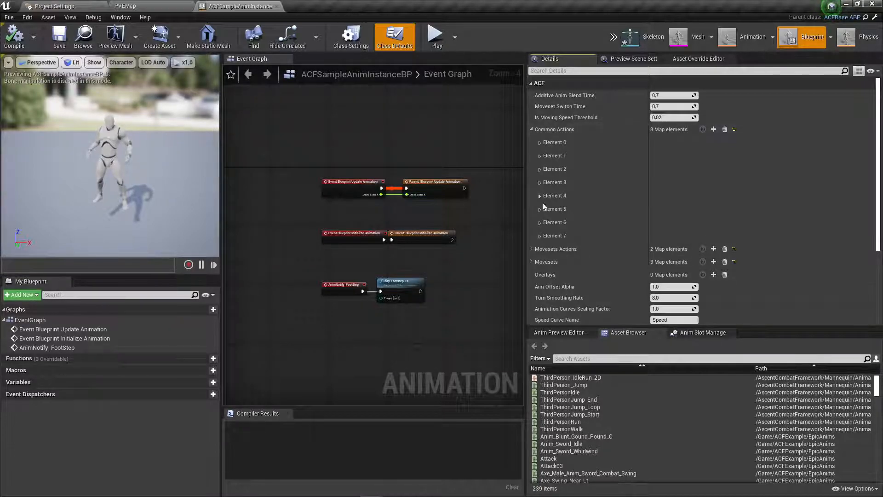
left_click(539, 143)
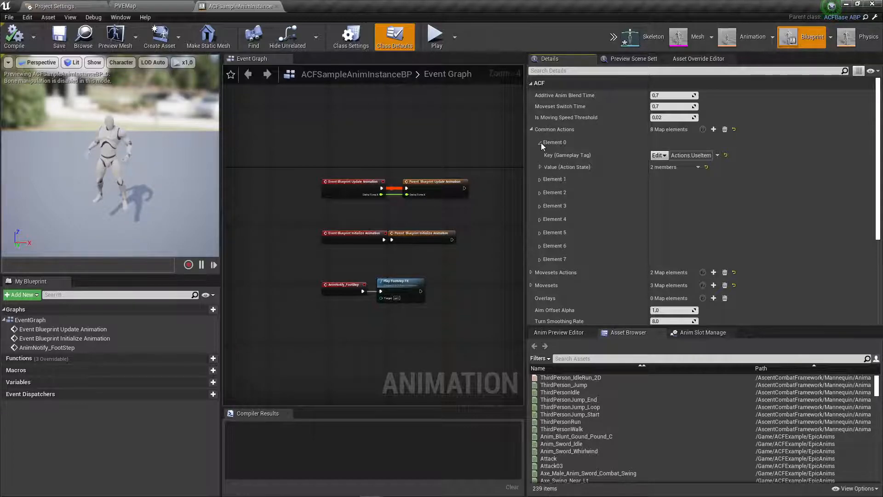
left_click(540, 179)
left_click(540, 180)
left_click(540, 181)
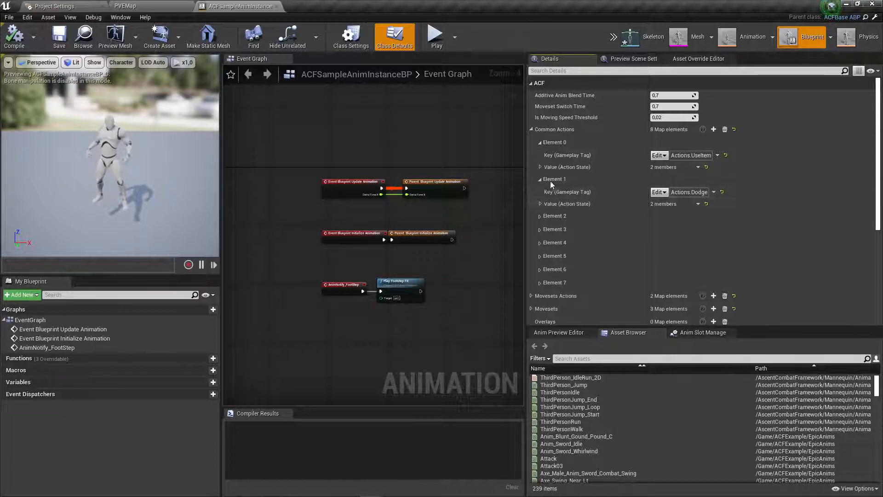
left_click(539, 215)
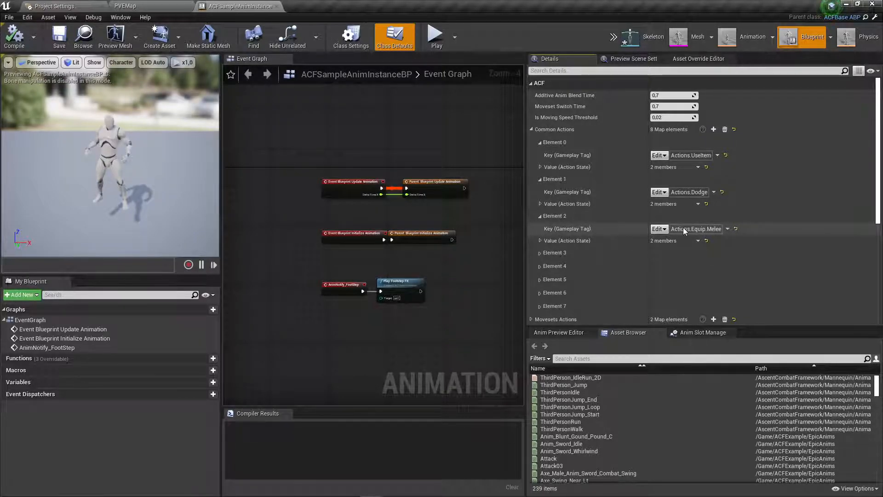
left_click(540, 216)
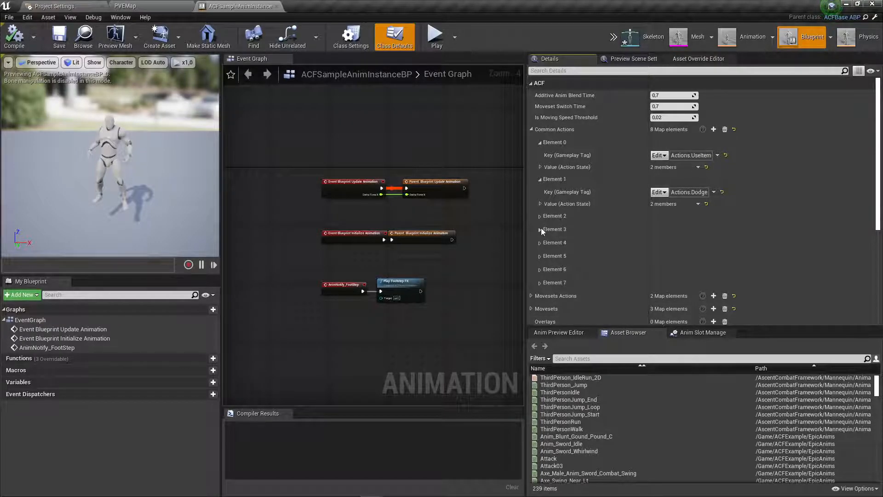
left_click(540, 230)
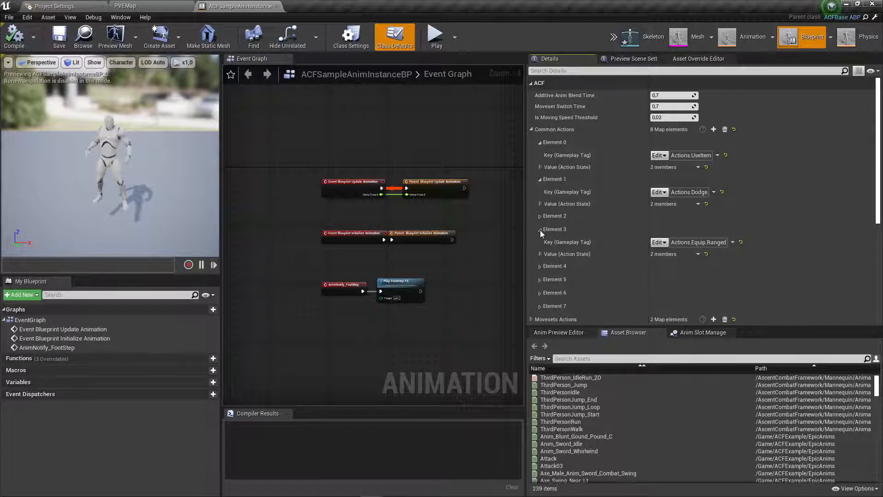
left_click(540, 229)
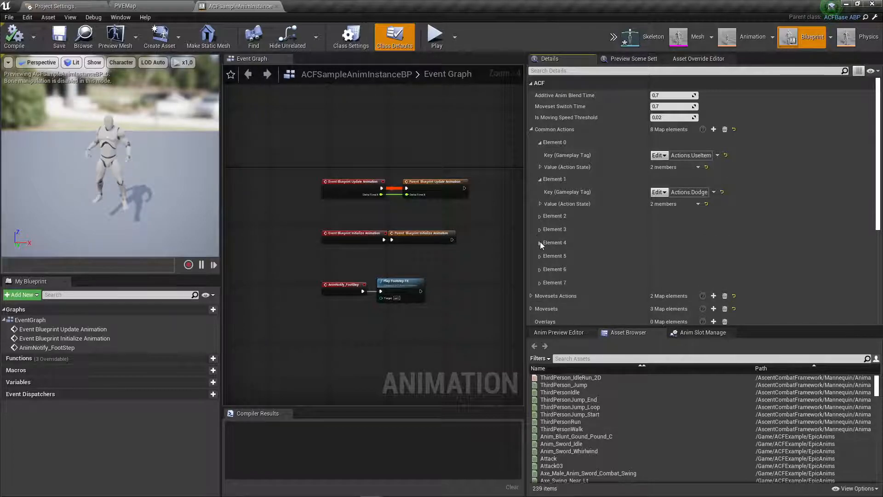
left_click(540, 242)
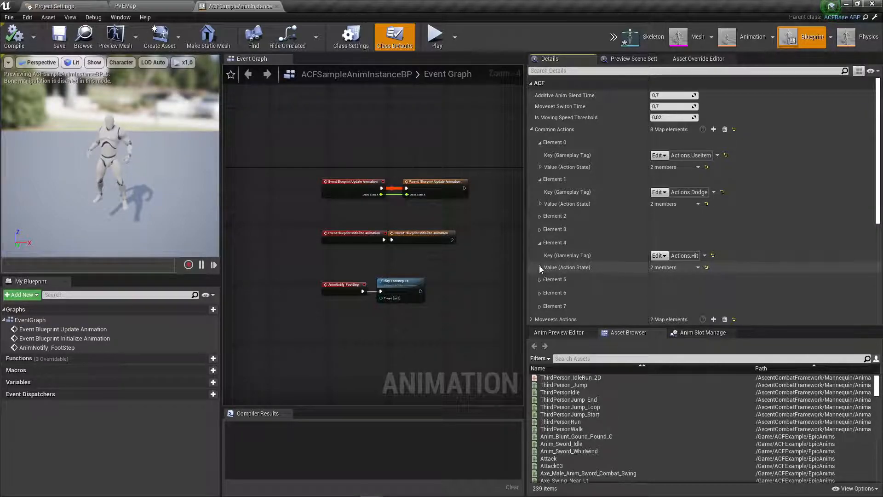
left_click(541, 167)
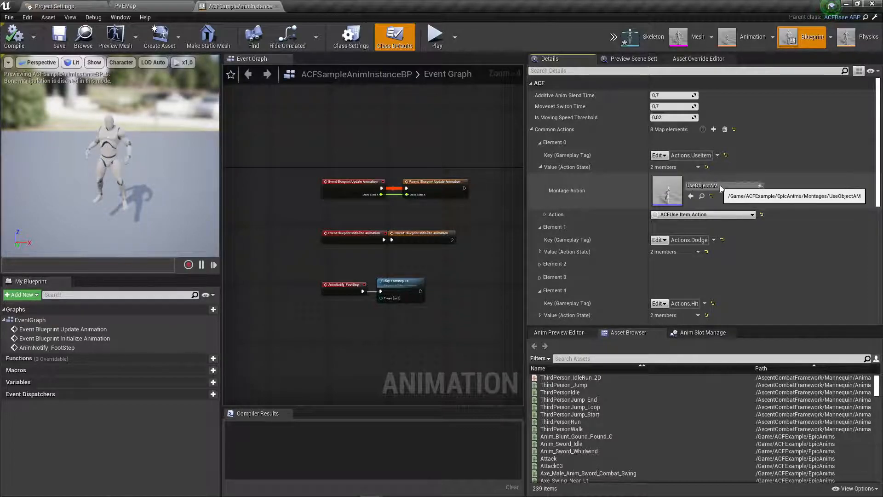
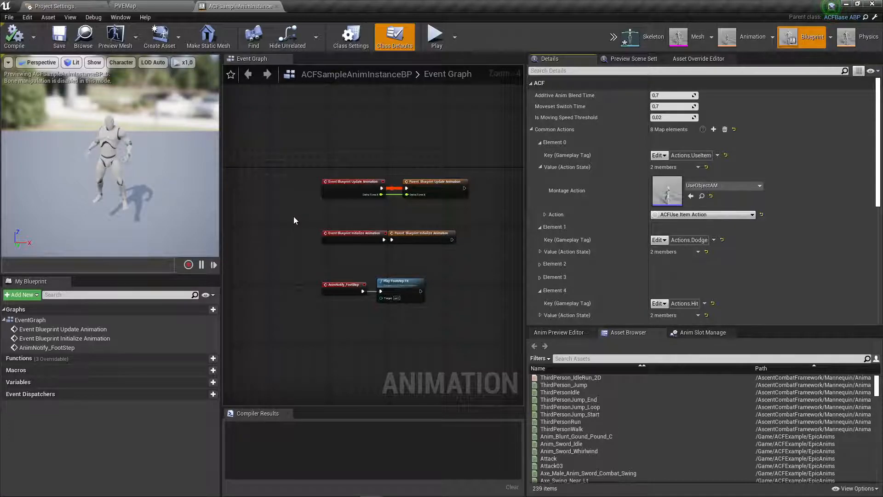
left_click(540, 291)
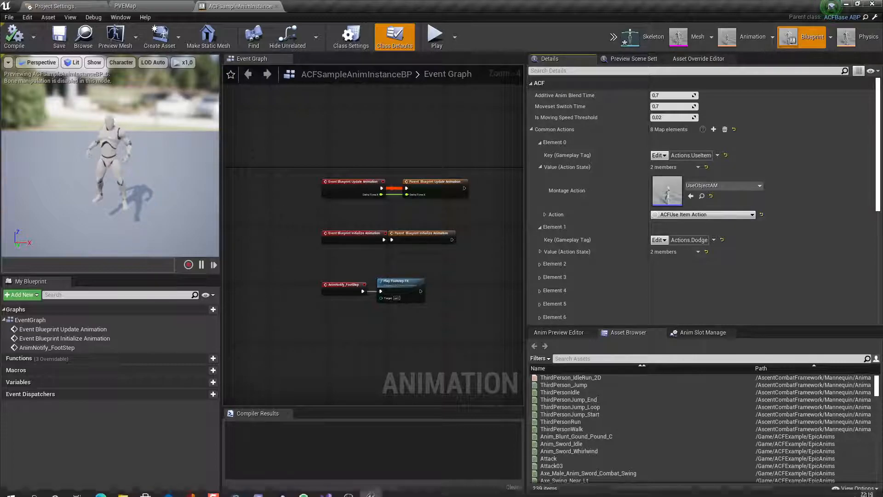
Switch to Google Chrome and bring up the Ascent Combat Framework Documentation
left_click(11, 487)
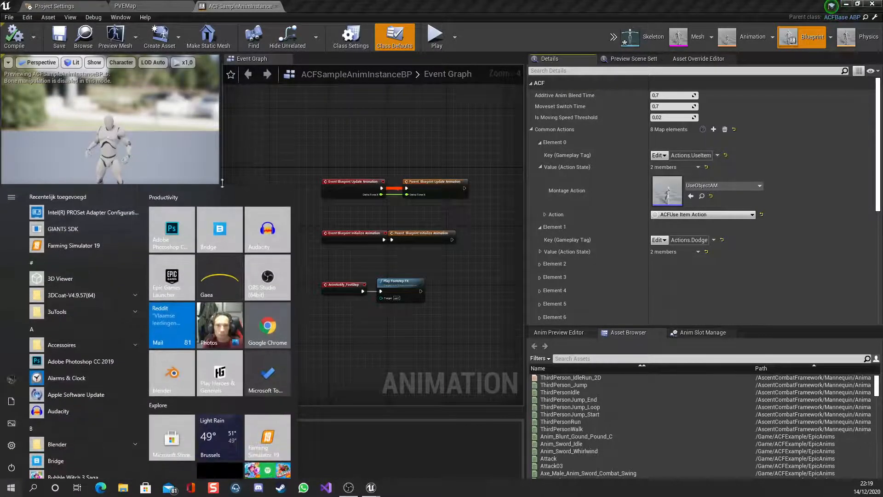
left_click(277, 336)
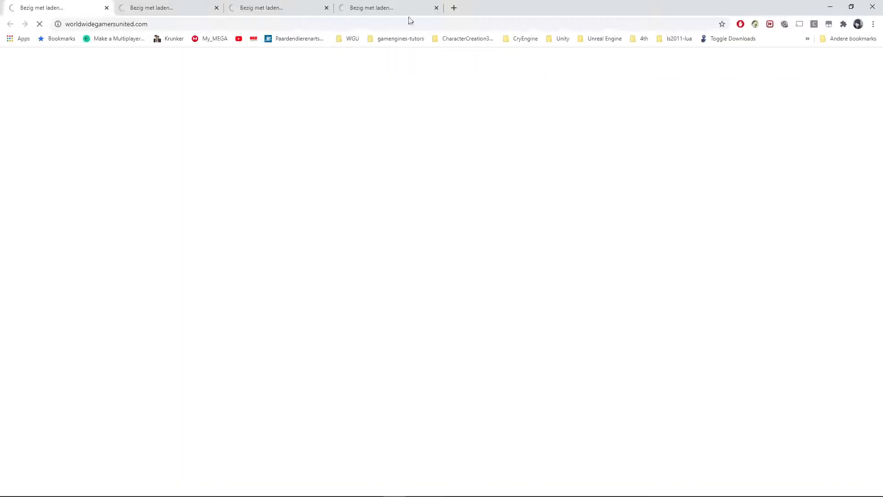
left_click(440, 241)
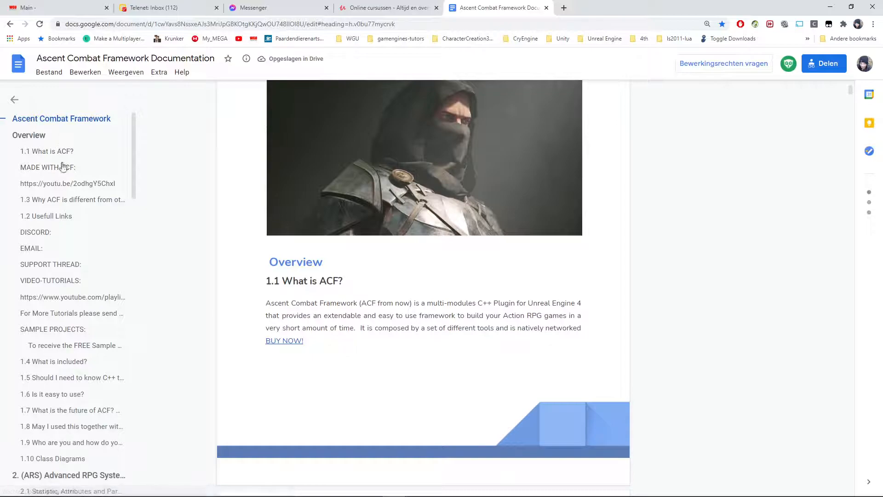
Look through the documentation outline from the overview to the Animation System chapter for the sections on actions
scroll(101, 283, "down", 12)
scroll(108, 348, "down", 5)
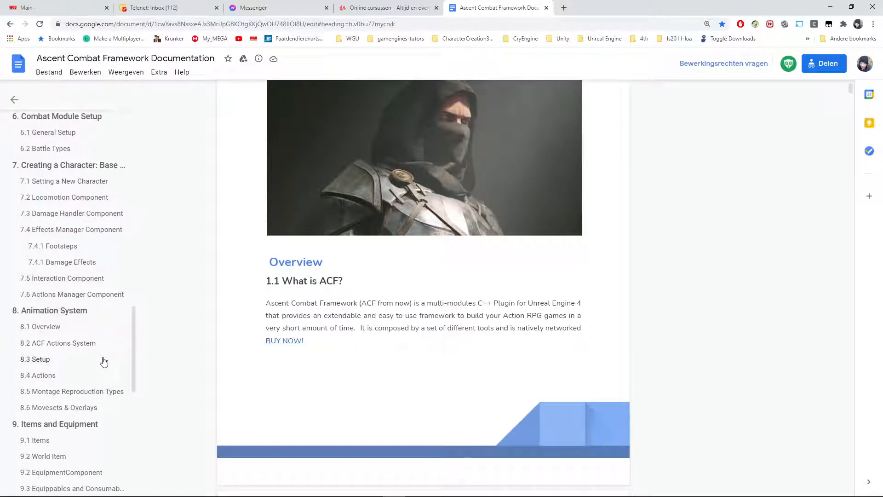
scroll(103, 363, "down", 5)
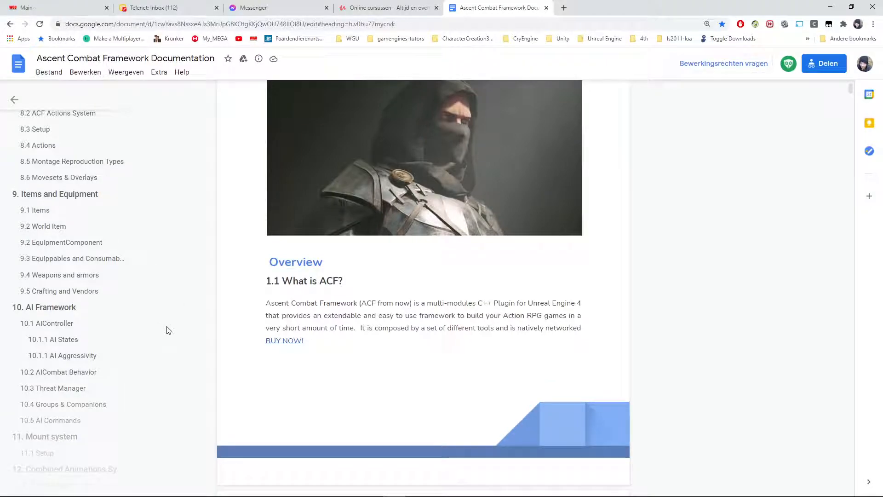
scroll(167, 334, "up", 10)
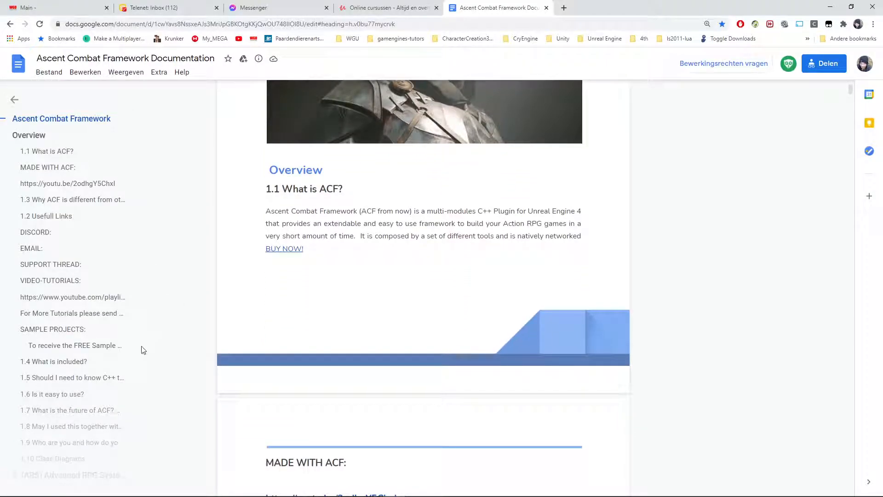
scroll(146, 348, "down", 5)
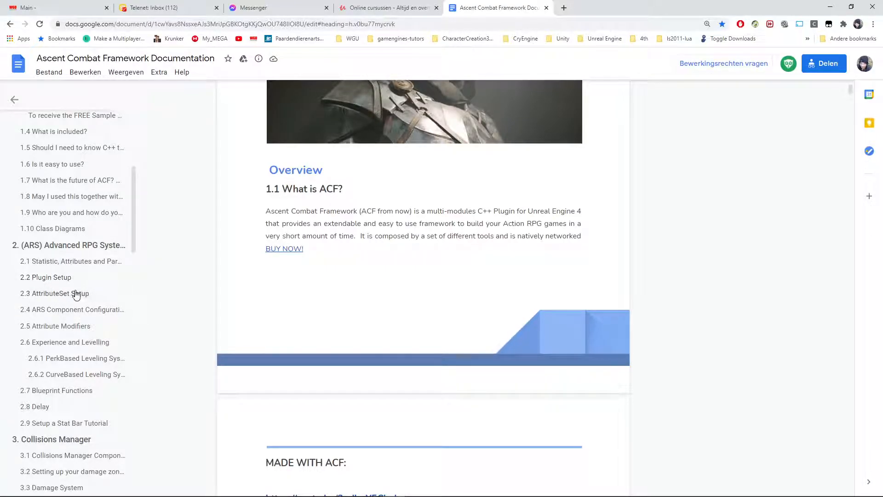
scroll(86, 333, "down", 2)
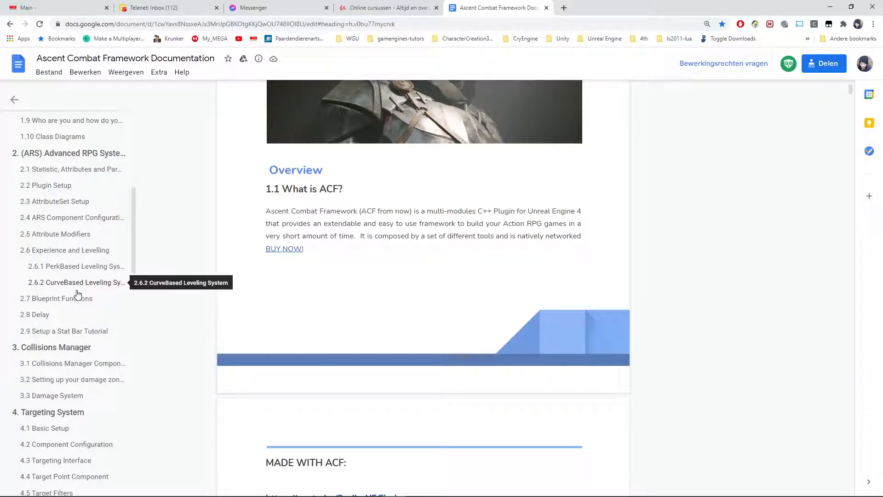
scroll(77, 293, "down", 6)
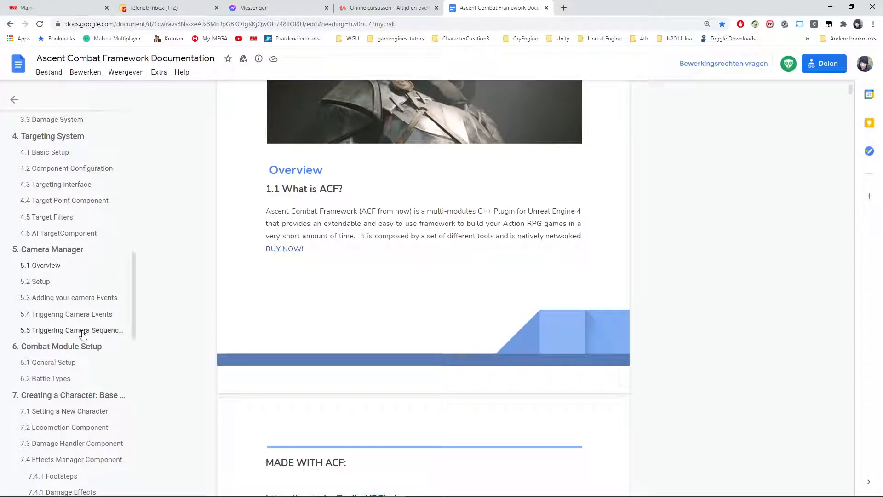
scroll(82, 333, "down", 2)
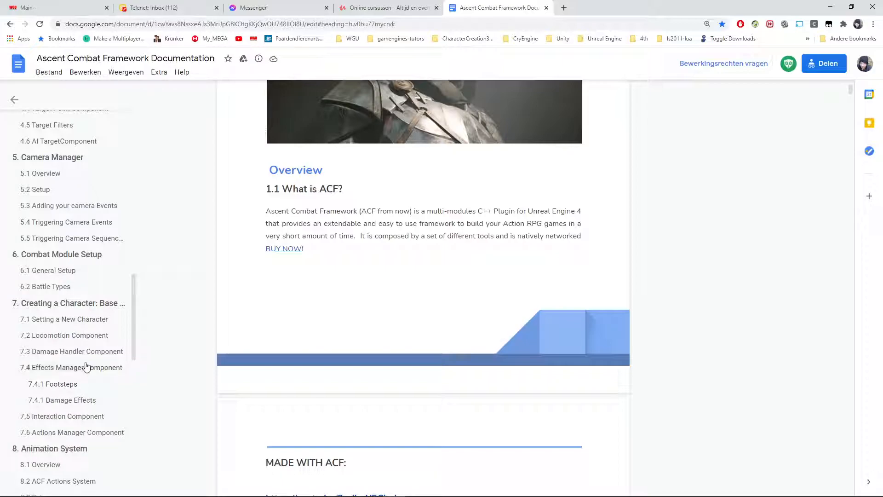
scroll(52, 317, "down", 2)
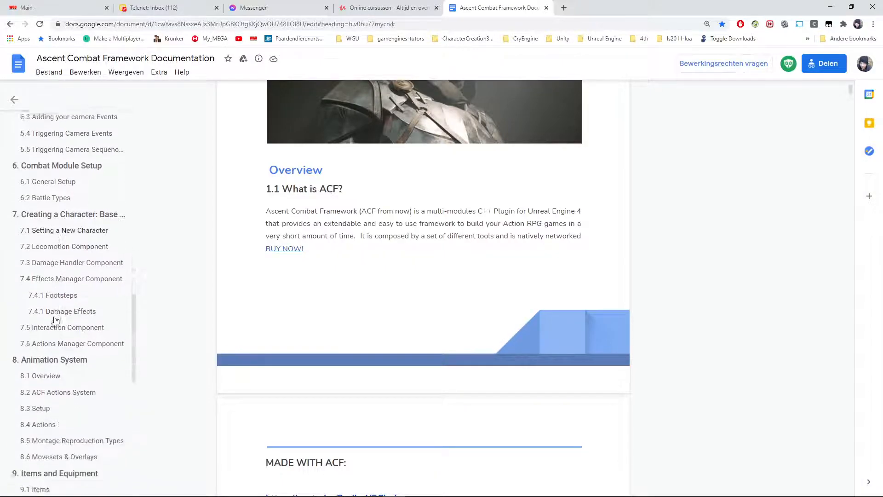
scroll(100, 304, "down", 2)
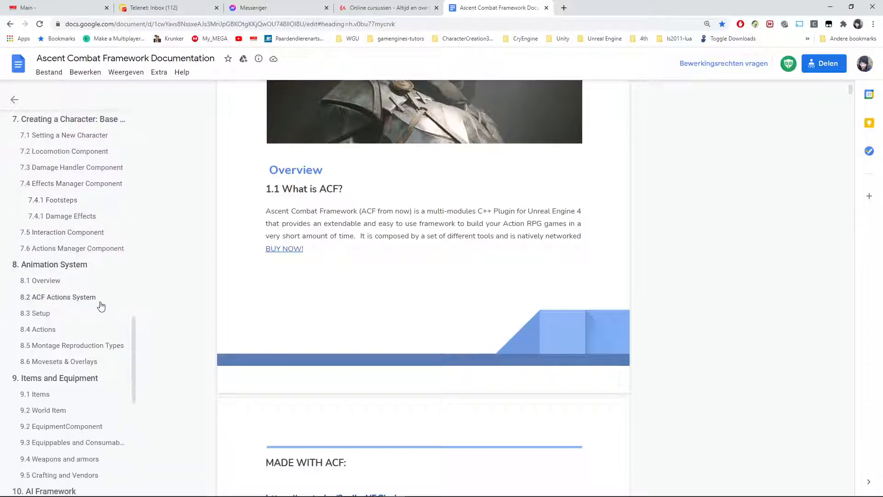